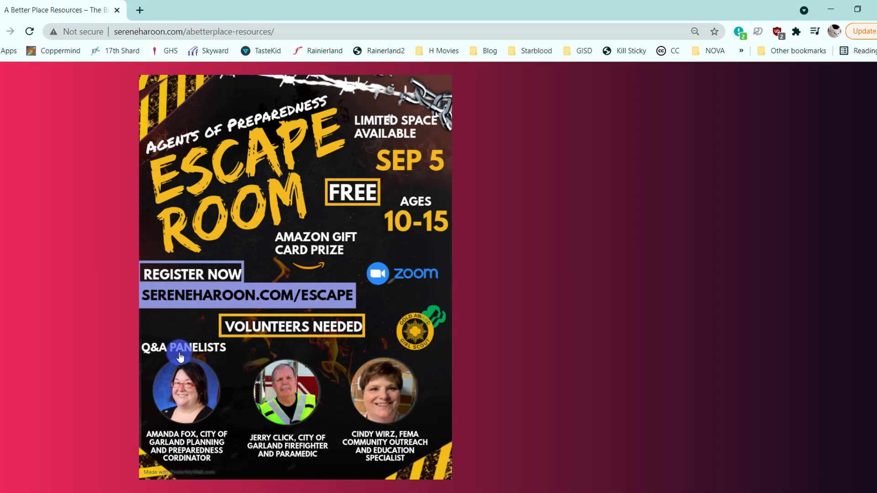
# - Go to the Canva website and create a blank 5.5 × 8.5 in flyer from the Marketing designs
pyautogui.click(261, 34)
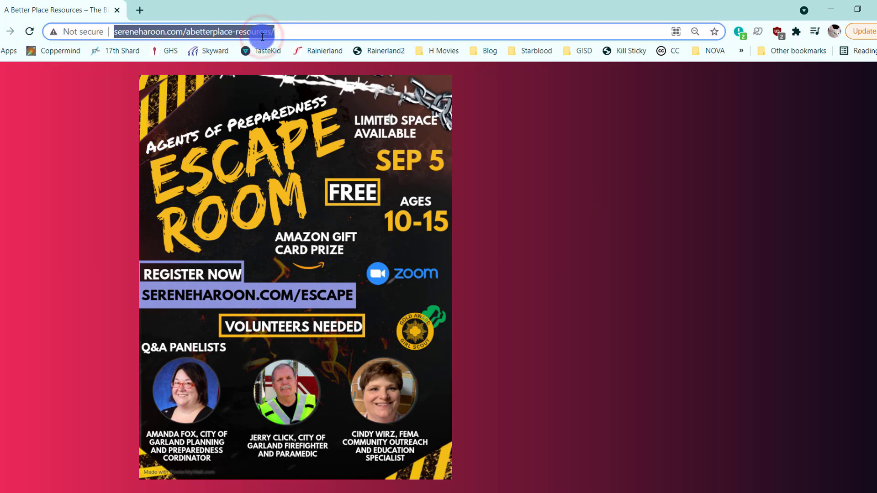
pyautogui.write('ca')
pyautogui.press('Return')
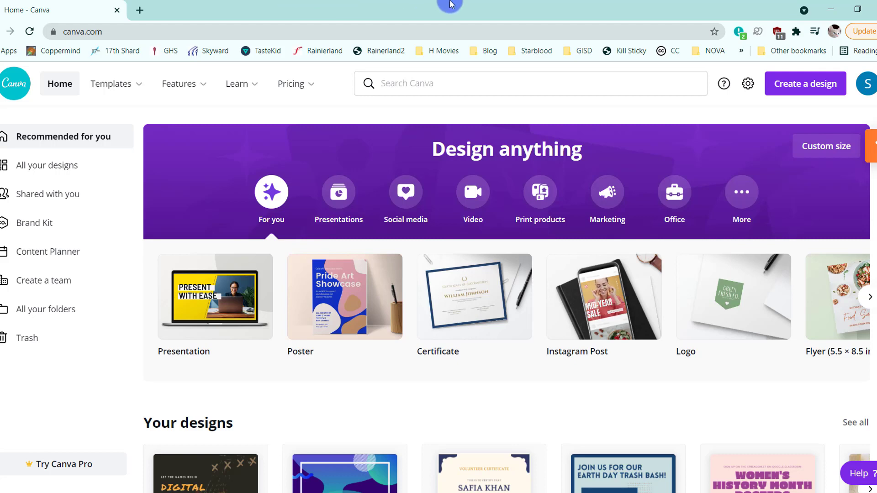
pyautogui.click(603, 198)
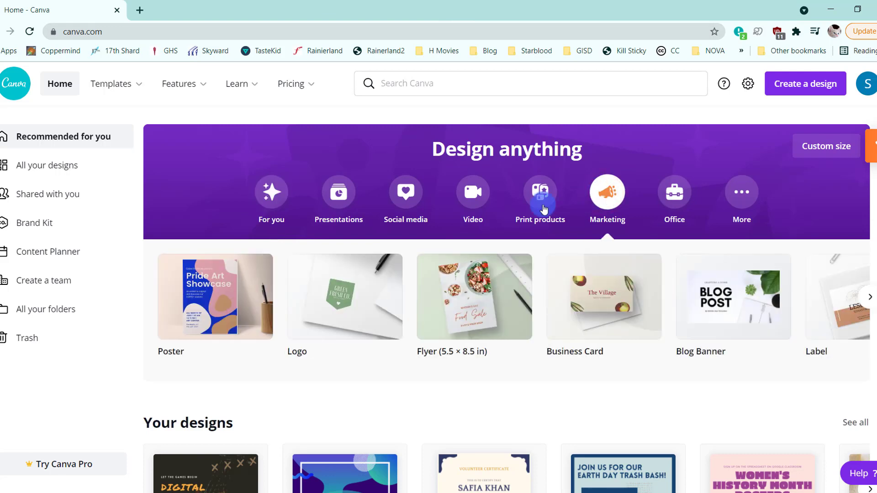
pyautogui.click(502, 316)
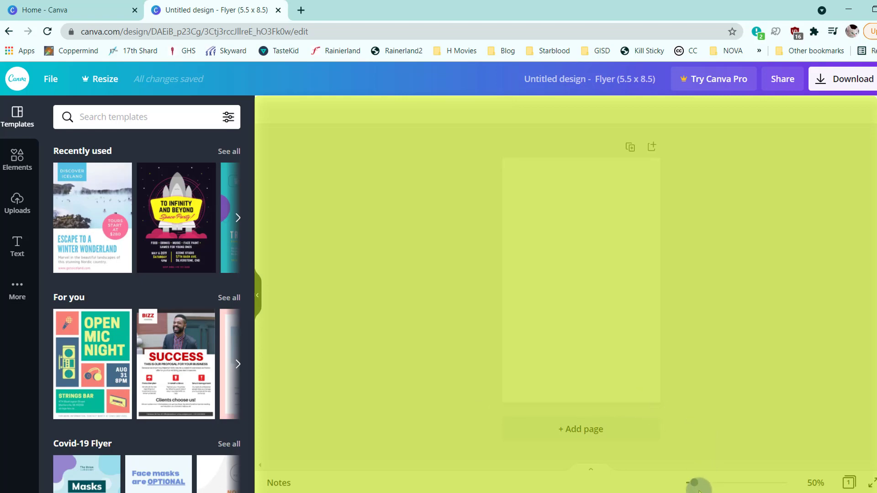
# - Preview the blank flyer in full screen, return to the editor and select the page
pyautogui.click(871, 481)
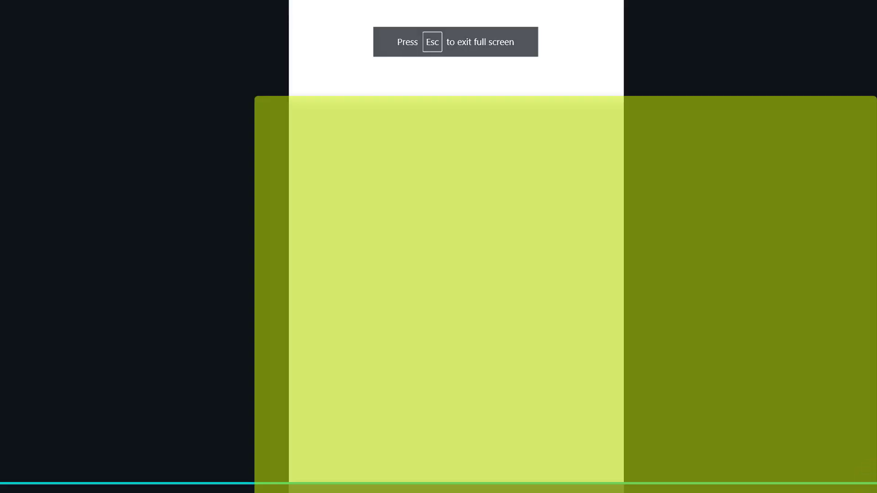
pyautogui.press('Escape')
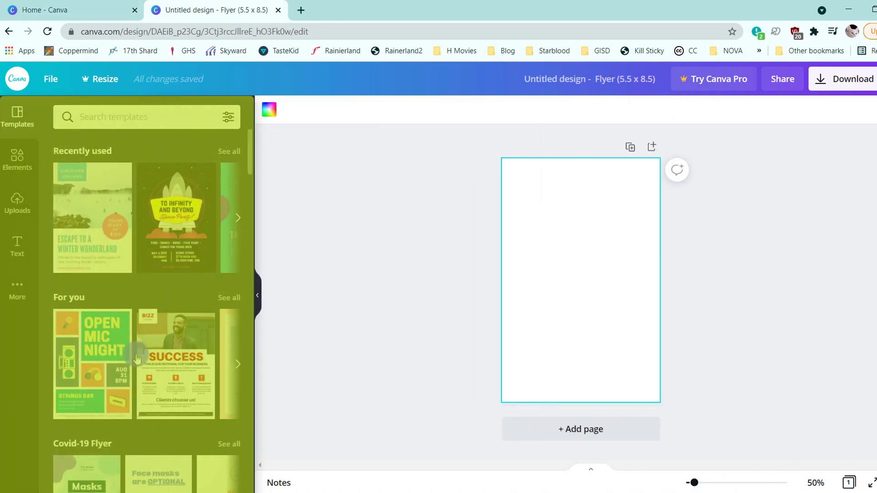
pyautogui.click(615, 302)
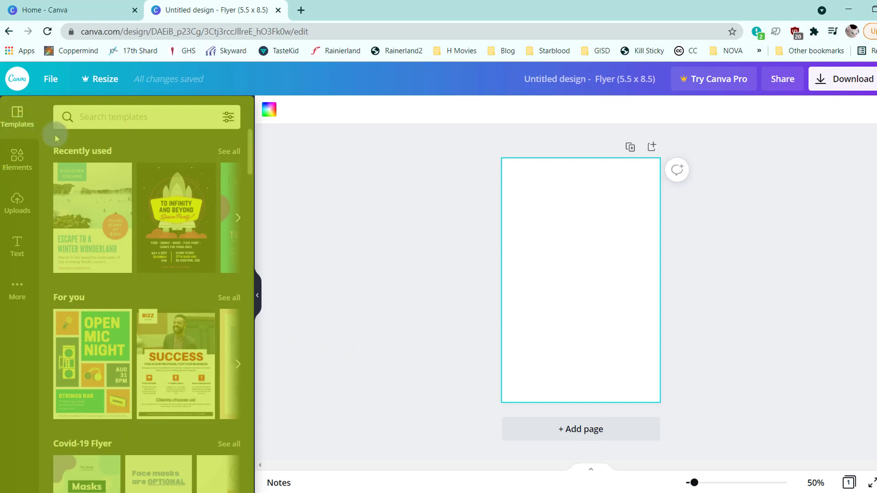
# - Browse the flyer template categories and the library of shapes, graphics, photos, videos, charts, frames and grids
pyautogui.scroll(-12, 201, 380)
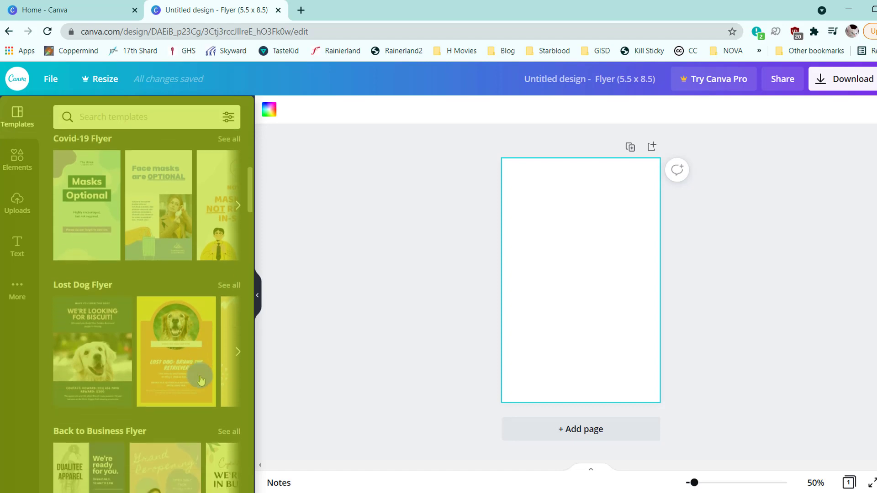
pyautogui.scroll(-10, 201, 364)
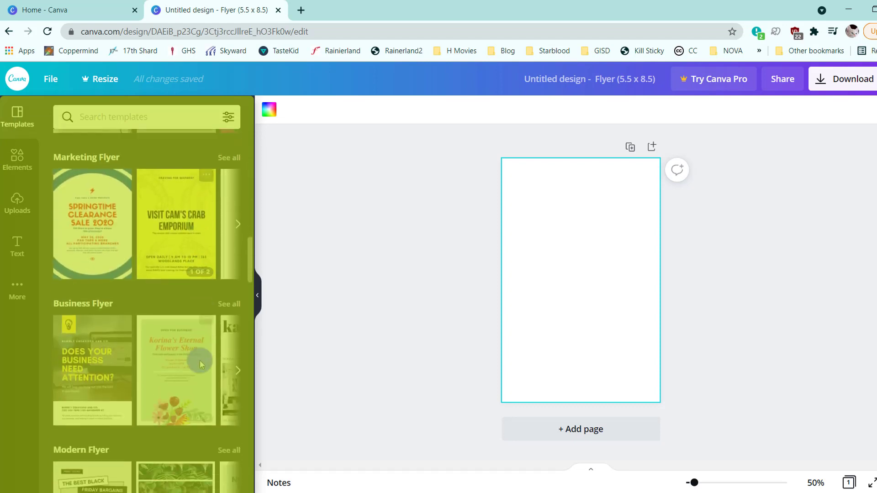
pyautogui.scroll(-4, 200, 363)
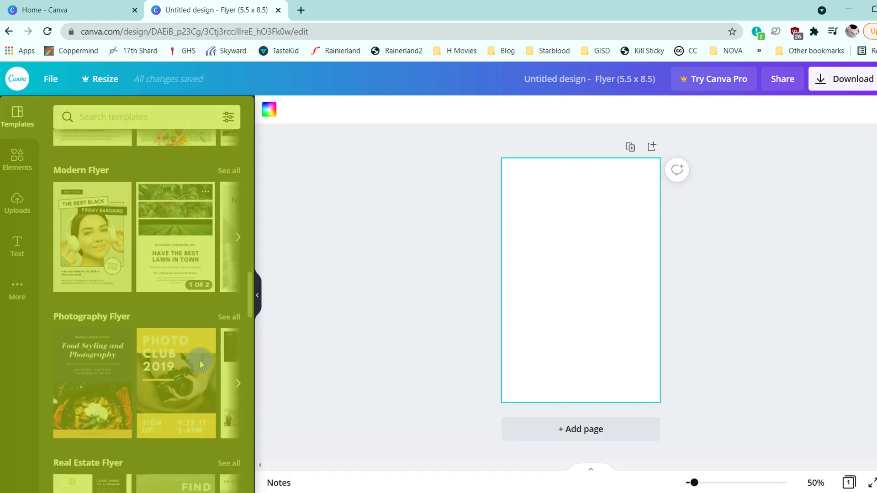
pyautogui.scroll(-4, 200, 364)
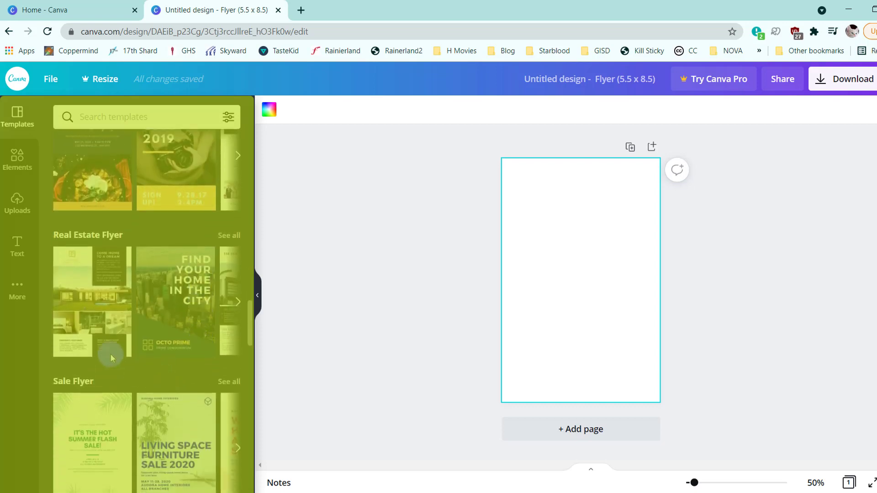
pyautogui.click(8, 157)
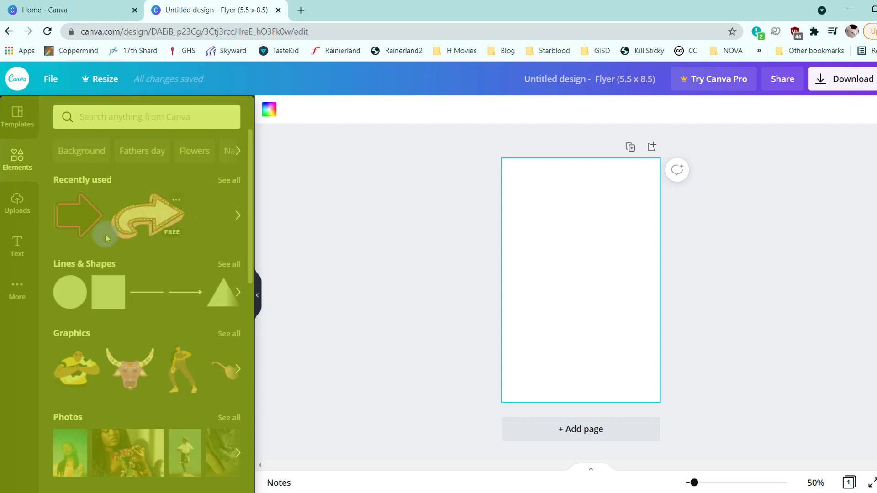
pyautogui.scroll(-5, 149, 262)
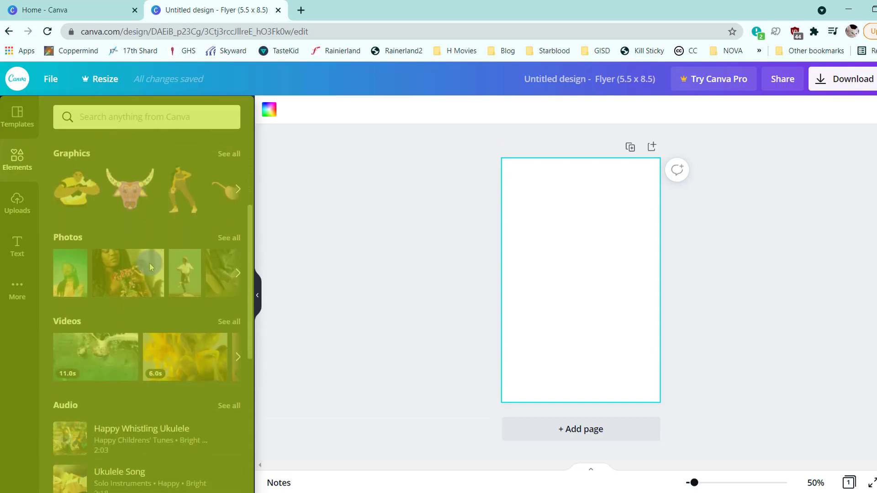
pyautogui.scroll(-5, 150, 261)
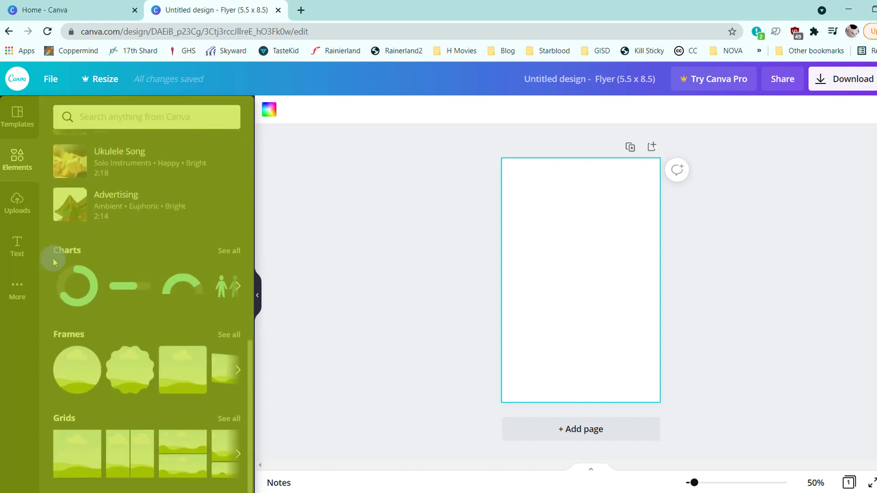
# - Look through the uploaded images, the text styles, and the additional Canva content and app integrations
pyautogui.click(18, 211)
pyautogui.scroll(-5, 105, 346)
pyautogui.scroll(3, 105, 346)
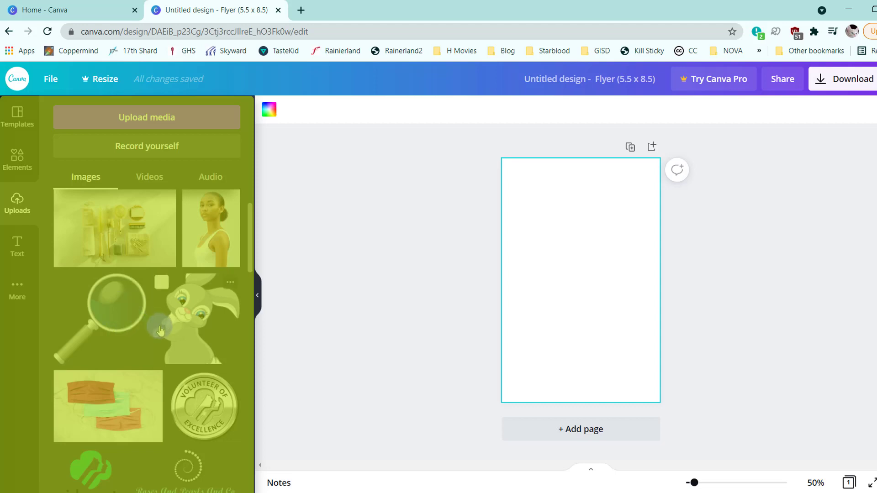
pyautogui.click(18, 241)
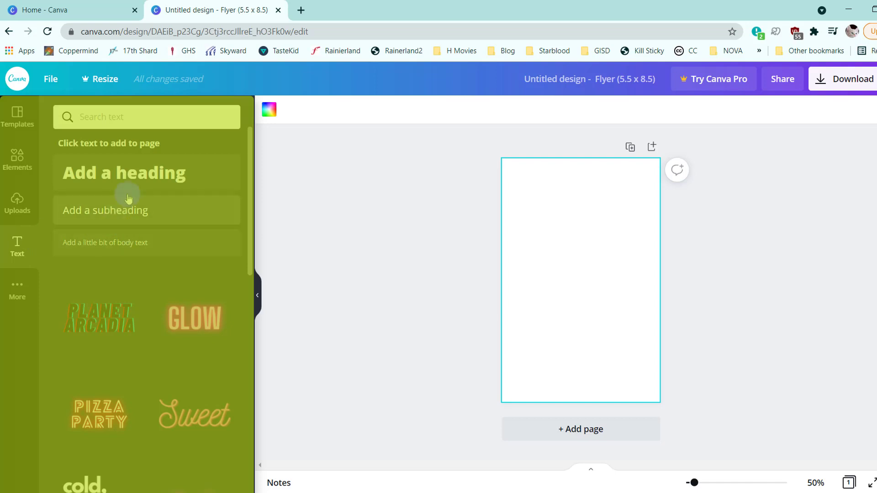
pyautogui.scroll(-10, 183, 247)
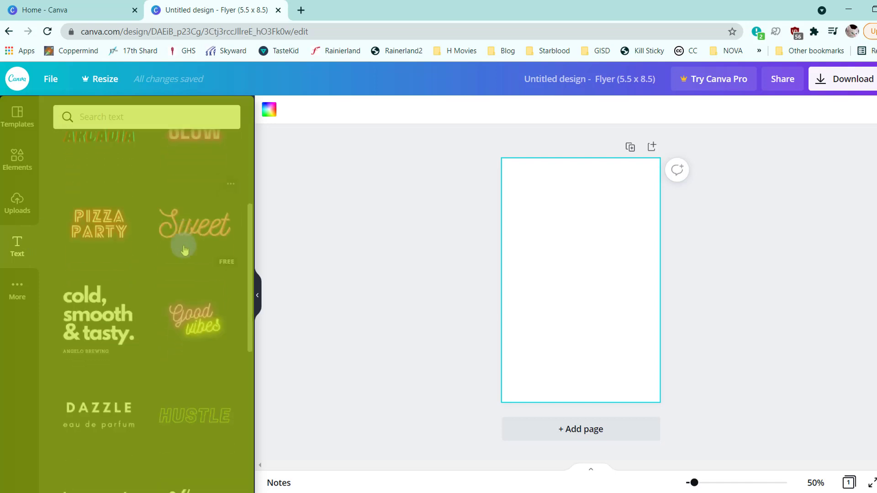
pyautogui.scroll(-3, 190, 250)
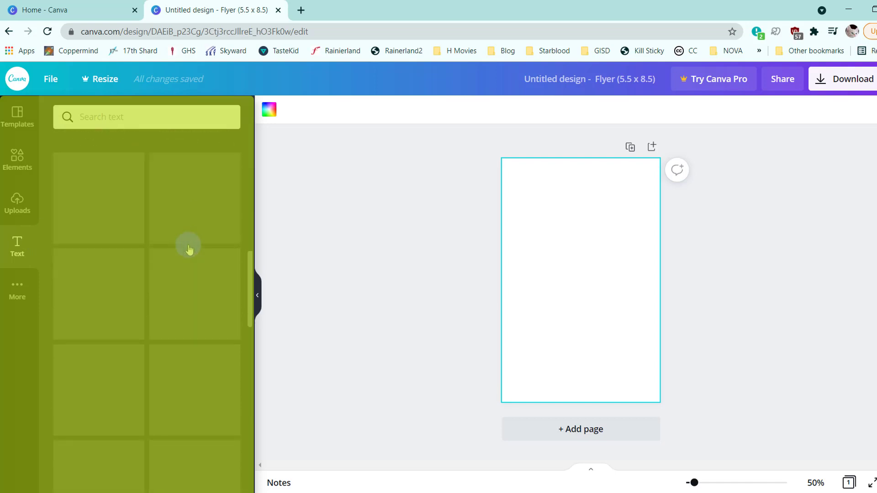
pyautogui.scroll(-10, 189, 249)
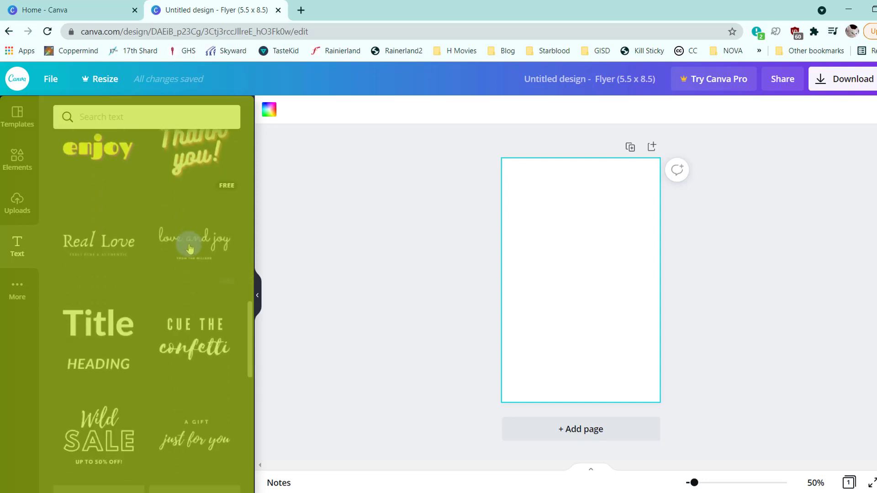
pyautogui.click(3, 287)
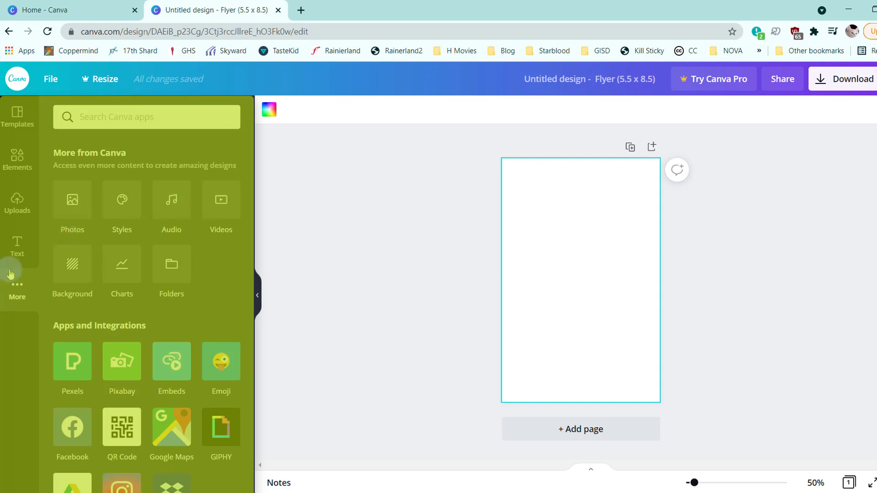
pyautogui.scroll(-10, 182, 291)
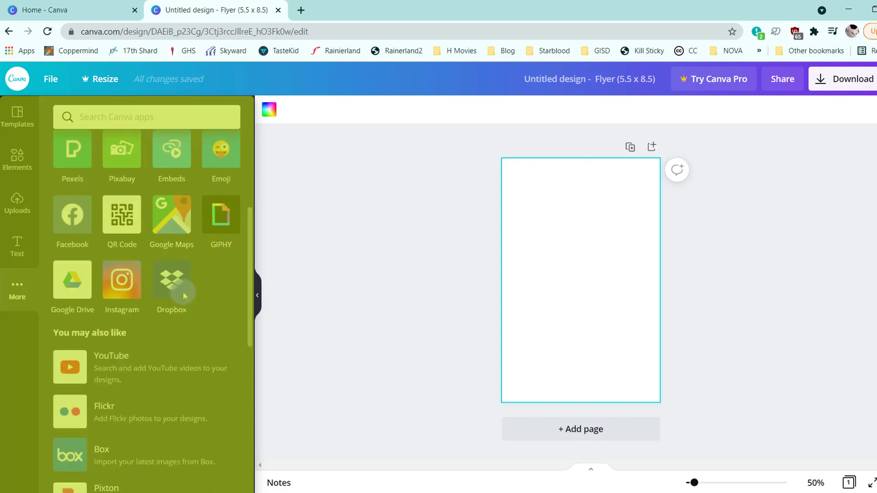
pyautogui.scroll(10, 183, 296)
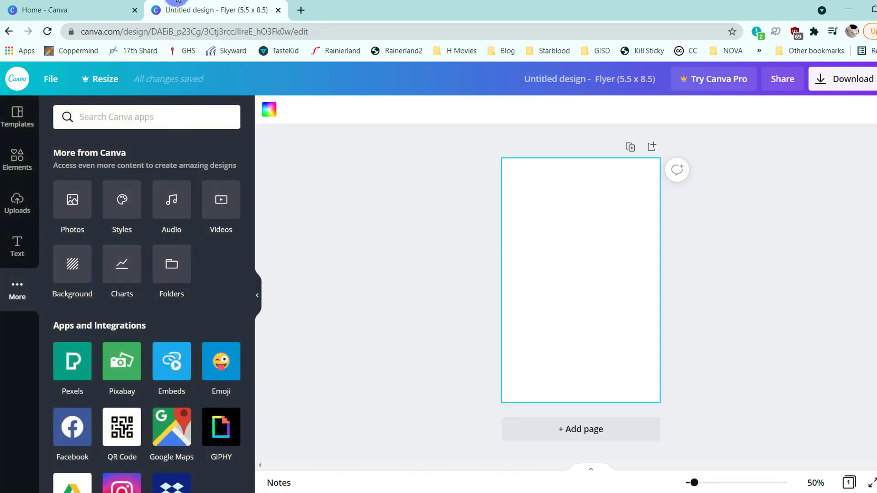
# - Return to the flyer templates and search them for "event", using the recent search term
pyautogui.click(9, 106)
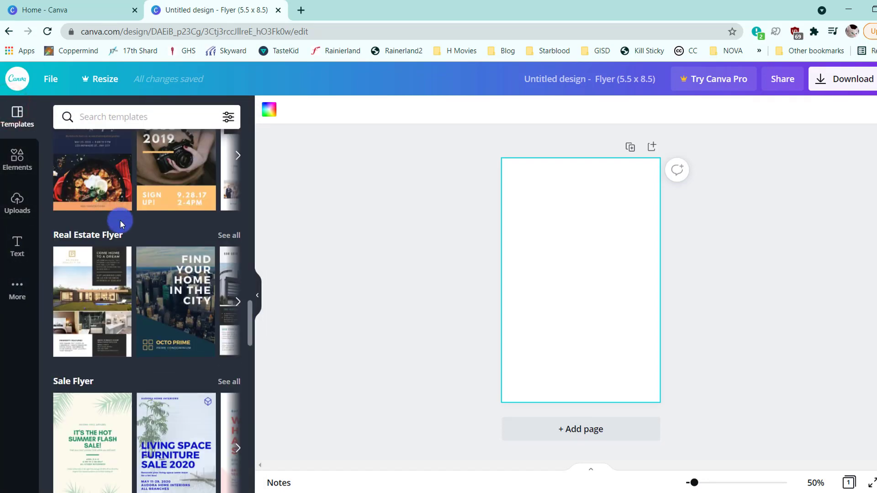
pyautogui.scroll(-5, 119, 220)
pyautogui.scroll(10, 119, 221)
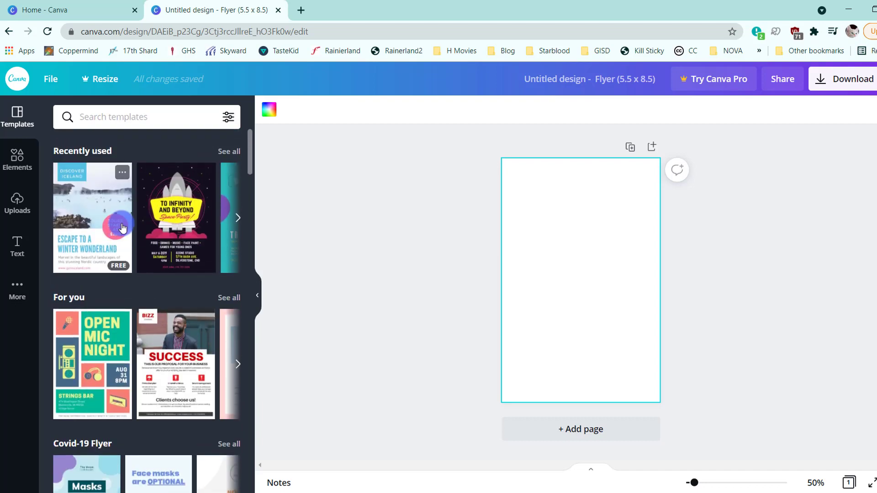
pyautogui.click(163, 112)
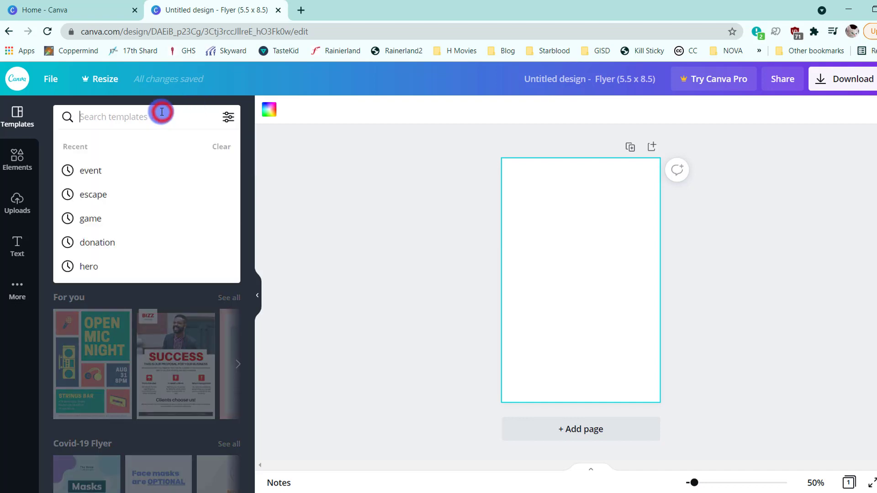
pyautogui.click(141, 169)
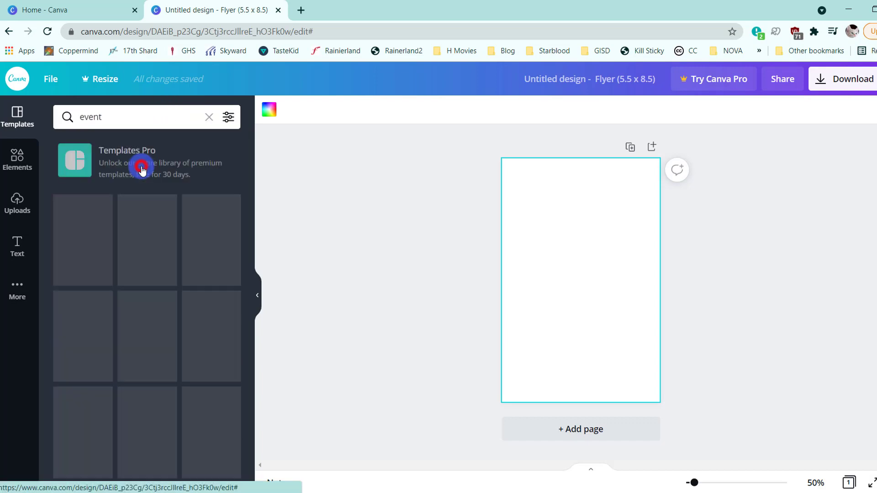
# - Browse the event templates and try "Bring Back the 90's" and "Summer Beach Party" on the flyer page
pyautogui.scroll(-4, 170, 310)
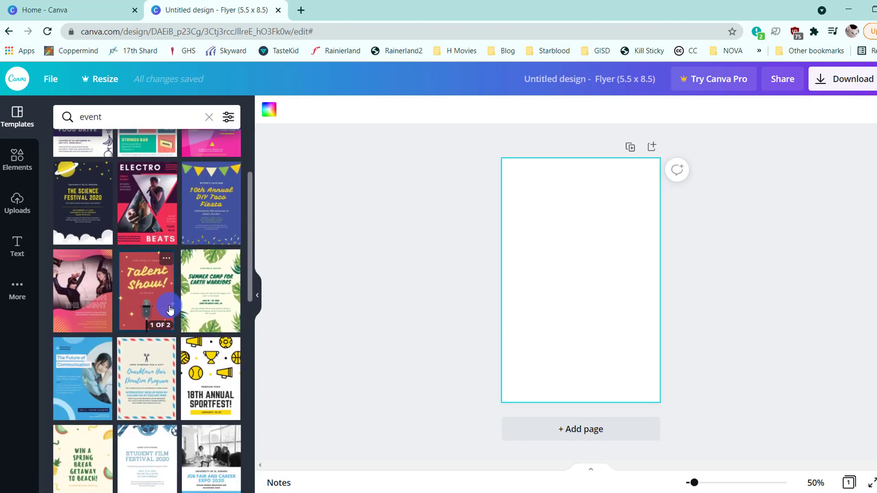
pyautogui.scroll(-6, 170, 309)
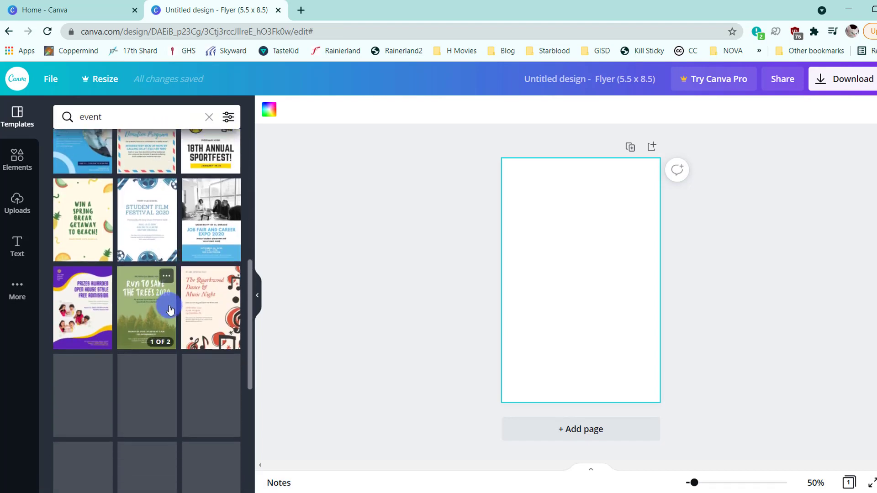
pyautogui.scroll(-3, 169, 310)
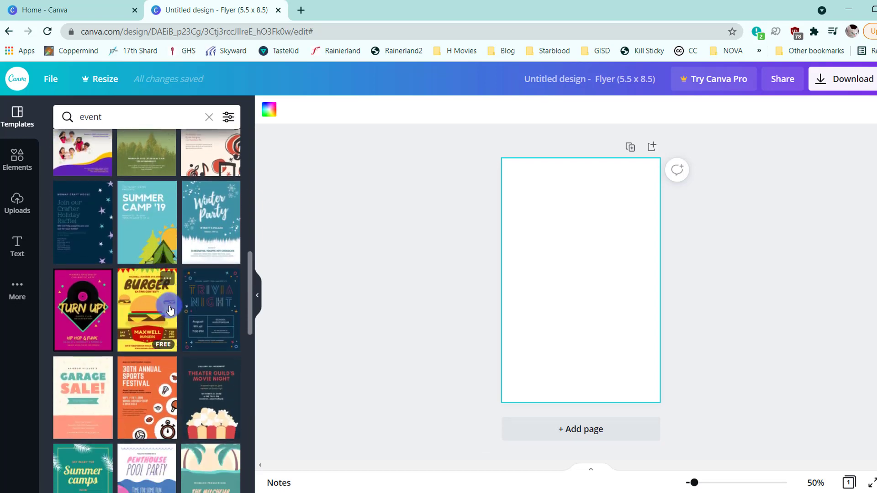
pyautogui.scroll(-5, 171, 307)
pyautogui.moveTo(68, 344); pyautogui.dragTo(598, 297)
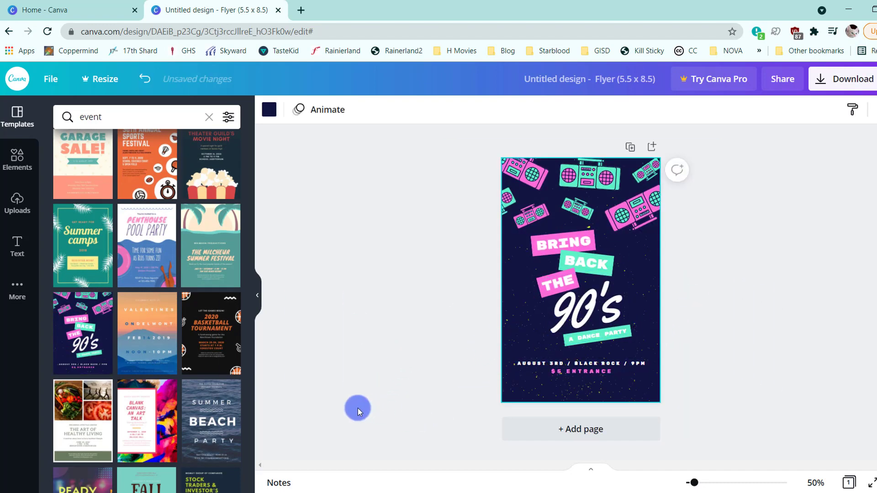
pyautogui.scroll(-4, 114, 323)
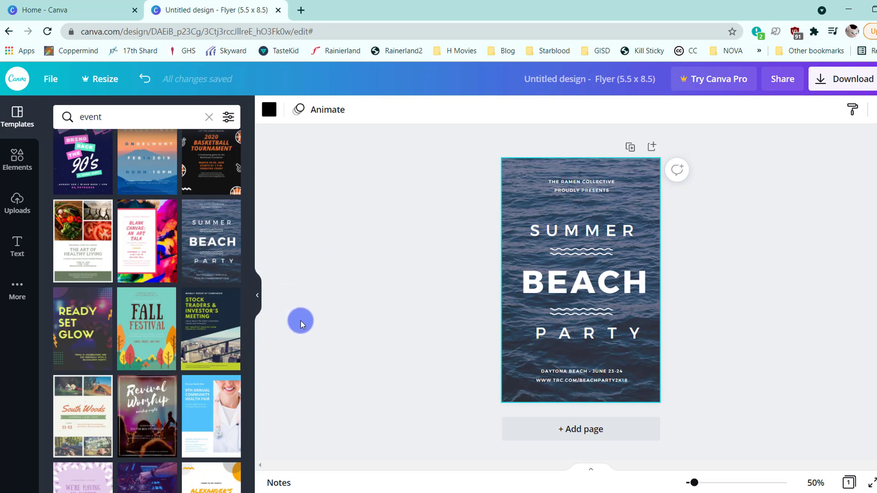
# - Try the "Revival Worship" and birthday bash templates on the page, ending with "We're Having an Easter Sunday Sale!"
pyautogui.moveTo(143, 411); pyautogui.dragTo(478, 285)
pyautogui.moveTo(143, 408); pyautogui.dragTo(472, 345)
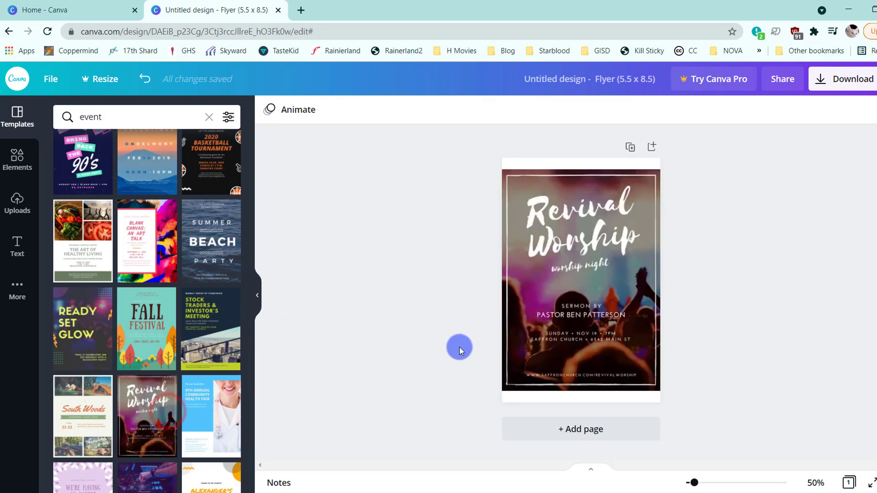
pyautogui.scroll(-3, 209, 387)
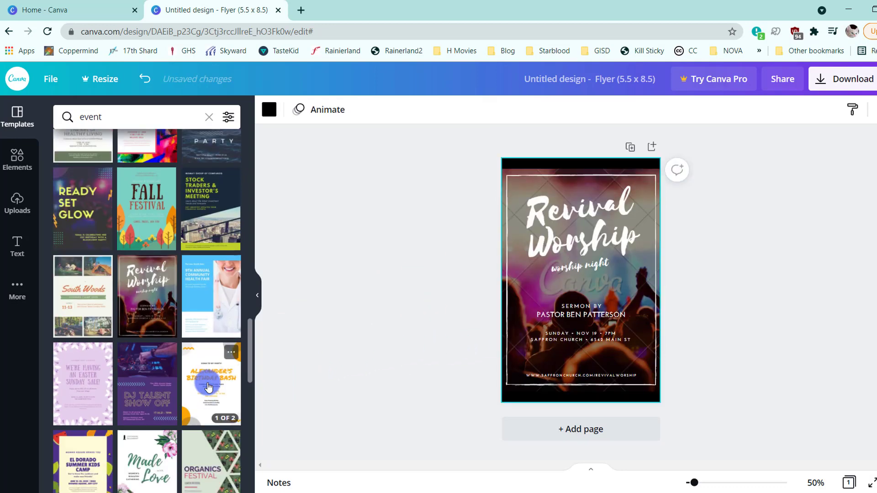
pyautogui.moveTo(225, 375); pyautogui.dragTo(521, 288)
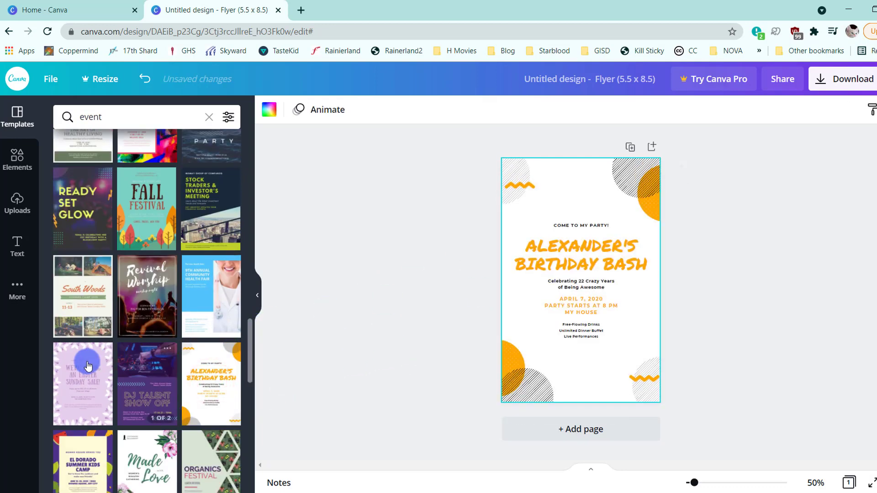
pyautogui.moveTo(131, 361); pyautogui.dragTo(530, 286)
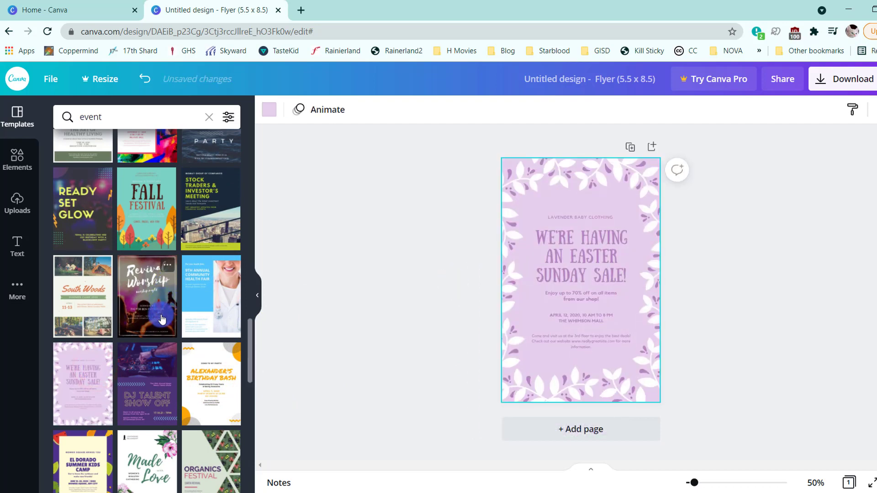
# - Search the templates for "concert" and apply the "Elliott Tully: Live in Beechtown" design to the flyer page
pyautogui.moveTo(143, 122); pyautogui.dragTo(75, 121)
pyautogui.write('c')
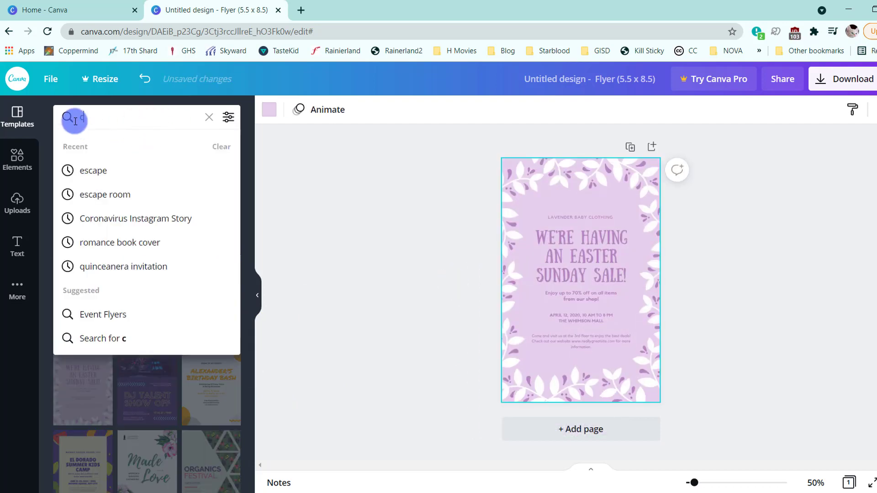
pyautogui.write('oncert')
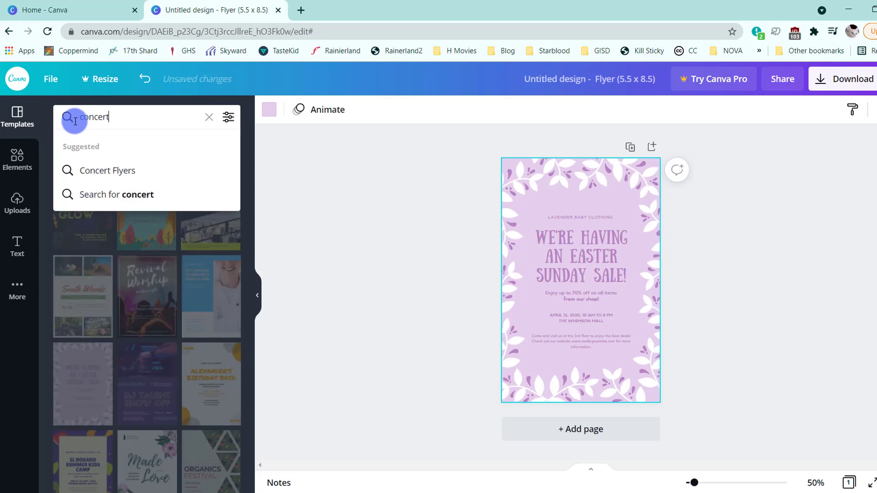
pyautogui.press('Return')
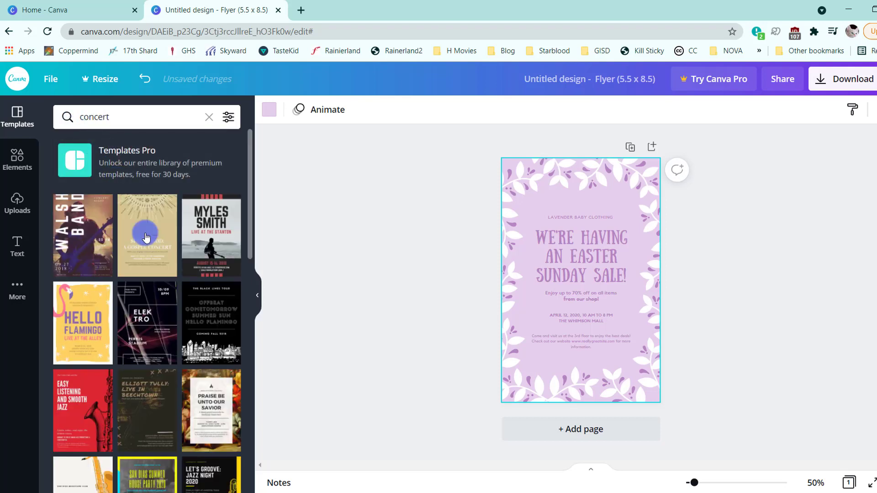
pyautogui.moveTo(153, 407); pyautogui.dragTo(541, 323)
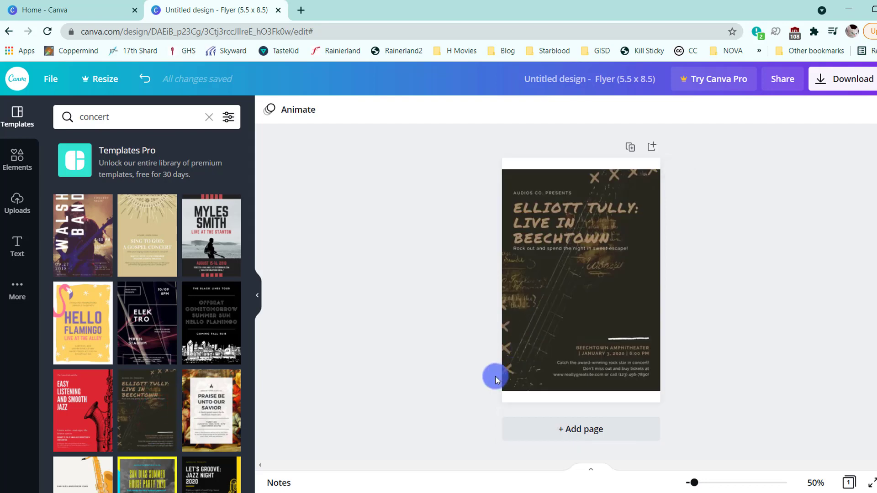
pyautogui.click(514, 351)
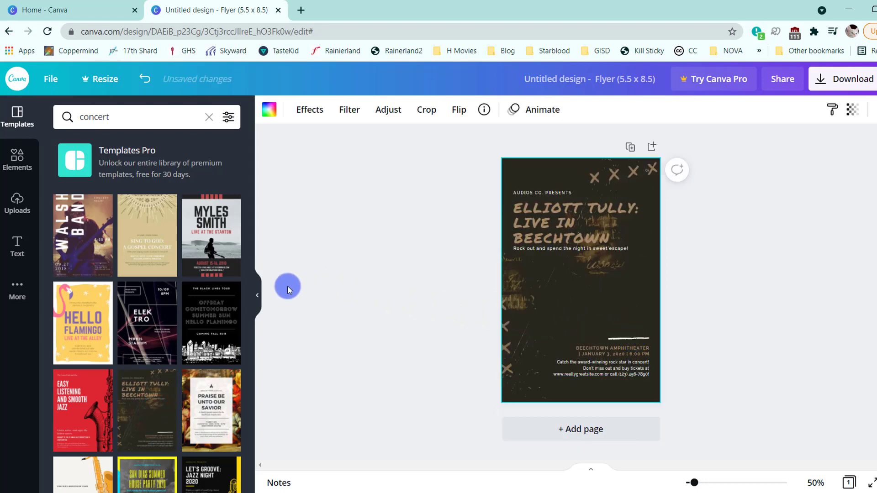
# - Replace the small line above the main title with "LET THE GAMES BEGIN"
pyautogui.click(262, 296)
pyautogui.moveTo(695, 483); pyautogui.dragTo(709, 482)
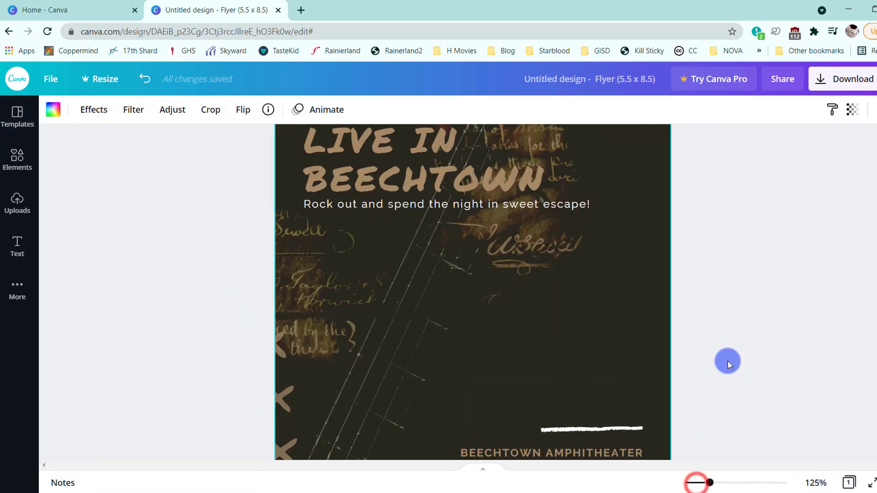
pyautogui.scroll(4, 733, 334)
pyautogui.doubleClick(436, 245)
pyautogui.write('LET ')
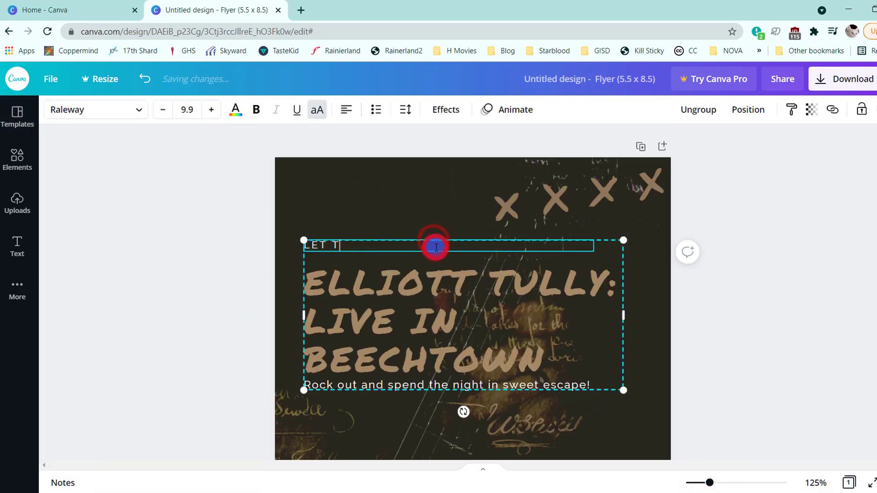
pyautogui.write('THE GAMES BEGIN')
# - Change the large brown title to "A DIGITAL ESCAPE ROOM"
pyautogui.click(398, 302)
pyautogui.click(398, 300)
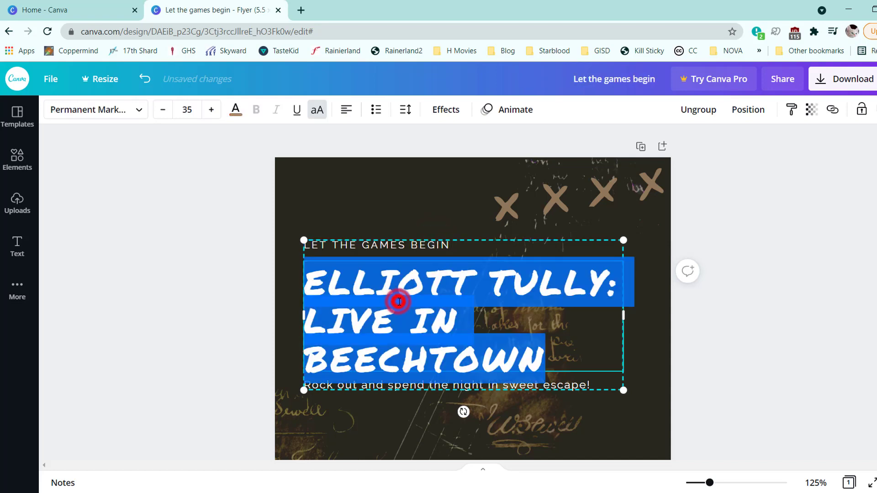
pyautogui.write('A DIGI')
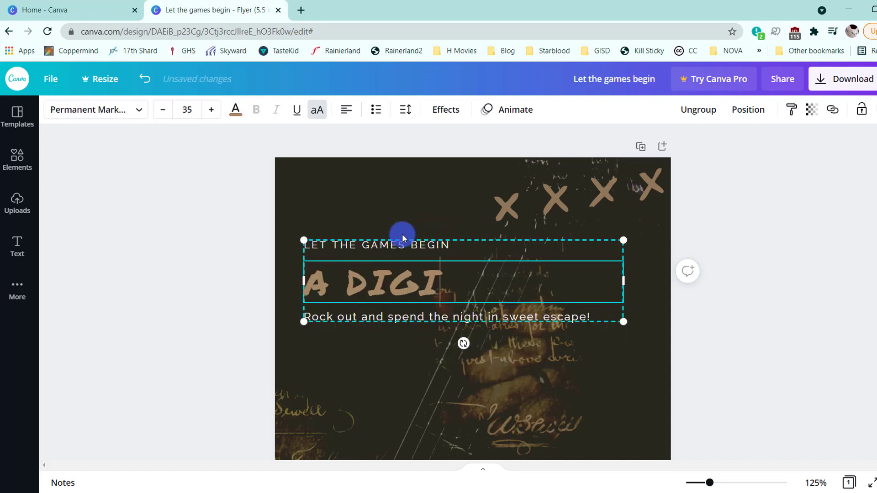
pyautogui.write('TAL ESCAPE ROOM')
# - Change the subtitle to "Immerse yourself in a virtual experience from the comfort of home while education yourself on the finer points of emergency preparedness."
pyautogui.click(406, 354)
pyautogui.click(409, 353)
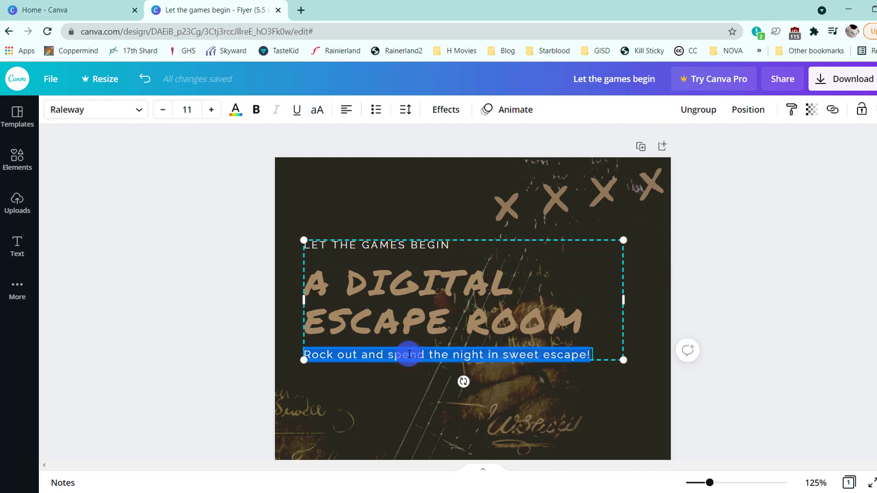
pyautogui.write('Immerse yourself in a virtual experien')
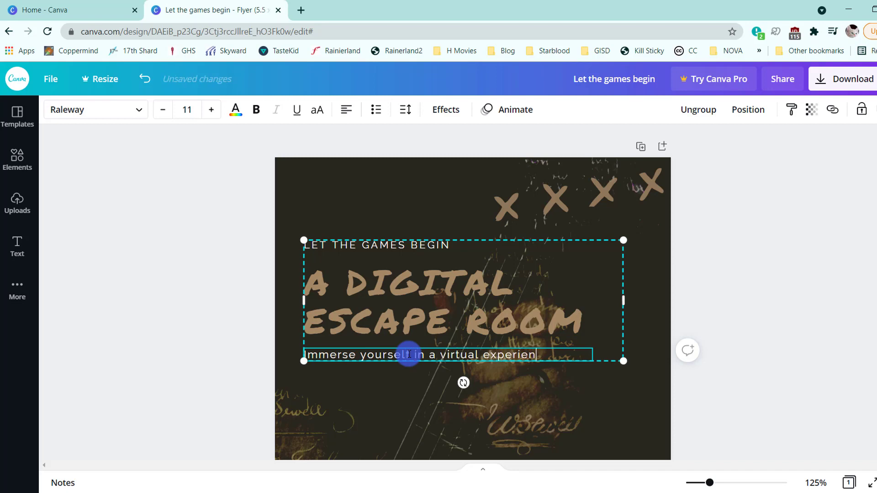
pyautogui.write('ce from the comfort of home while educ')
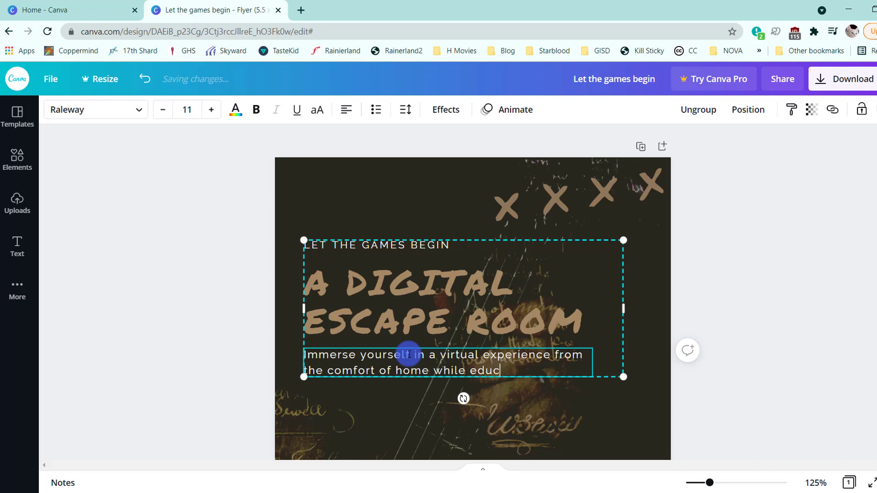
pyautogui.write(' on the finer point')
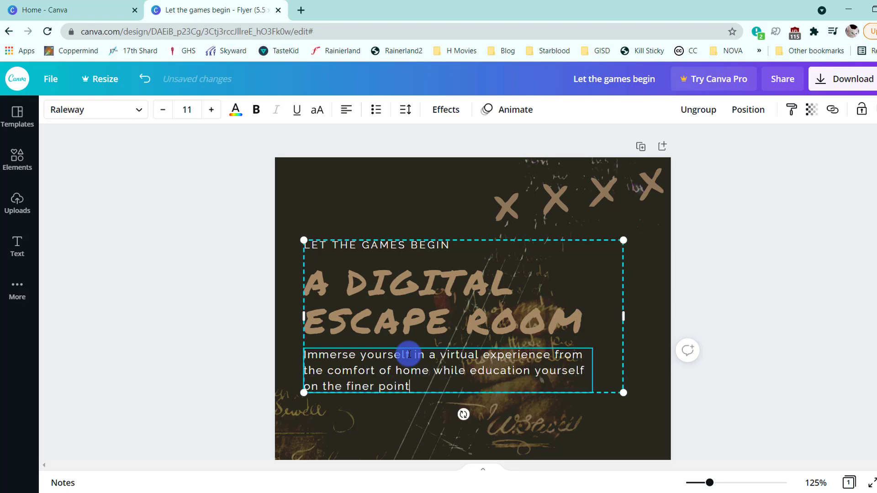
pyautogui.write('aredness.')
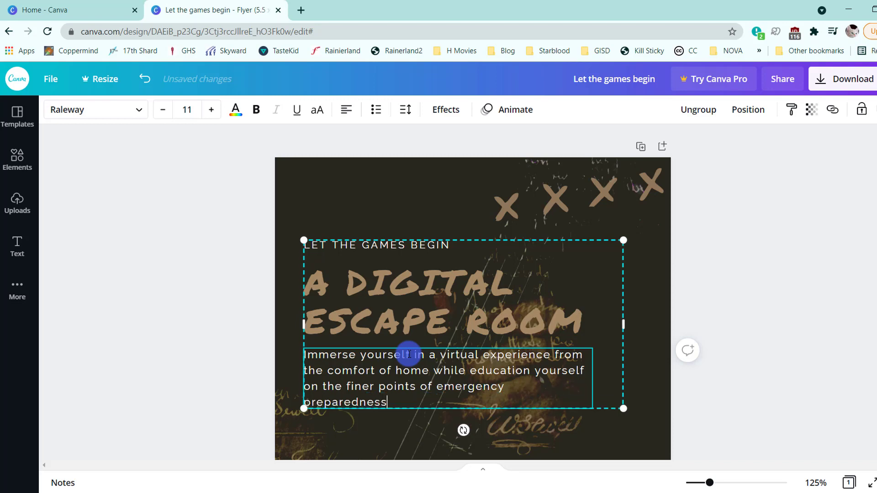
# - Ungroup the title texts and widen the description's text box slightly so its text wraps onto three lines
pyautogui.click(701, 110)
pyautogui.click(699, 292)
pyautogui.click(576, 365)
pyautogui.moveTo(594, 378); pyautogui.dragTo(613, 376)
pyautogui.keyDown('shift'); pyautogui.click(563, 333); pyautogui.keyUp('shift')
pyautogui.keyDown('shift'); pyautogui.click(461, 246); pyautogui.keyUp('shift')
pyautogui.click(700, 110)
# - Replace the venue and date text near the flyer's bottom with "A ZOOM CONFRENCE CALL"
pyautogui.scroll(-8, 743, 328)
pyautogui.click(463, 275)
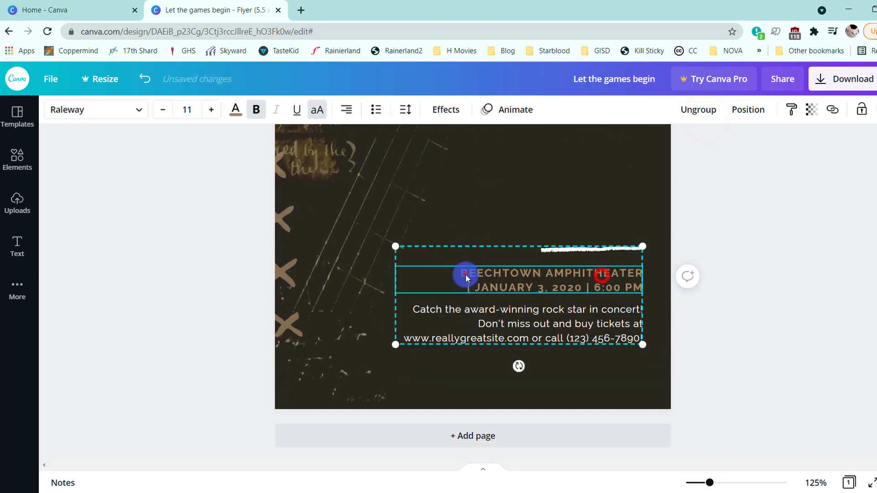
pyautogui.moveTo(464, 275); pyautogui.dragTo(705, 283)
pyautogui.write('A V')
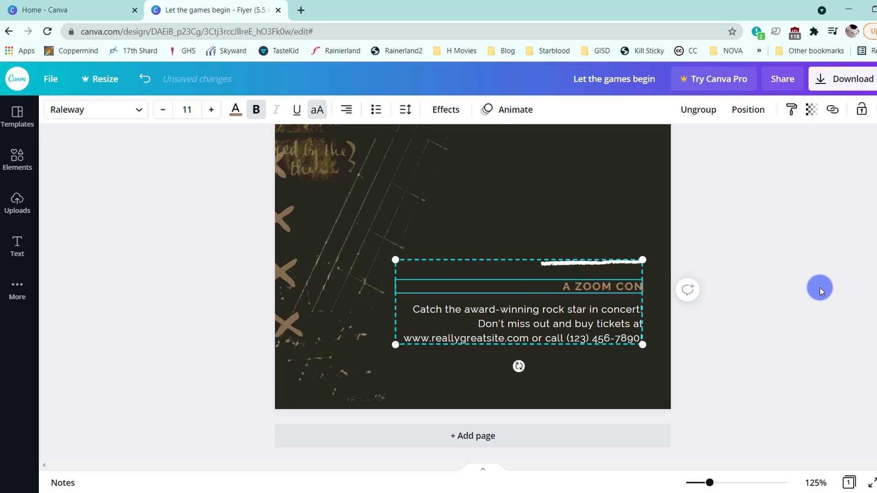
pyautogui.write('ALL')
# - Replace the ticket text with "Don't miss out on this once in a lifetime experience!", an organizer credit and "A Girl Scout Gold Award Project"
pyautogui.doubleClick(547, 327)
pyautogui.write('Do')
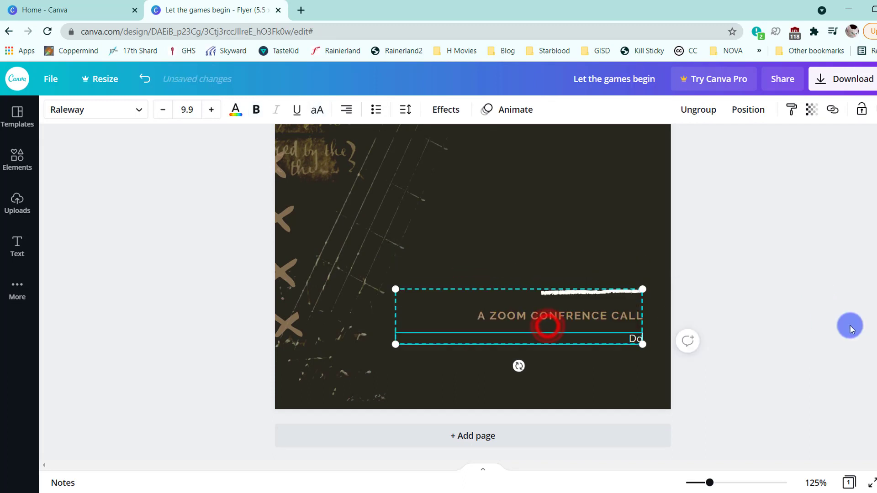
pyautogui.write("n't miss out on this once in a lifetime experience! Orga")
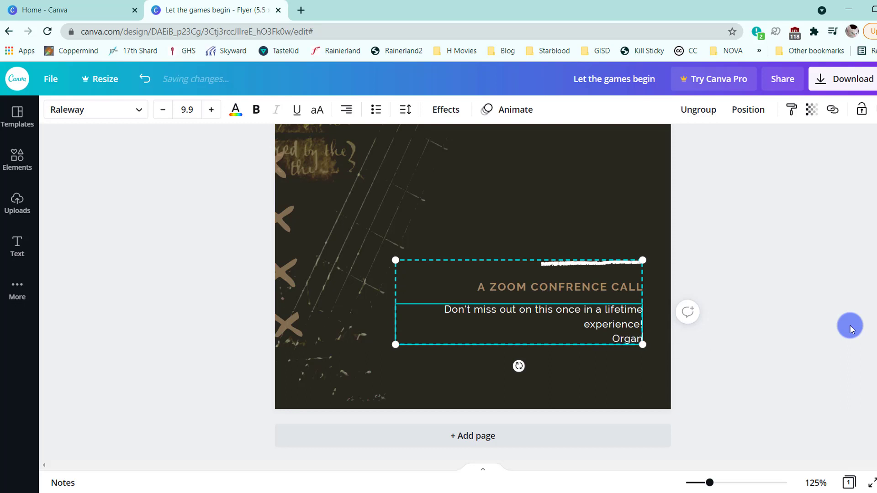
pyautogui.write('nized and designed by Serene Haroon')
pyautogui.press('Return')
pyautogui.write('A Girl Scout Gold Award Project')
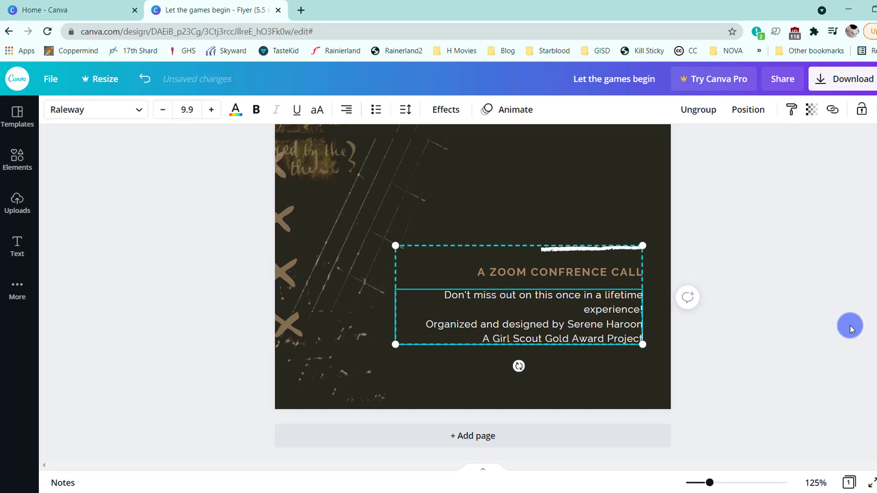
pyautogui.click(851, 325)
# - Review the edited flyer from the tagline down to the credits at a smaller zoom
pyautogui.moveTo(711, 482); pyautogui.dragTo(704, 482)
pyautogui.scroll(3, 703, 361)
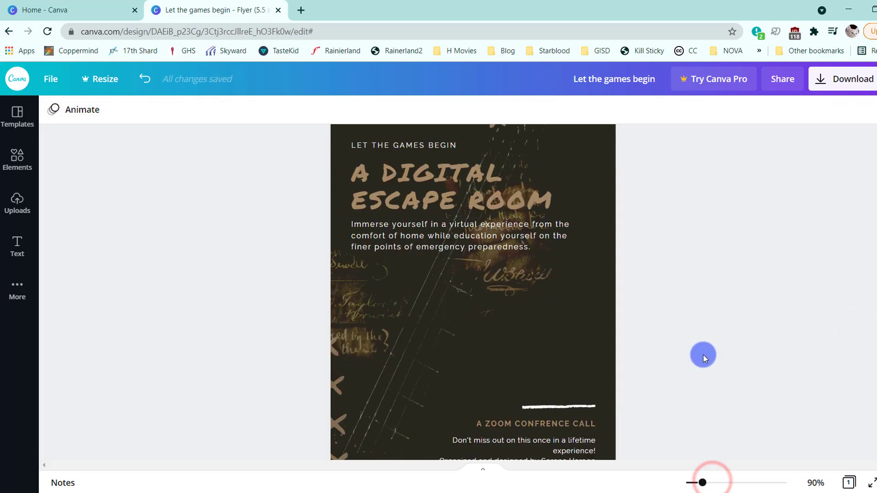
pyautogui.scroll(2, 729, 297)
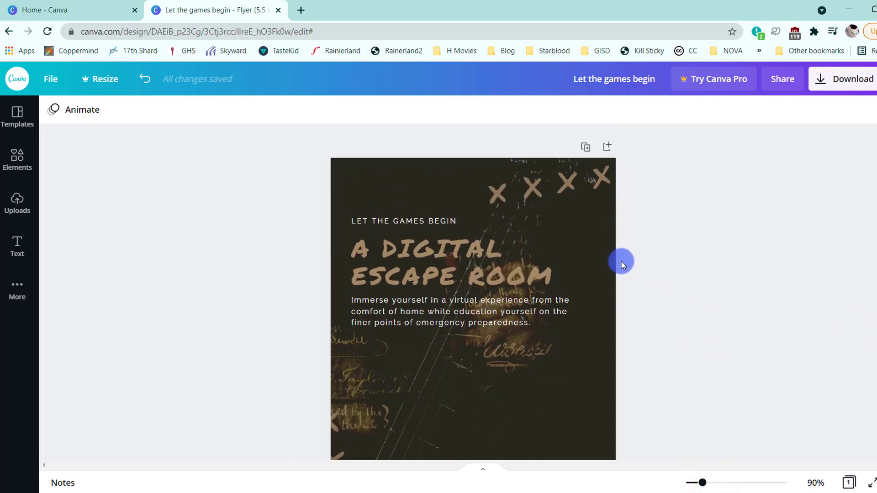
pyautogui.scroll(-3, 775, 260)
pyautogui.scroll(-2, 771, 260)
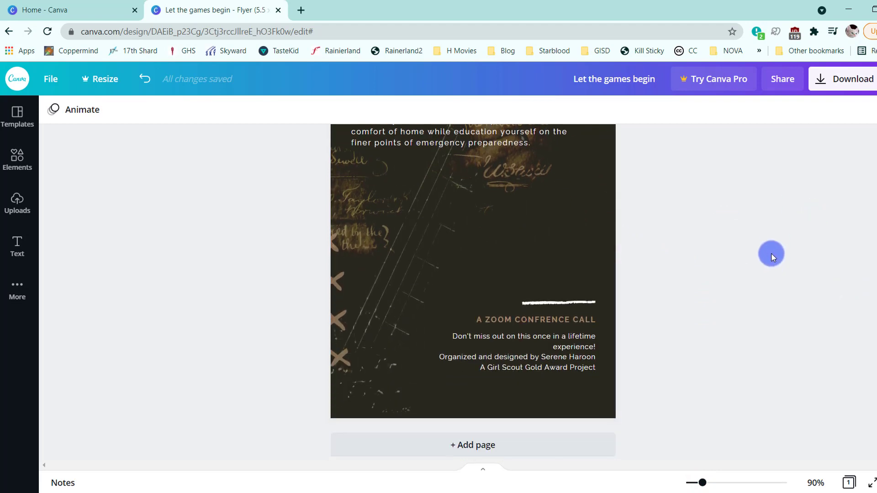
pyautogui.scroll(4, 772, 263)
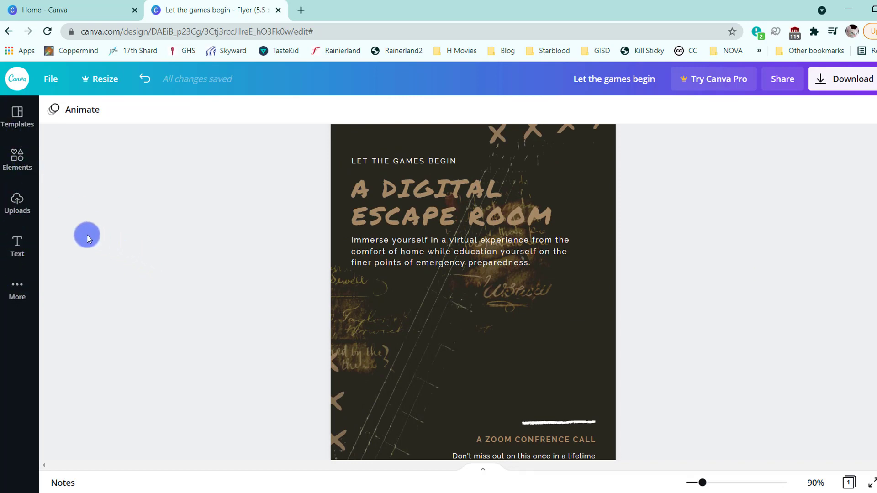
# - Search the elements for the recent term "brush" and place the free tapered gold brush stroke on the flyer below the description
pyautogui.click(17, 160)
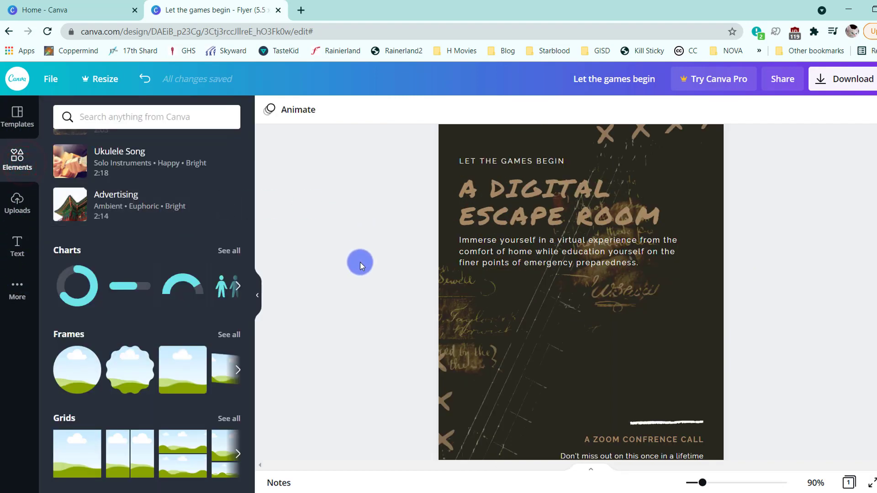
pyautogui.scroll(10, 227, 261)
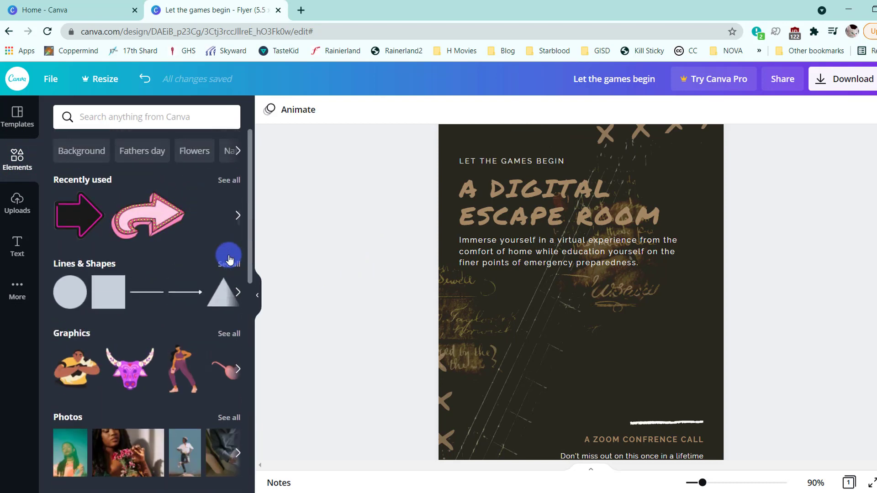
pyautogui.click(119, 117)
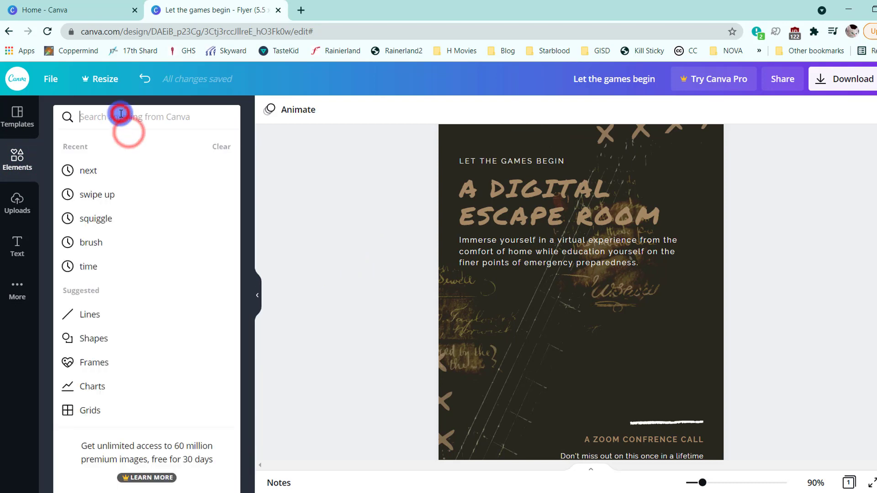
pyautogui.click(103, 244)
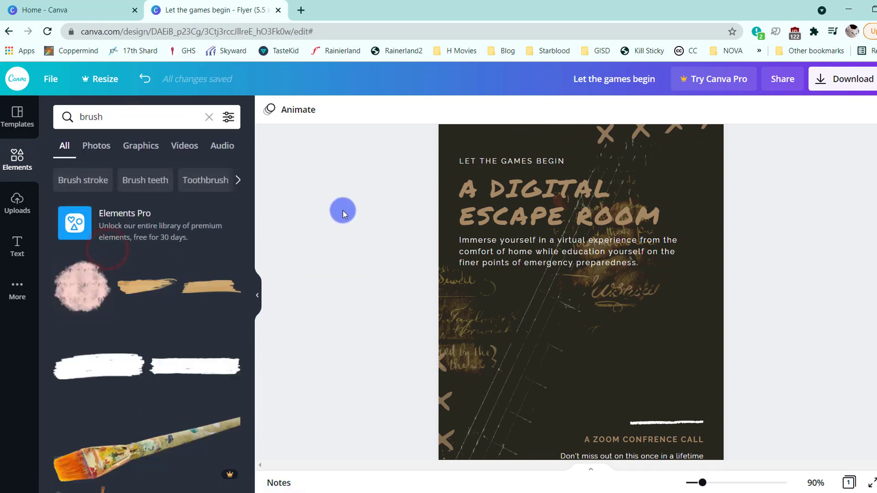
pyautogui.scroll(-1, 202, 311)
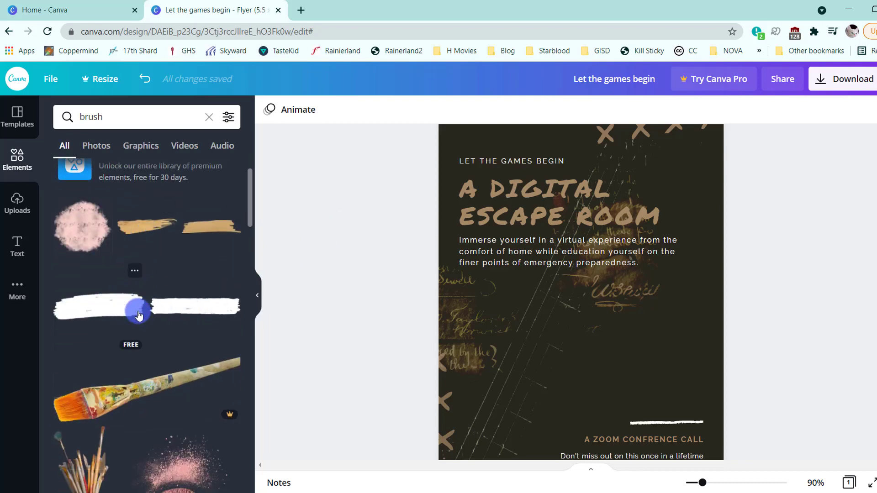
pyautogui.scroll(-5, 138, 311)
pyautogui.scroll(7, 139, 316)
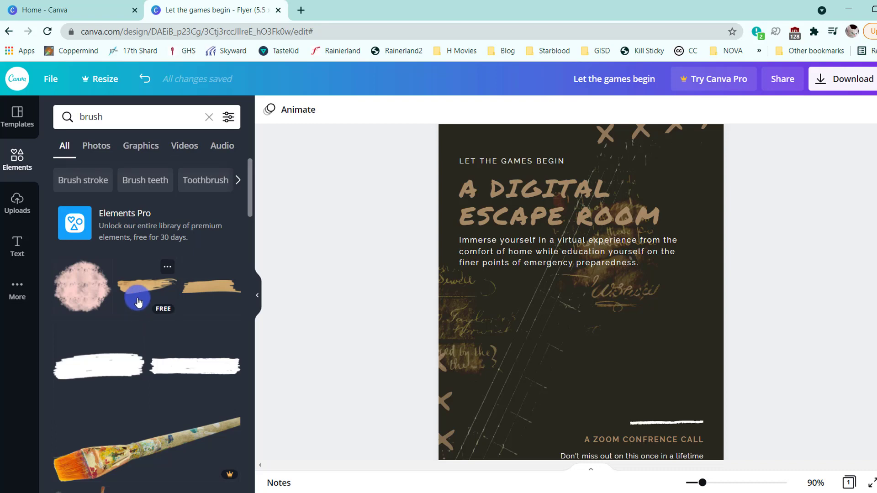
pyautogui.moveTo(157, 286)
pyautogui.mouseDown()
pyautogui.moveTo(331, 288)
pyautogui.moveTo(531, 313)
pyautogui.moveTo(503, 333)
pyautogui.moveTo(586, 327)
pyautogui.mouseUp()
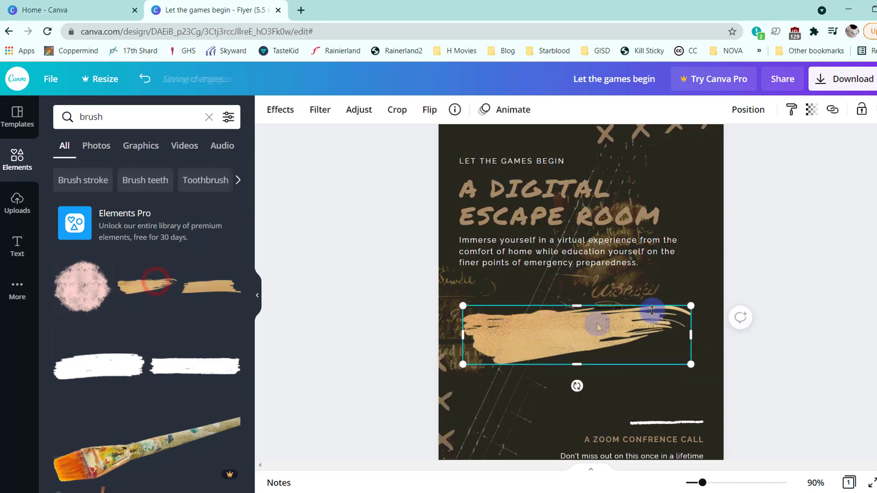
# - Resize the gold brush stroke, tilt it slightly upward and position it below the description, running off the flyer's left edge
pyautogui.click(257, 295)
pyautogui.moveTo(703, 482); pyautogui.dragTo(716, 485)
pyautogui.scroll(-2, 642, 330)
pyautogui.moveTo(648, 199); pyautogui.dragTo(550, 225)
pyautogui.moveTo(369, 264)
pyautogui.mouseDown()
pyautogui.moveTo(319, 219)
pyautogui.moveTo(372, 274)
pyautogui.mouseUp()
pyautogui.click(350, 230)
pyautogui.moveTo(488, 209); pyautogui.dragTo(517, 202)
pyautogui.moveTo(421, 198); pyautogui.dragTo(417, 200)
pyautogui.moveTo(512, 169); pyautogui.dragTo(526, 162)
pyautogui.moveTo(535, 237)
pyautogui.mouseDown()
pyautogui.moveTo(535, 213)
pyautogui.moveTo(537, 225)
pyautogui.mouseUp()
pyautogui.moveTo(383, 245); pyautogui.dragTo(383, 235)
pyautogui.moveTo(384, 210); pyautogui.dragTo(385, 216)
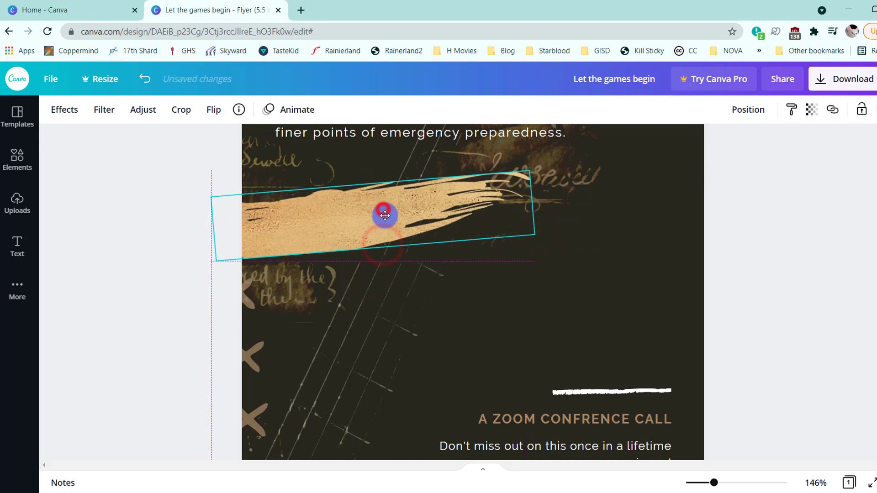
pyautogui.click(360, 319)
pyautogui.click(323, 221)
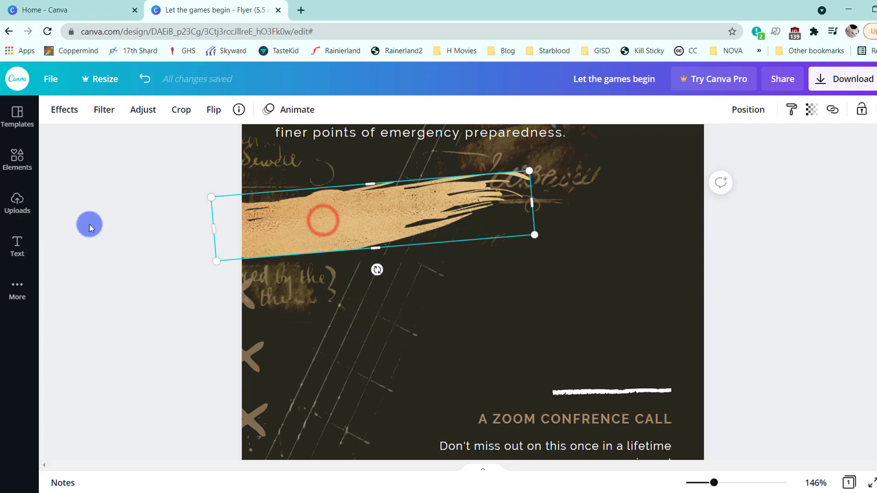
pyautogui.click(113, 237)
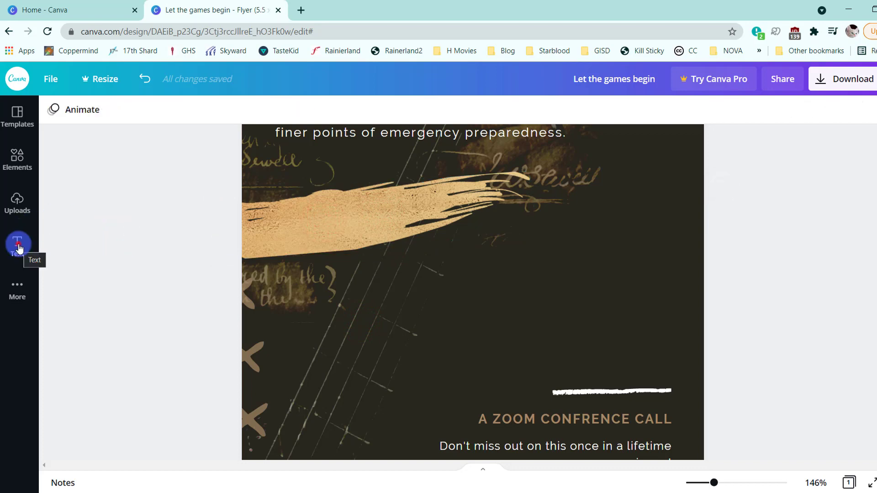
# - Add a heading text box below the brush stroke and replace its text with "Aug 2 12-2pm"
pyautogui.click(18, 249)
pyautogui.scroll(15, 158, 245)
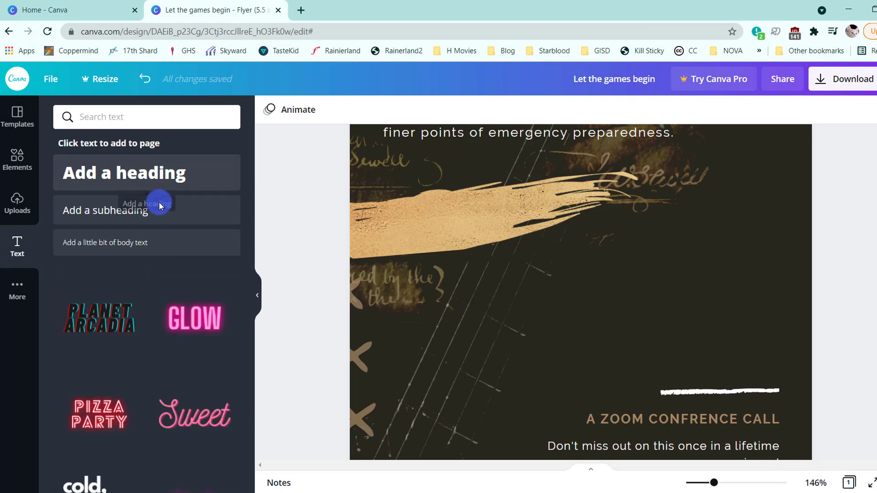
pyautogui.click(161, 174)
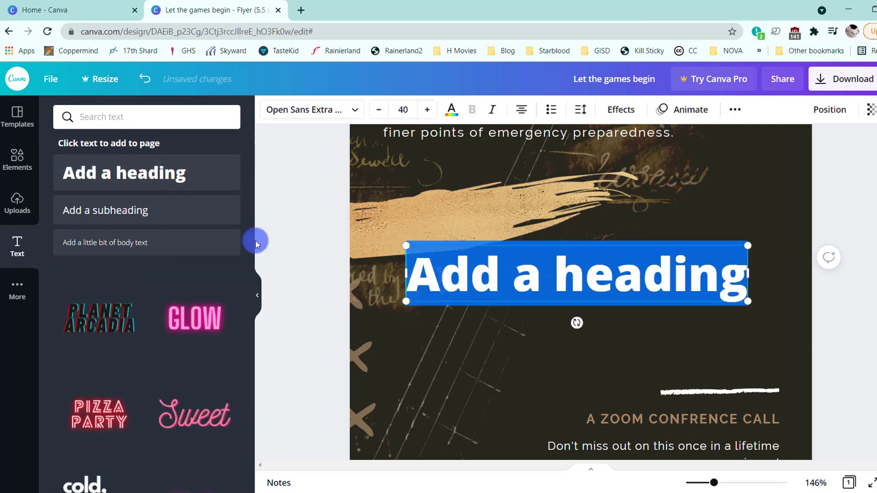
pyautogui.click(257, 295)
pyautogui.doubleClick(440, 274)
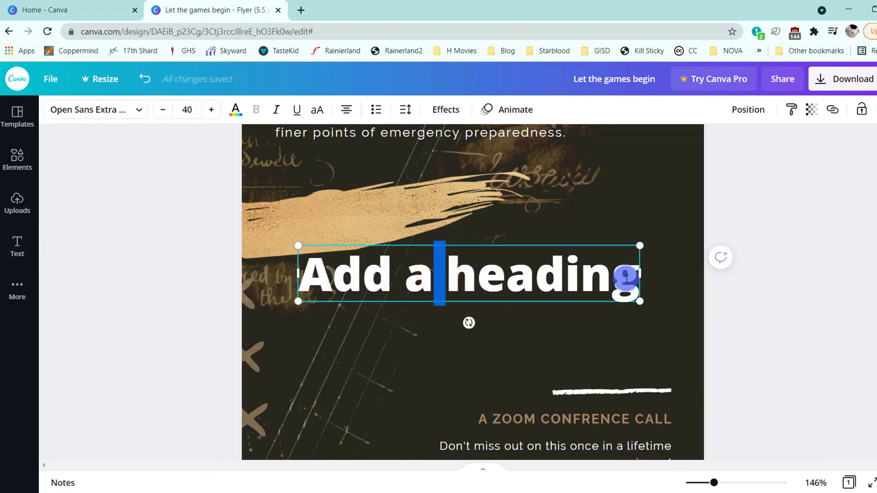
pyautogui.moveTo(634, 277); pyautogui.dragTo(326, 289)
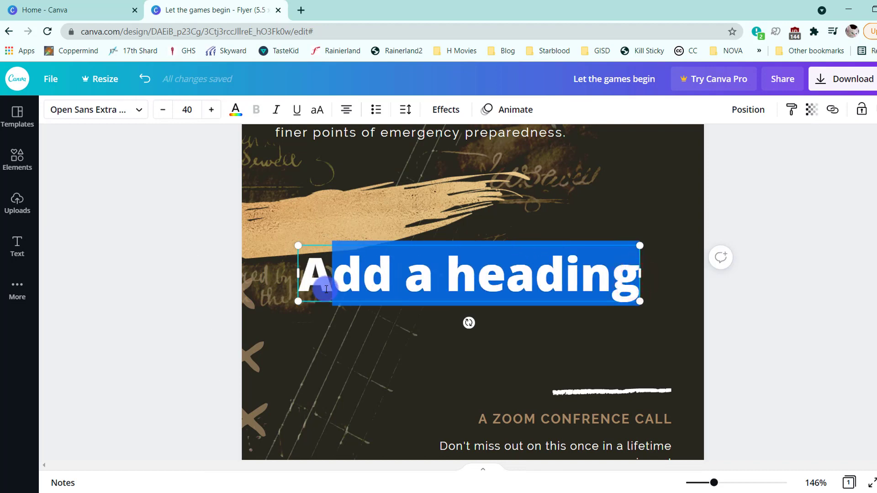
pyautogui.write('ug')
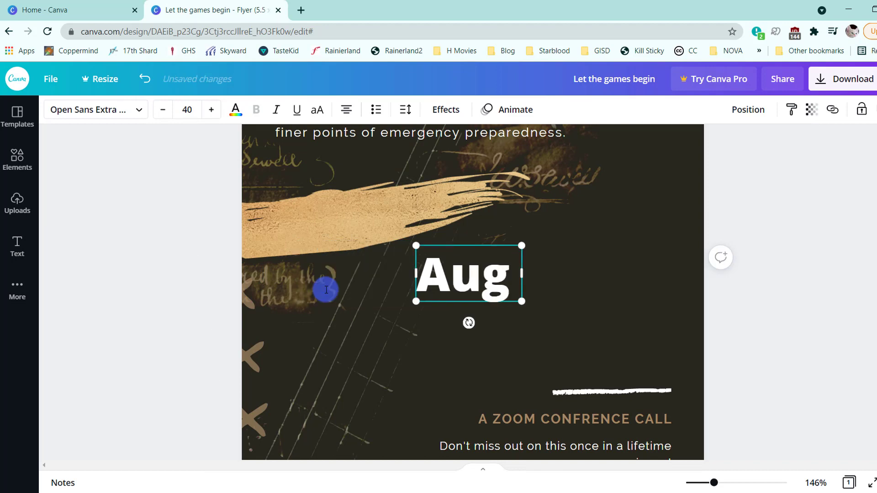
pyautogui.write(' 2')
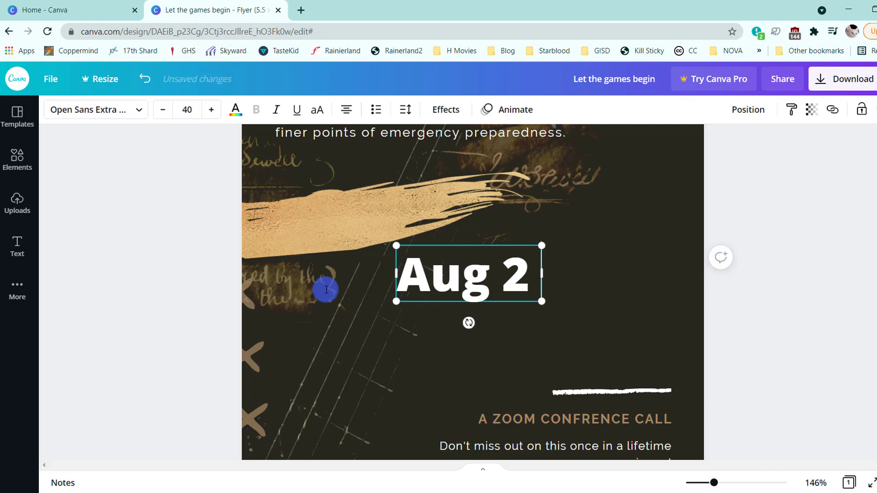
pyautogui.write(' 12pm')
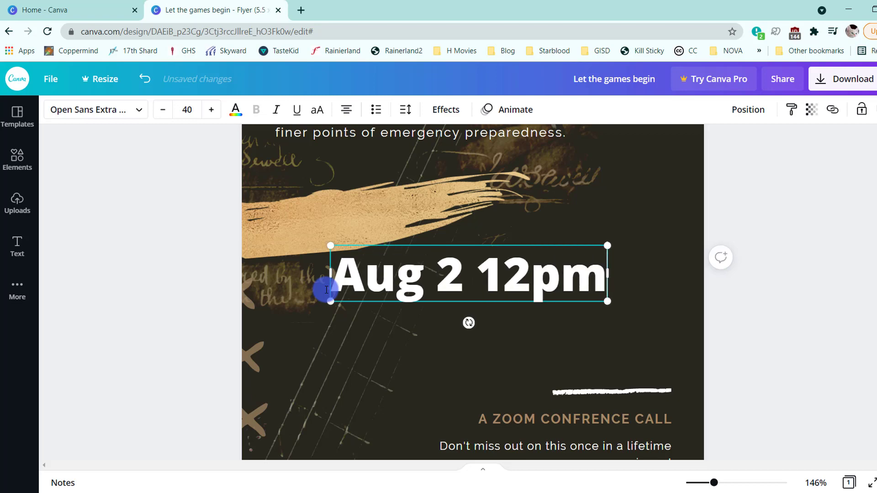
pyautogui.press('BackSpace')
pyautogui.press('BackSpace')
pyautogui.write('-2pm')
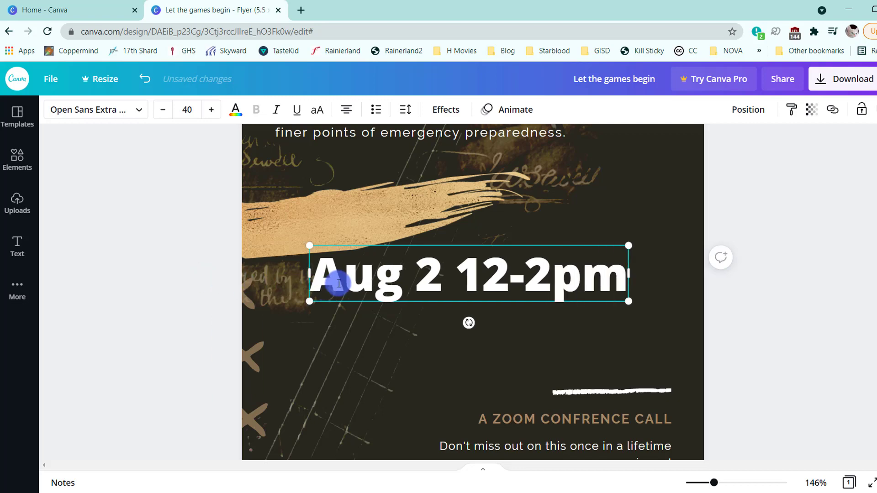
# - Set the date heading's font to Permanent Marker
pyautogui.click(138, 108)
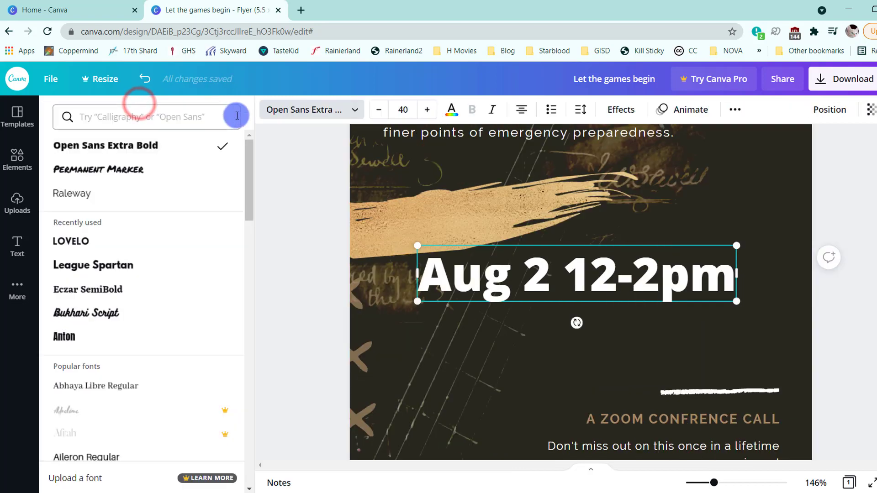
pyautogui.click(307, 110)
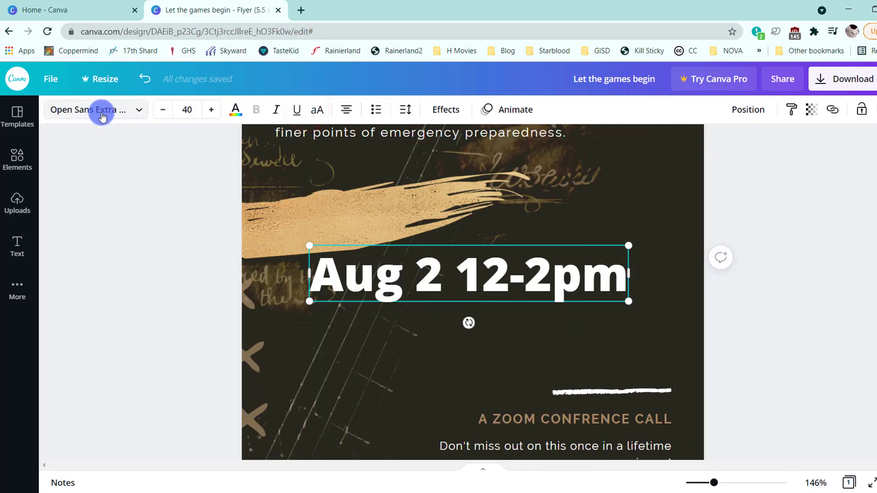
pyautogui.click(118, 113)
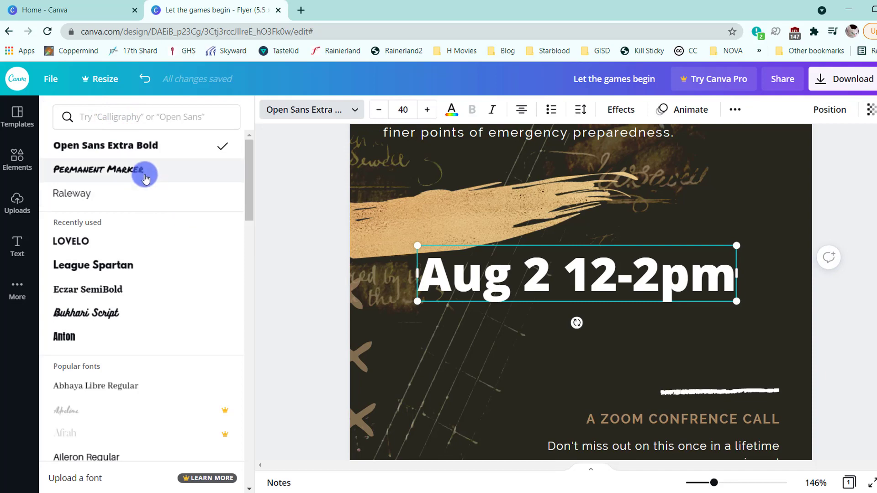
pyautogui.click(102, 170)
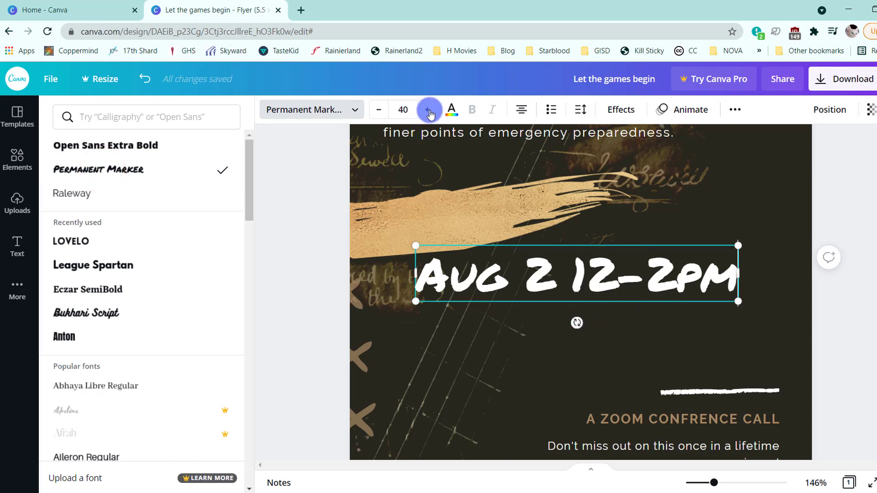
# - Recolor the date text with a custom light blue
pyautogui.click(457, 112)
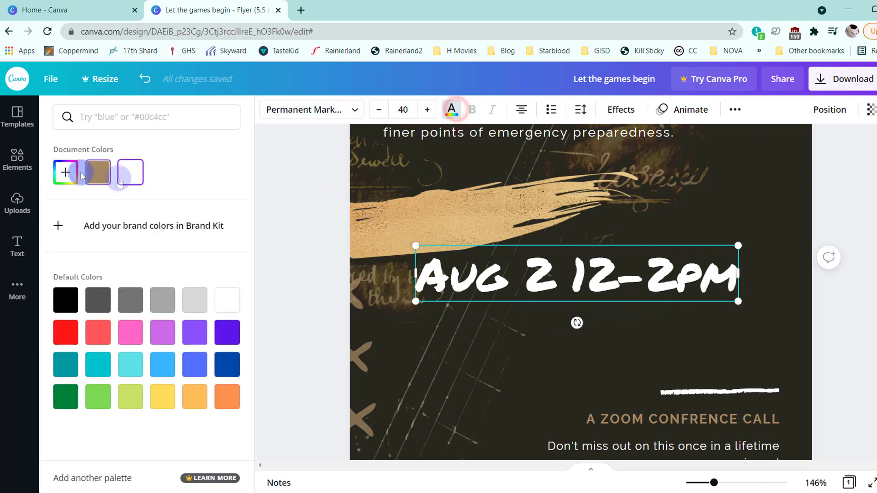
pyautogui.click(224, 366)
pyautogui.click(65, 172)
pyautogui.moveTo(125, 219); pyautogui.dragTo(110, 208)
# - Reduce the date text to size 29, move it onto the gold brush stroke and tilt it slightly upward
pyautogui.click(379, 109)
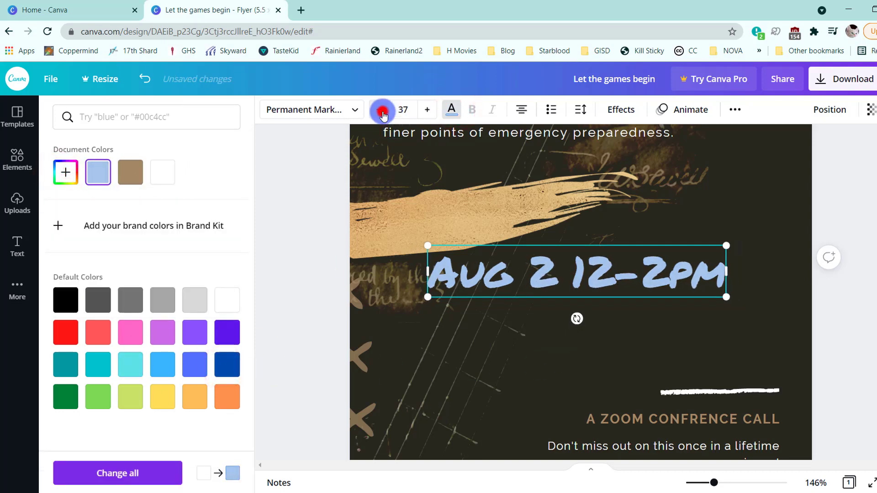
pyautogui.click(588, 269)
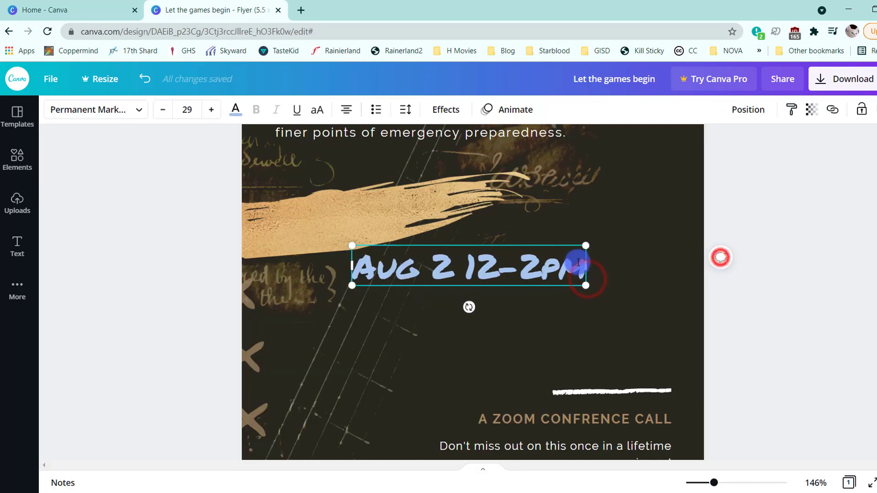
pyautogui.moveTo(568, 244); pyautogui.dragTo(467, 204)
pyautogui.moveTo(369, 259); pyautogui.dragTo(371, 258)
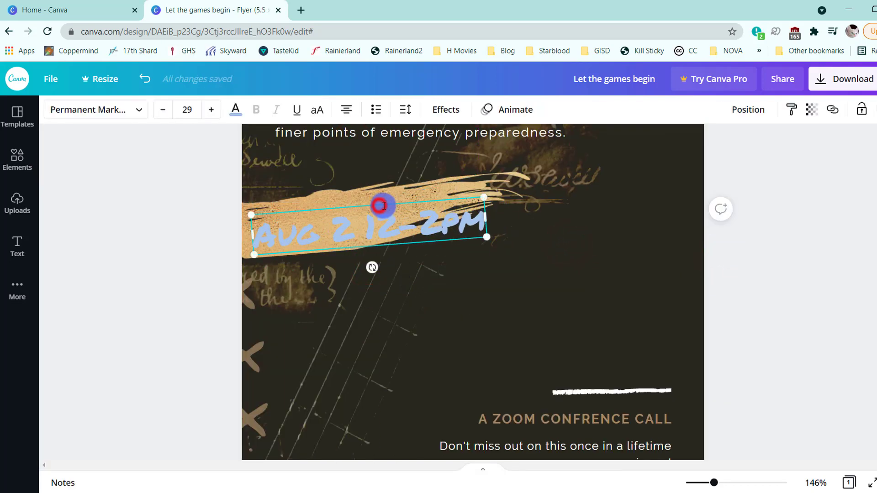
# - Apply a grey-green Photogenic effect from the Cool group to the gold brush stroke behind the date
pyautogui.click(308, 248)
pyautogui.click(73, 110)
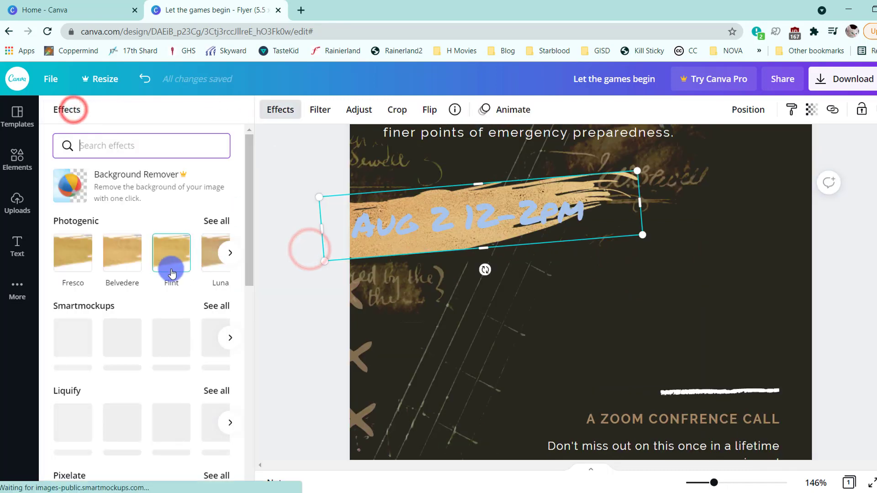
pyautogui.click(216, 221)
pyautogui.scroll(-5, 198, 274)
pyautogui.click(208, 435)
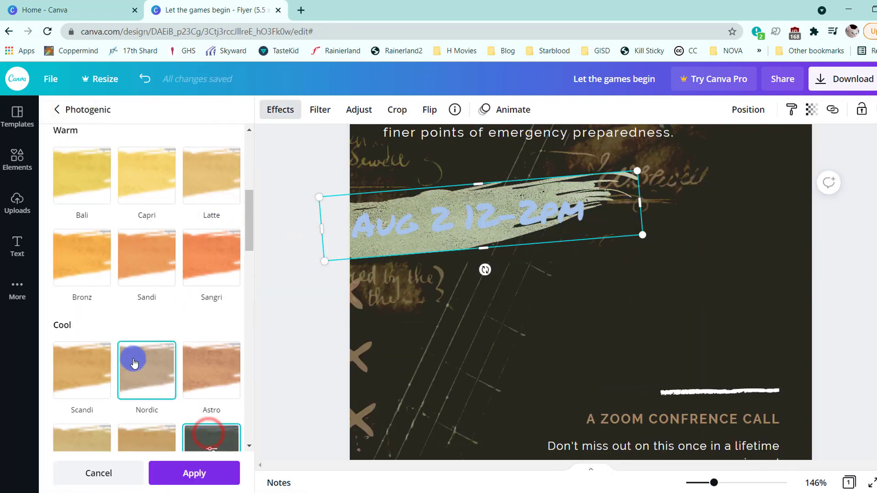
# - Recolor the date text with the custom dark brown #6D3C00
pyautogui.click(398, 221)
pyautogui.click(241, 110)
pyautogui.click(101, 168)
pyautogui.click(59, 169)
pyautogui.moveTo(125, 221); pyautogui.dragTo(254, 241)
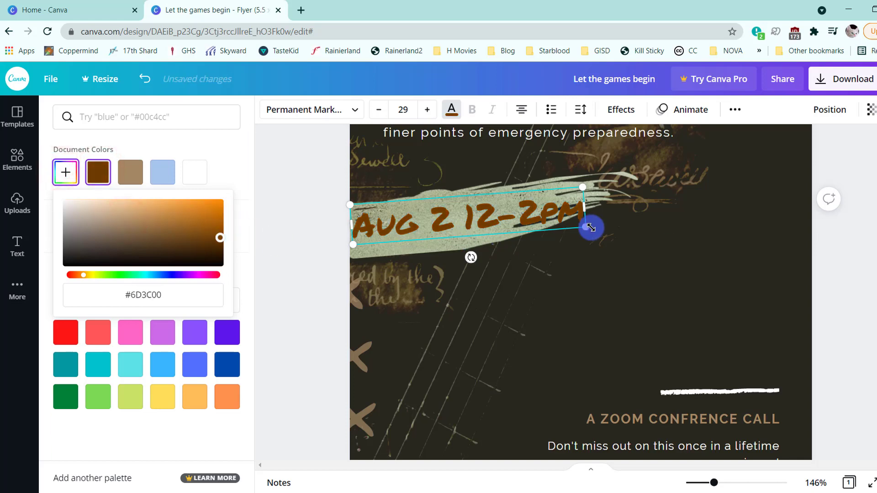
# - Reduce the date text to size 25 and tilt it further upward so it fits along the brush stroke
pyautogui.click(379, 109)
pyautogui.click(379, 109)
pyautogui.click(378, 109)
pyautogui.click(379, 109)
pyautogui.moveTo(478, 252); pyautogui.dragTo(448, 254)
pyautogui.click(603, 253)
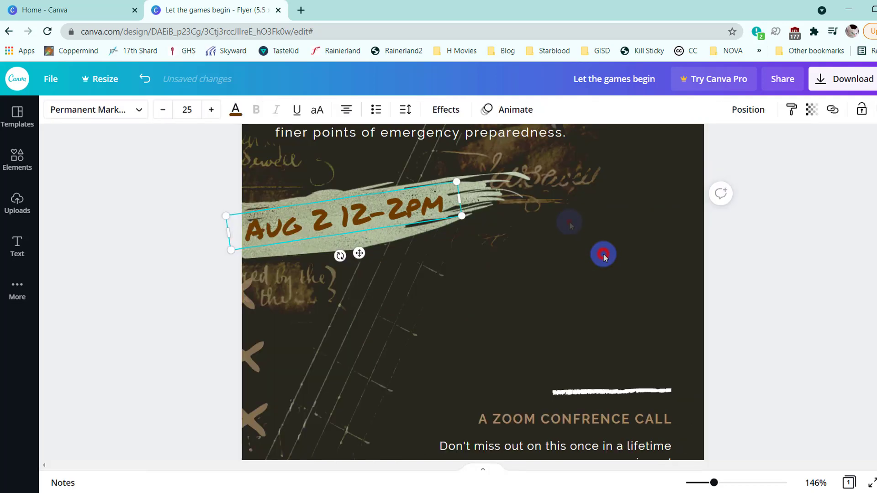
pyautogui.scroll(5, 561, 220)
pyautogui.scroll(-5, 561, 220)
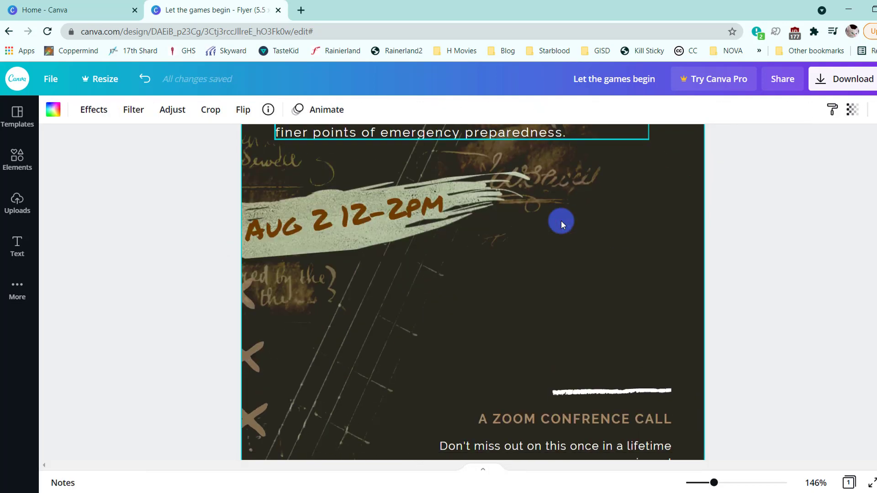
# - Duplicate the brush stroke, then resize the copy and place it above the short white line, running off the flyer's right edge
pyautogui.click(499, 197)
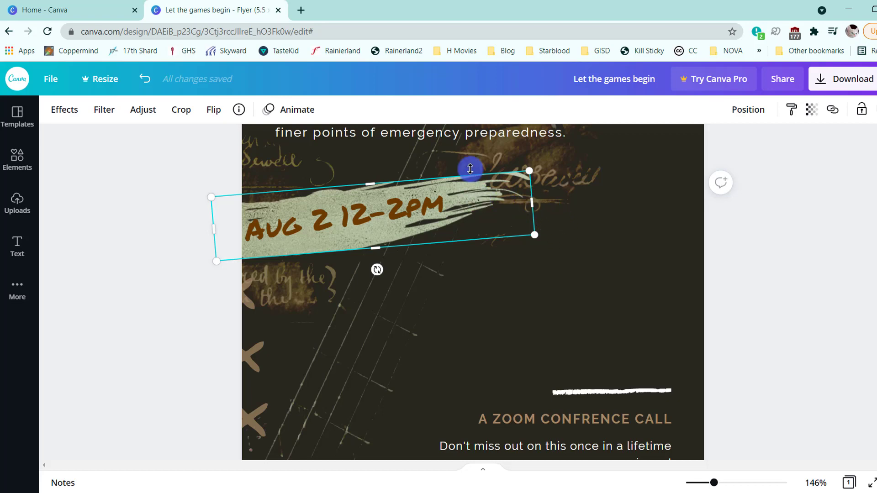
pyautogui.moveTo(470, 169); pyautogui.dragTo(470, 169)
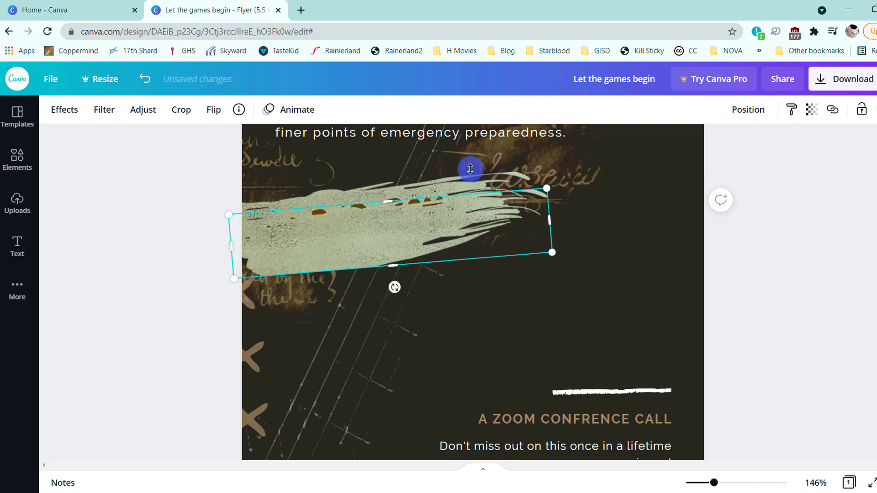
pyautogui.moveTo(516, 300); pyautogui.dragTo(543, 300)
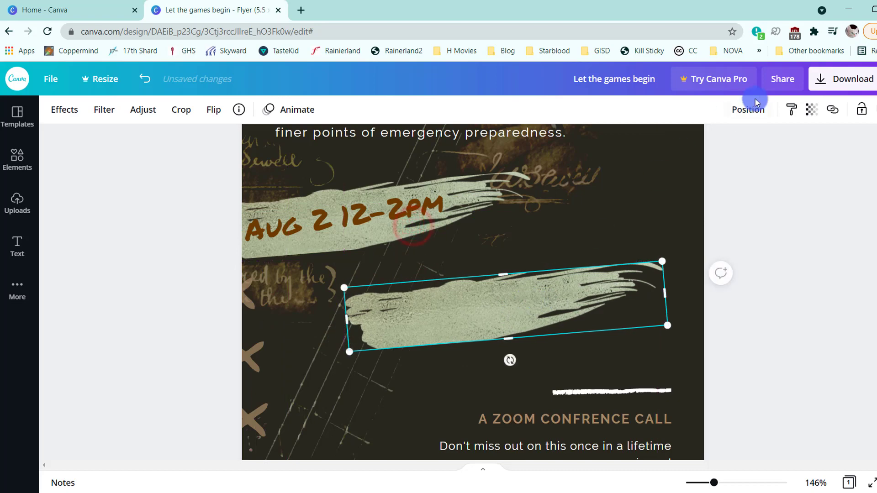
pyautogui.click(755, 110)
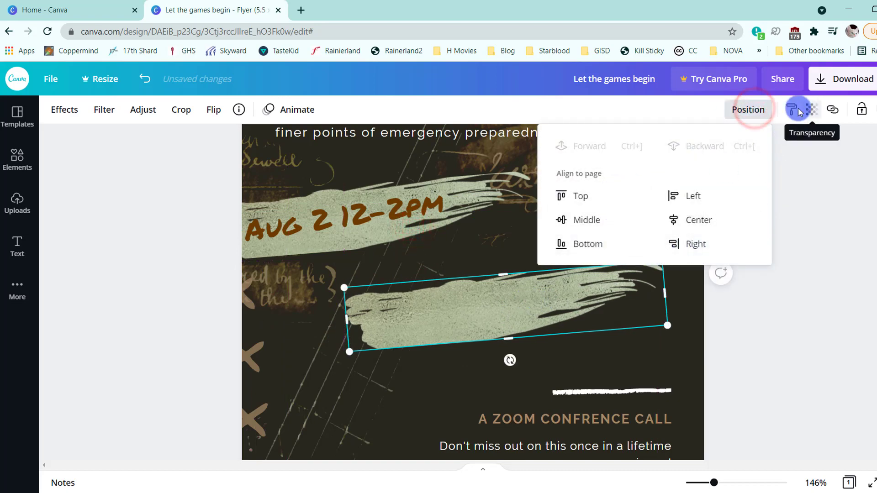
pyautogui.moveTo(509, 361)
pyautogui.mouseDown()
pyautogui.moveTo(482, 361)
pyautogui.moveTo(509, 244)
pyautogui.moveTo(645, 258)
pyautogui.moveTo(464, 347)
pyautogui.moveTo(509, 347)
pyautogui.moveTo(474, 258)
pyautogui.moveTo(505, 256)
pyautogui.moveTo(507, 319)
pyautogui.moveTo(533, 299)
pyautogui.moveTo(575, 300)
pyautogui.mouseUp()
pyautogui.moveTo(460, 308); pyautogui.dragTo(414, 309)
pyautogui.moveTo(589, 270)
pyautogui.mouseDown()
pyautogui.moveTo(589, 291)
pyautogui.moveTo(619, 307)
pyautogui.mouseUp()
# - Try the Retro filter on the duplicated brush stroke
pyautogui.click(57, 110)
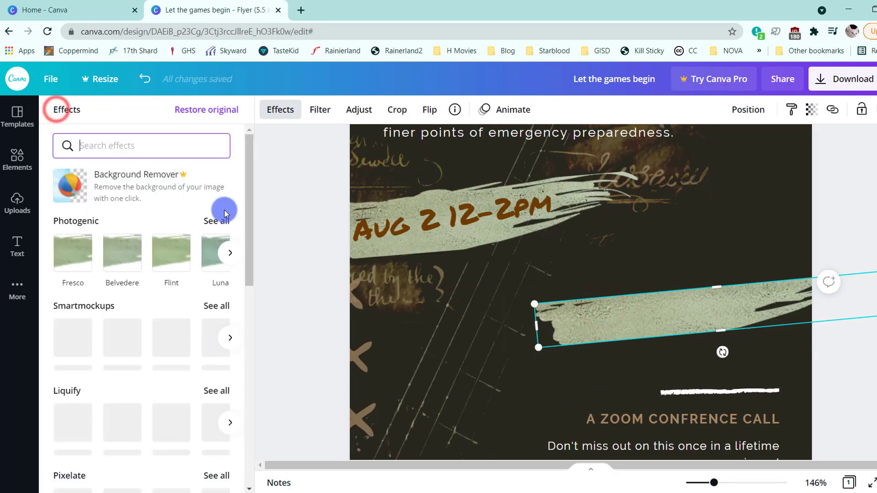
pyautogui.click(322, 110)
pyautogui.click(213, 268)
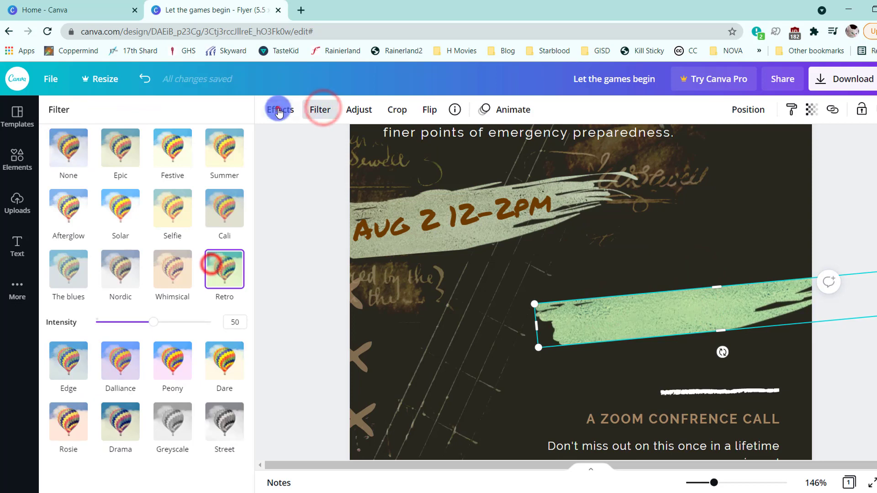
# - Restore the duplicated brush stroke's original effect-free look and apply the Solar filter to it
pyautogui.click(279, 110)
pyautogui.click(218, 113)
pyautogui.click(320, 110)
pyautogui.click(210, 218)
pyautogui.click(178, 221)
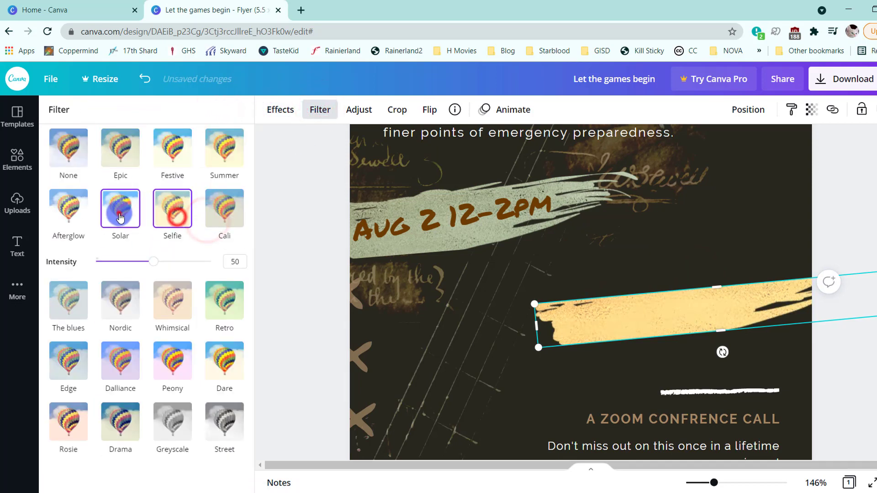
# - Duplicate the date text, place the copy on the second brush stroke and reduce it to size 19
pyautogui.click(304, 347)
pyautogui.click(270, 221)
pyautogui.hotkey('ctrl', 'd')
pyautogui.moveTo(377, 269)
pyautogui.mouseDown()
pyautogui.moveTo(579, 350)
pyautogui.moveTo(560, 346)
pyautogui.mouseUp()
pyautogui.click(261, 108)
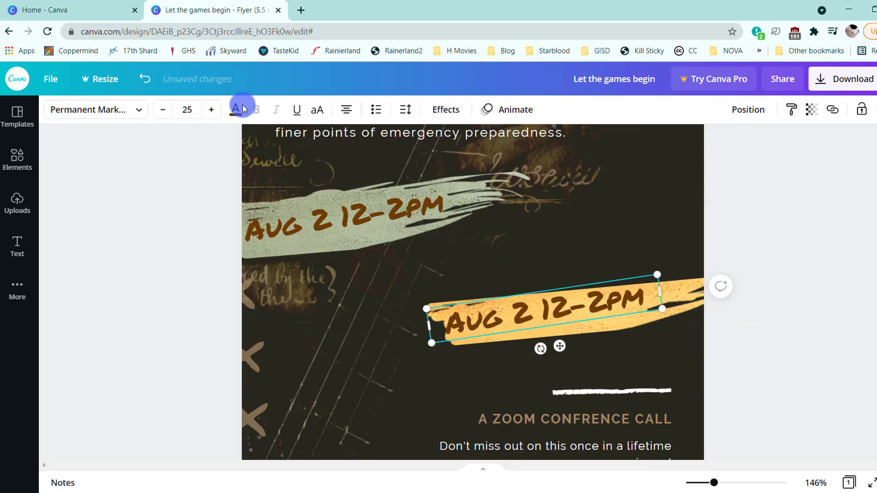
pyautogui.click(162, 110)
pyautogui.click(163, 110)
pyautogui.click(163, 110)
pyautogui.click(163, 110)
pyautogui.click(162, 109)
pyautogui.click(162, 110)
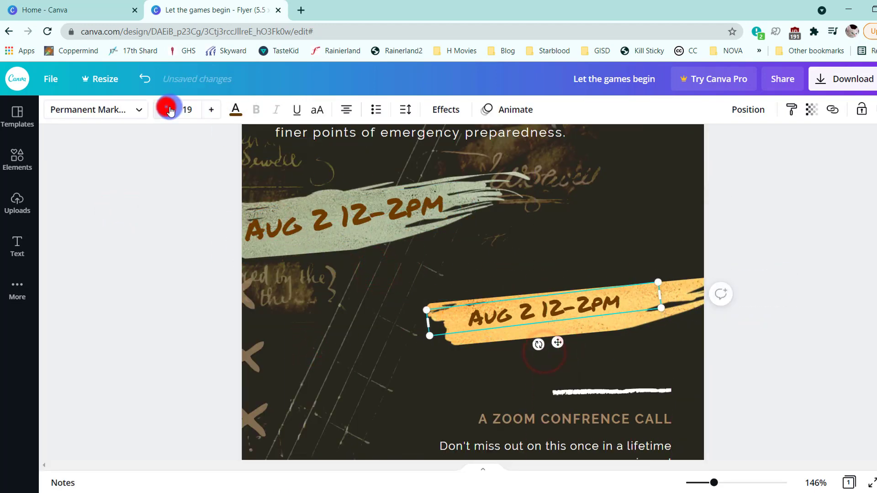
# - Try replacing the copied date with a website address
pyautogui.doubleClick(491, 326)
pyautogui.click(491, 326)
pyautogui.write('Sereneharoo')
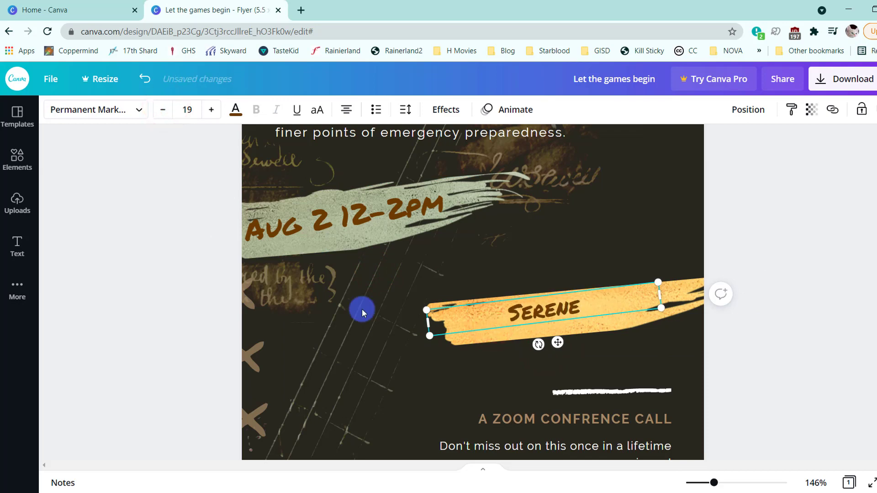
pyautogui.write('n.com')
# - Replace the text on the second brush stroke with the short link "bit.ly/esc-register"
pyautogui.hotkey('ctrl', 'a')
pyautogui.write('Blt.ly/')
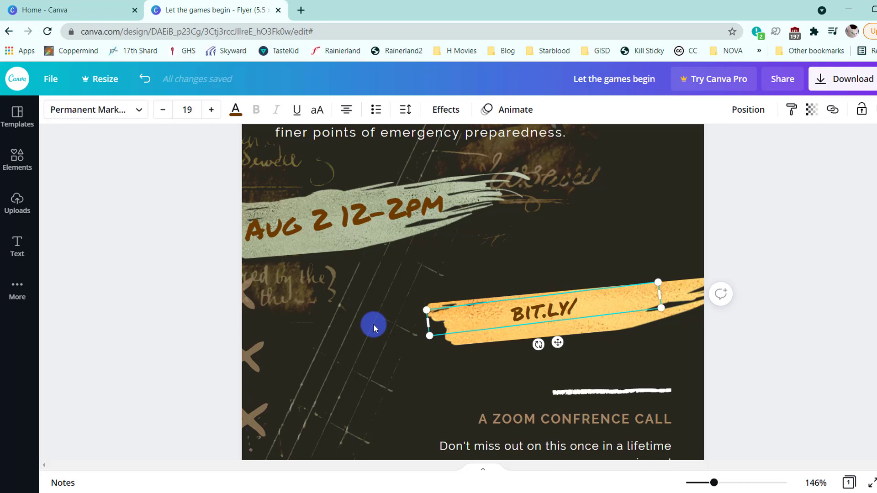
pyautogui.write('escape-re')
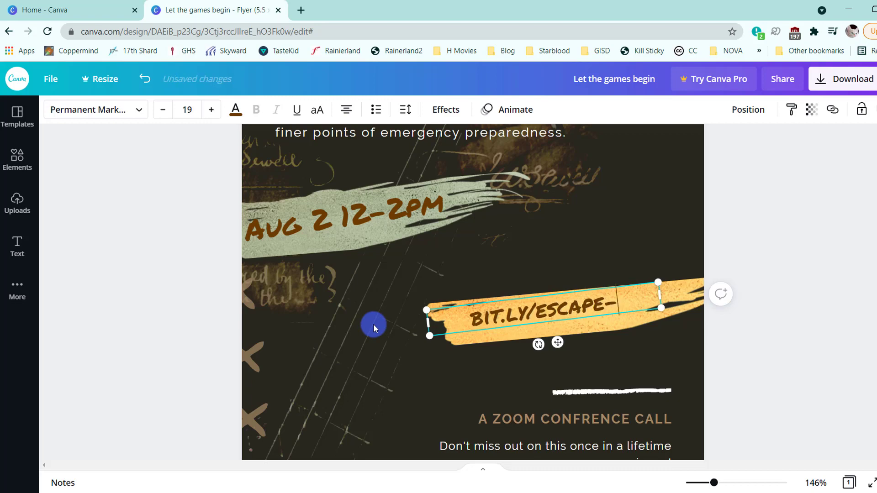
pyautogui.write('gister')
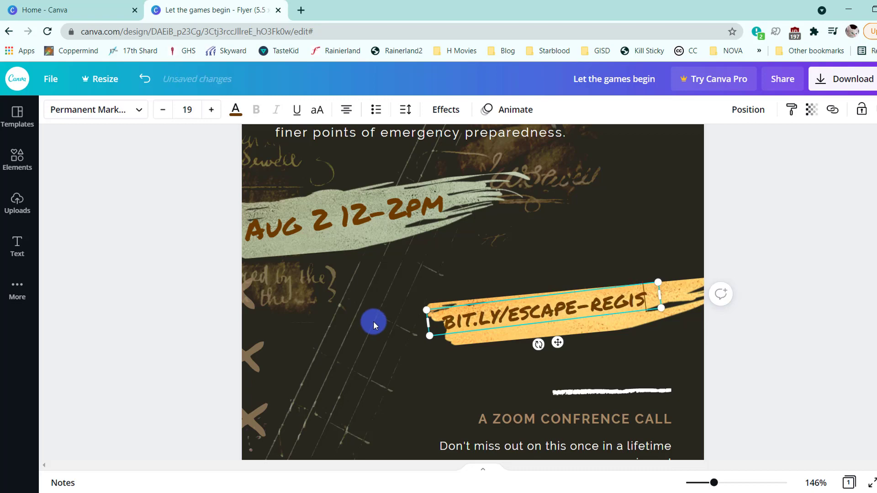
pyautogui.press('BackSpace')
pyautogui.press('BackSpace')
pyautogui.press('BackSpace')
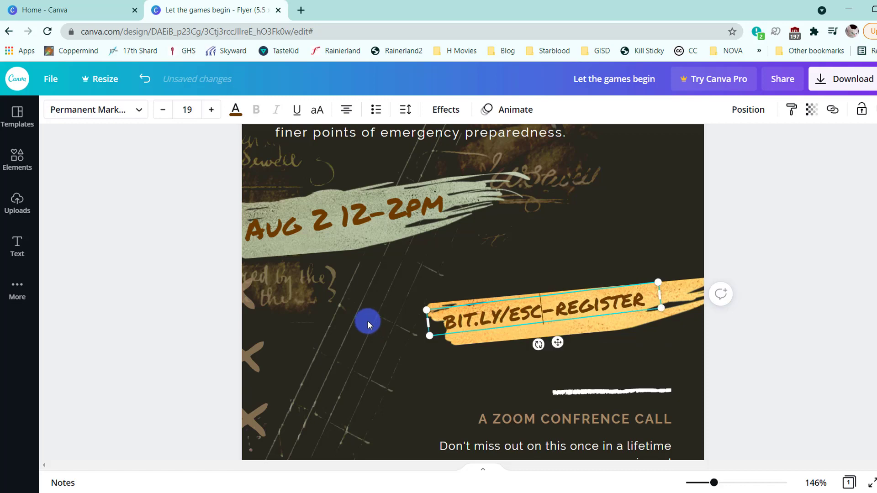
# - Nudge the registration link text so it sits centred on the second brush stroke
pyautogui.moveTo(550, 344)
pyautogui.mouseDown()
pyautogui.moveTo(566, 346)
pyautogui.moveTo(608, 318)
pyautogui.moveTo(568, 339)
pyautogui.mouseUp()
pyautogui.click(604, 327)
pyautogui.click(575, 309)
pyautogui.click(789, 317)
# - Change the font of the "Let the games begin" line above the title to Lovelo
pyautogui.scroll(4, 713, 228)
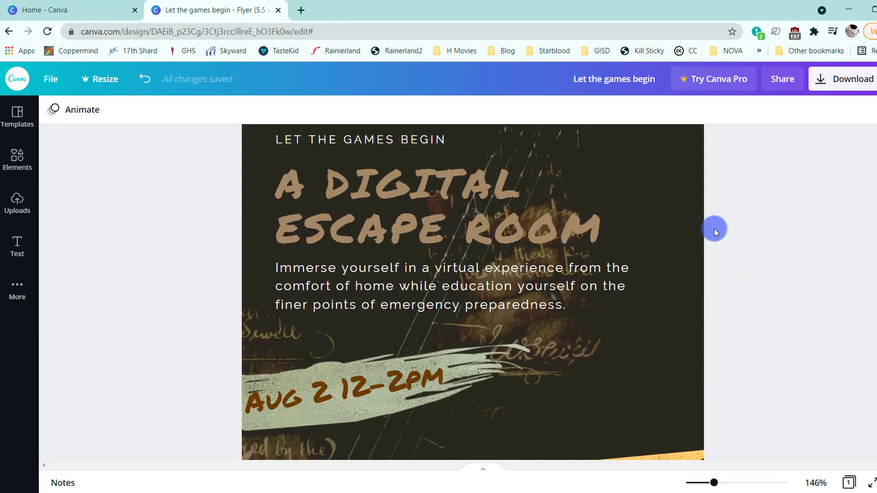
pyautogui.scroll(-5, 714, 229)
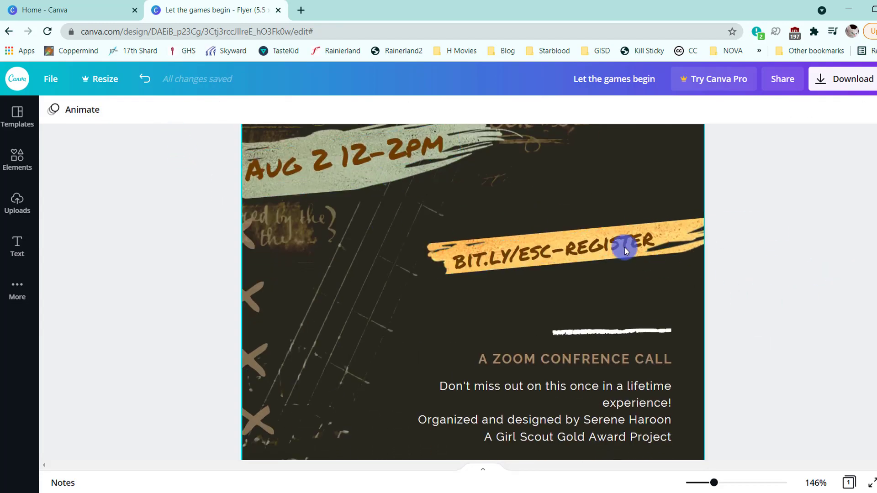
pyautogui.scroll(5, 665, 269)
pyautogui.scroll(1, 667, 262)
pyautogui.scroll(-4, 667, 262)
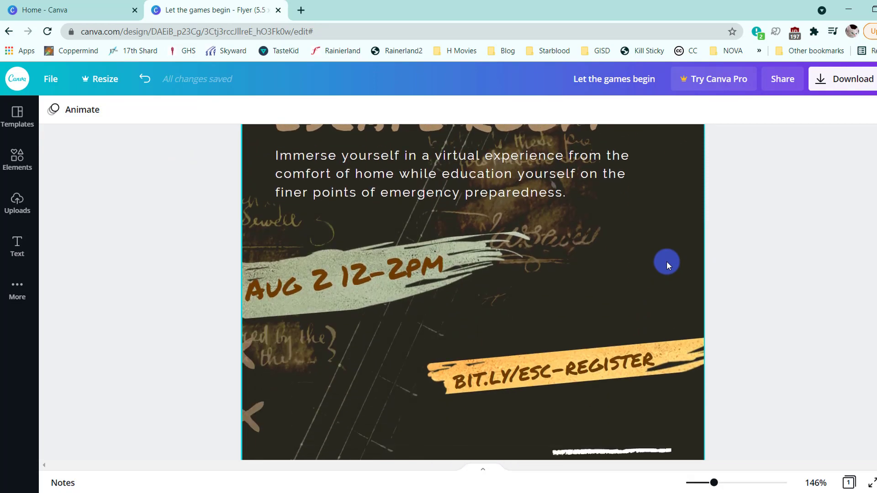
pyautogui.scroll(3, 667, 262)
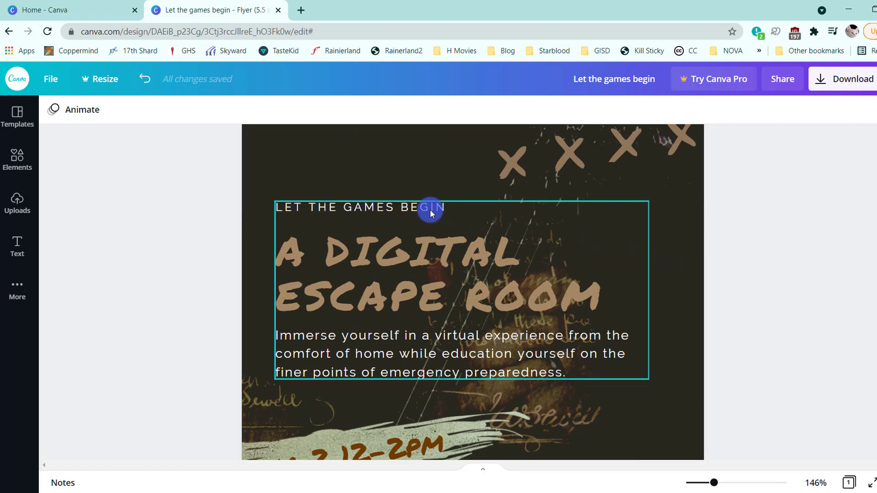
pyautogui.click(469, 208)
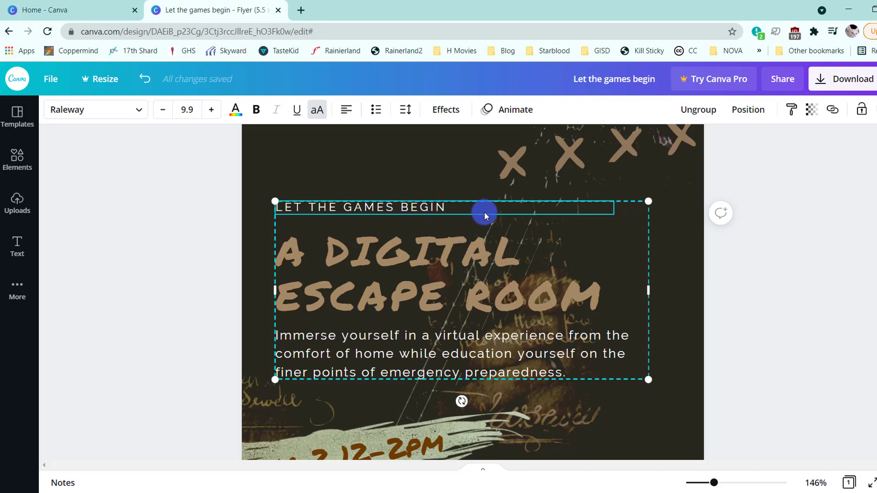
pyautogui.click(126, 117)
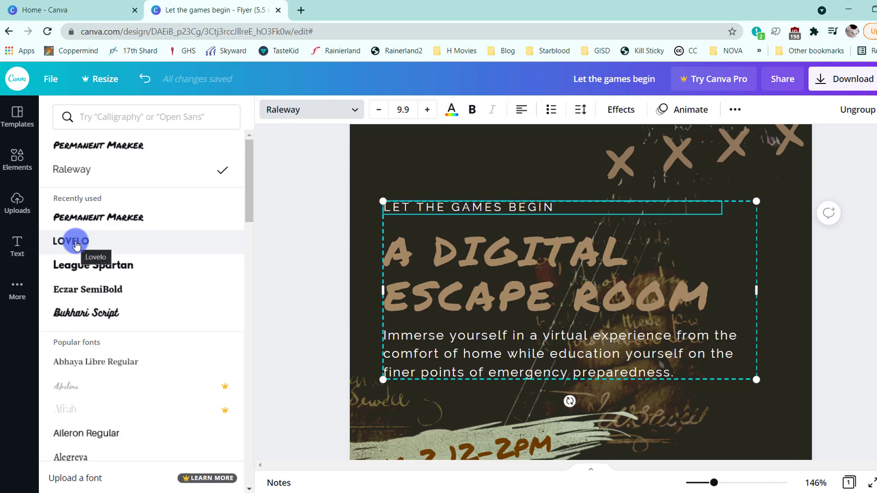
pyautogui.click(59, 245)
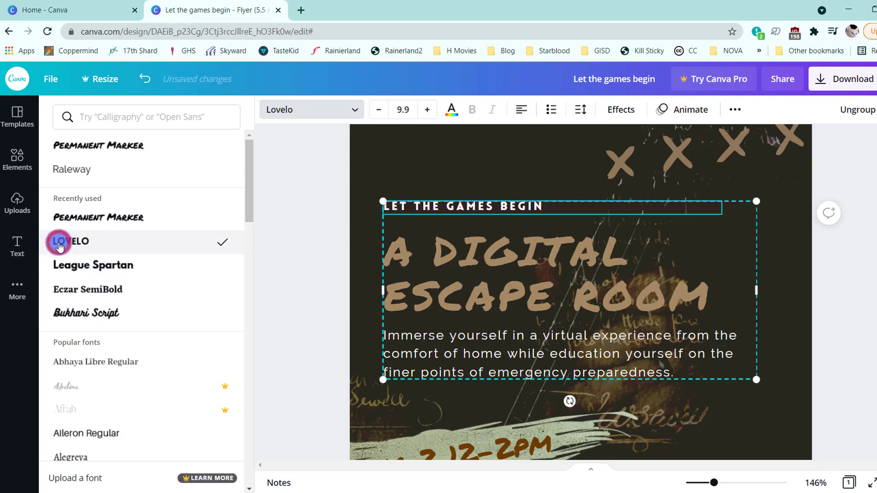
# - Set the "Immerse yourself" description paragraph in Lovelo at size 10
pyautogui.click(451, 358)
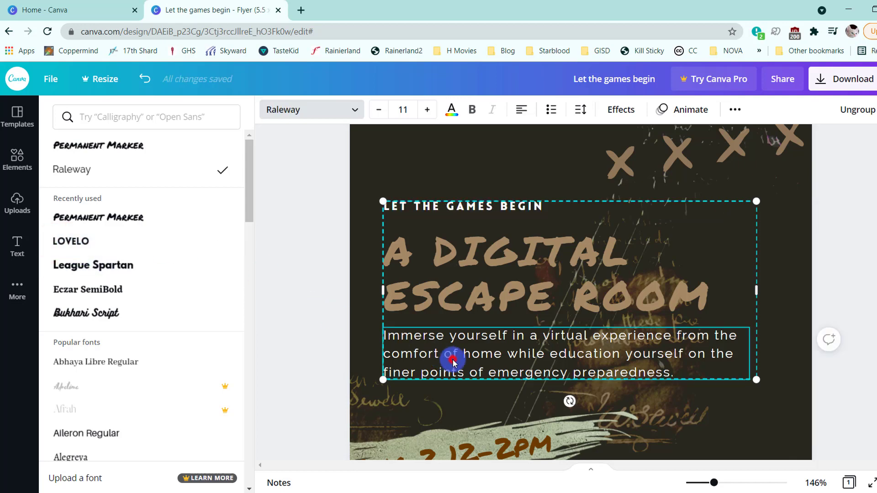
pyautogui.click(121, 250)
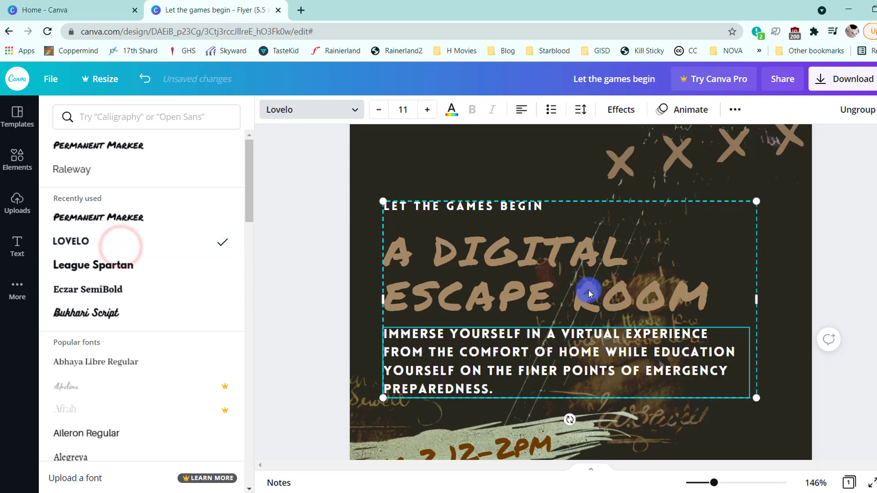
pyautogui.click(379, 111)
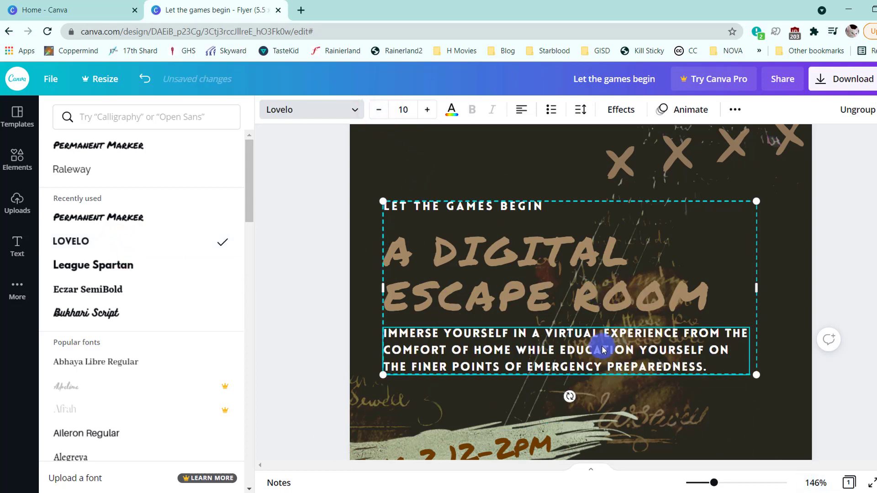
# - Change the closing paragraph and the "A Zoom confrence call" heading above it to the Lovelo font
pyautogui.scroll(-10, 568, 329)
pyautogui.click(720, 319)
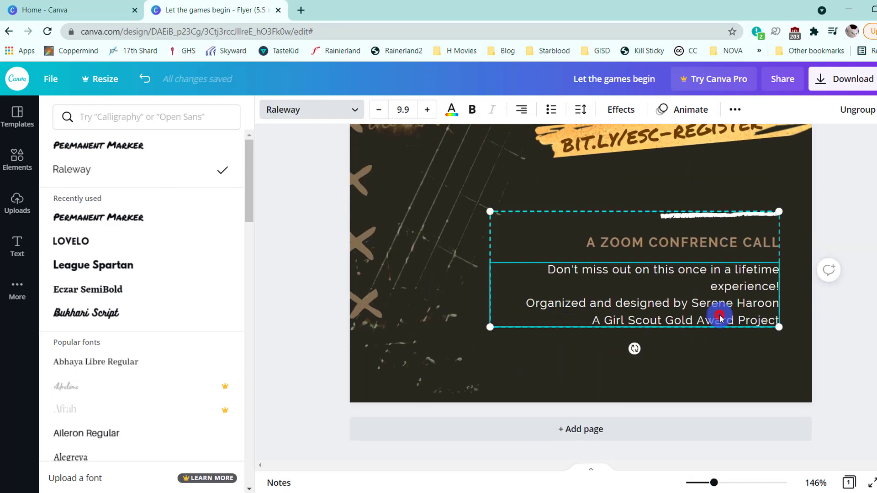
pyautogui.click(93, 237)
pyautogui.click(670, 237)
pyautogui.click(93, 238)
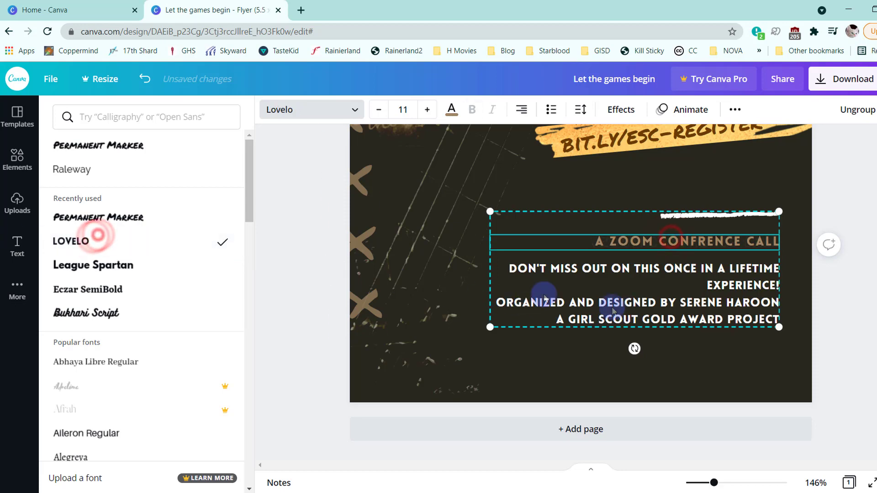
# - Ungroup the Zoom call text block and widen its closing paragraph's text box towards the page's left edge
pyautogui.click(852, 108)
pyautogui.click(871, 356)
pyautogui.click(637, 286)
pyautogui.click(777, 367)
pyautogui.click(529, 312)
pyautogui.moveTo(380, 296); pyautogui.dragTo(313, 293)
# - Move the Zoom call heading and the white line down closer to the paragraph, and group the three elements again
pyautogui.click(521, 234)
pyautogui.moveTo(535, 276); pyautogui.dragTo(532, 298)
pyautogui.moveTo(583, 216)
pyautogui.mouseDown()
pyautogui.moveTo(579, 246)
pyautogui.moveTo(587, 245)
pyautogui.mouseUp()
pyautogui.moveTo(287, 202); pyautogui.dragTo(816, 360)
pyautogui.click(709, 116)
pyautogui.click(748, 261)
# - Select the "A Digital Escape Room" title and sample the yellow #FFCD69 from the second brush stroke with the eyedropper
pyautogui.scroll(7, 752, 275)
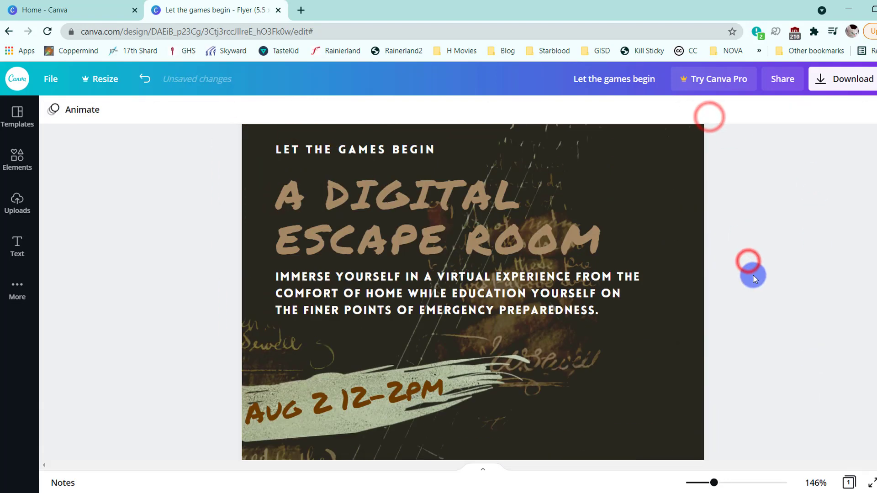
pyautogui.scroll(2, 752, 274)
pyautogui.click(579, 164)
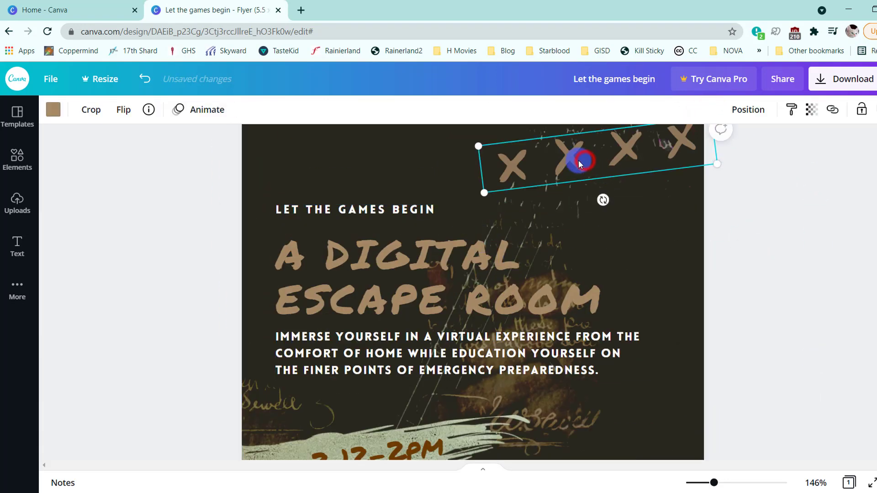
pyautogui.click(555, 305)
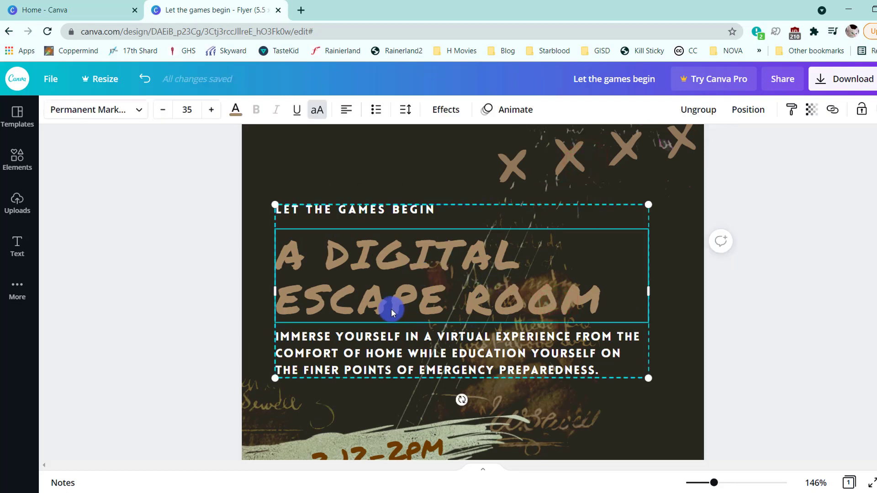
pyautogui.scroll(-3, 577, 269)
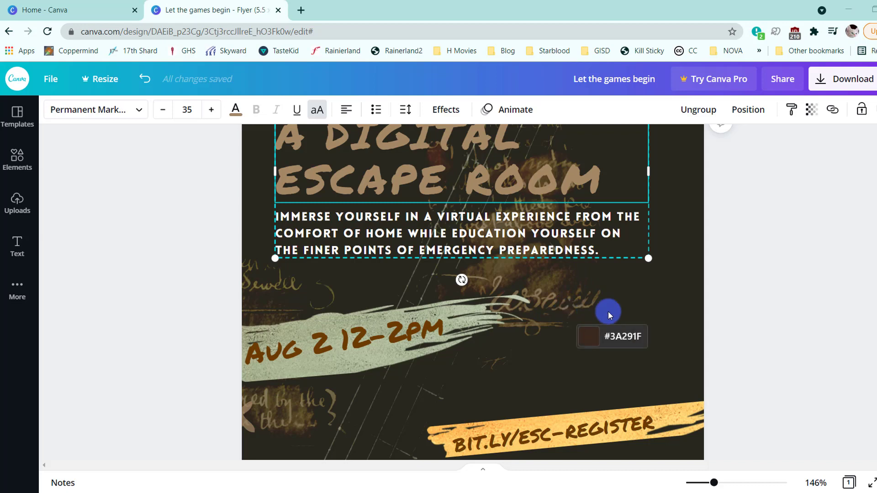
pyautogui.click(686, 409)
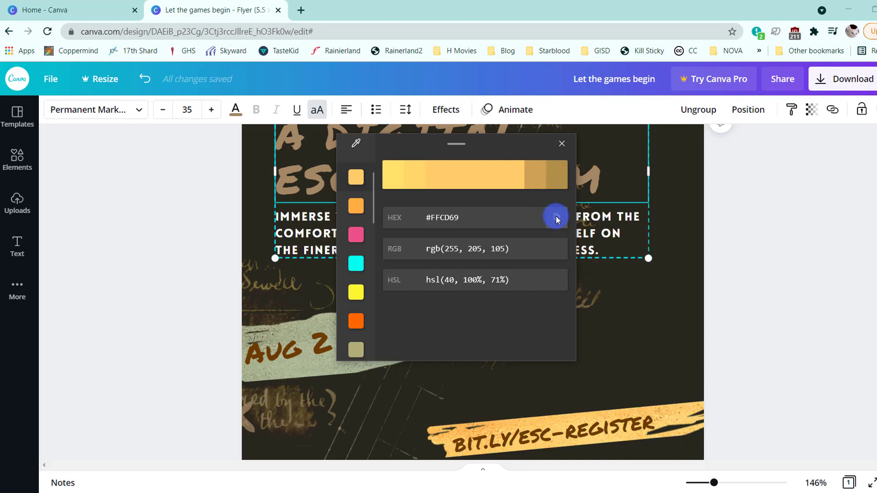
pyautogui.click(562, 144)
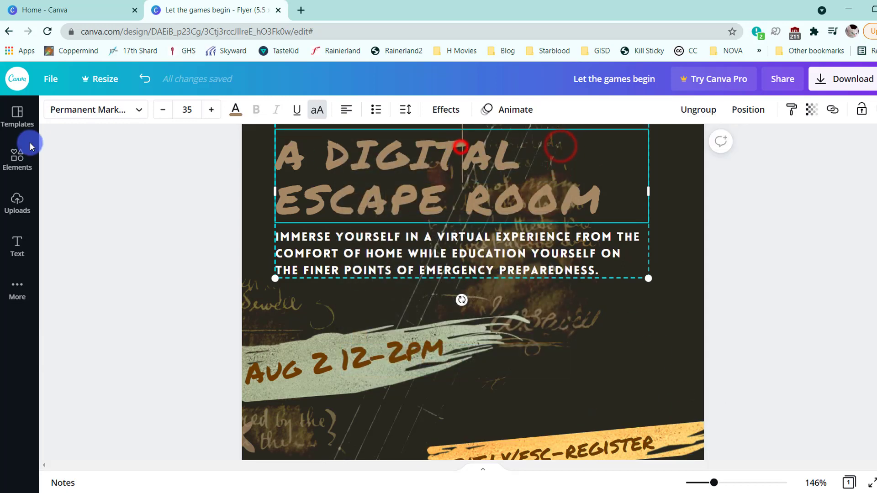
# - Open the custom colour option for the title's text colour
pyautogui.click(237, 111)
pyautogui.click(48, 171)
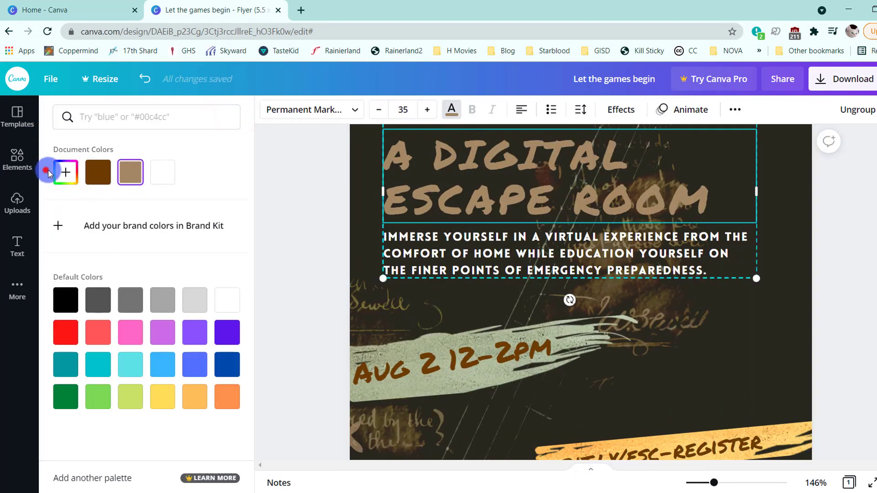
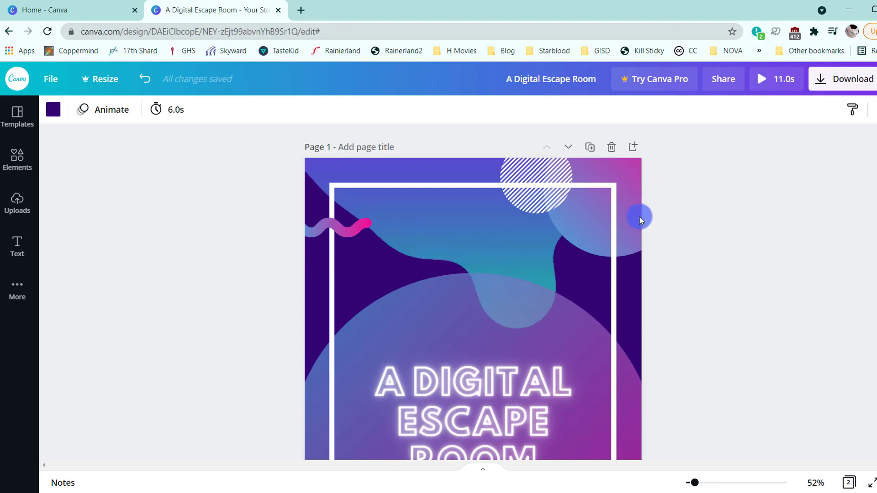
# - Give page 2's background a custom light periwinkle colour
pyautogui.click(55, 112)
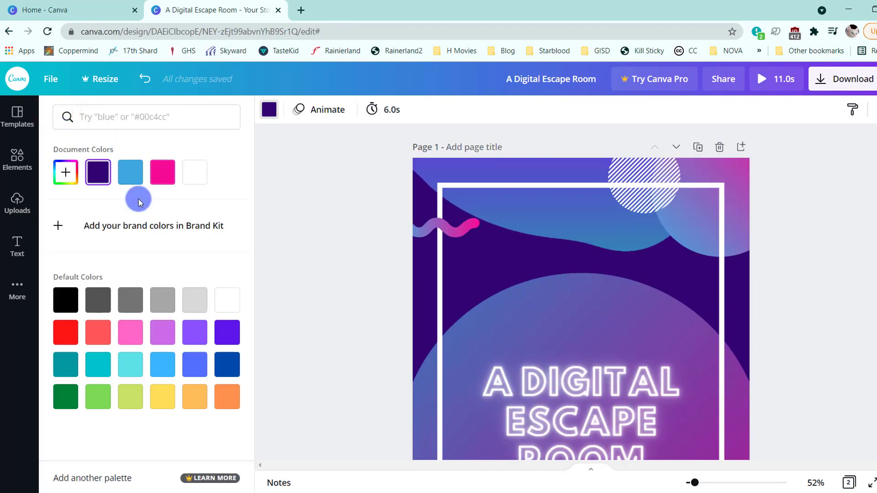
pyautogui.click(66, 172)
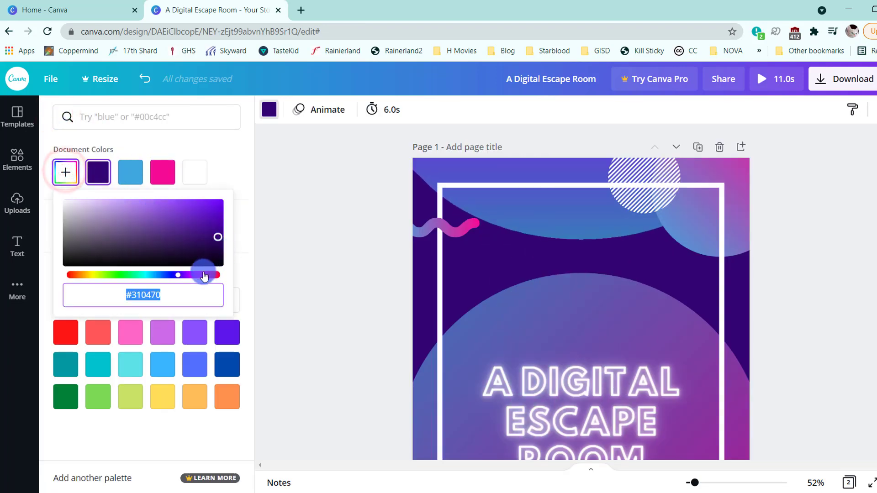
pyautogui.moveTo(177, 275); pyautogui.dragTo(202, 267)
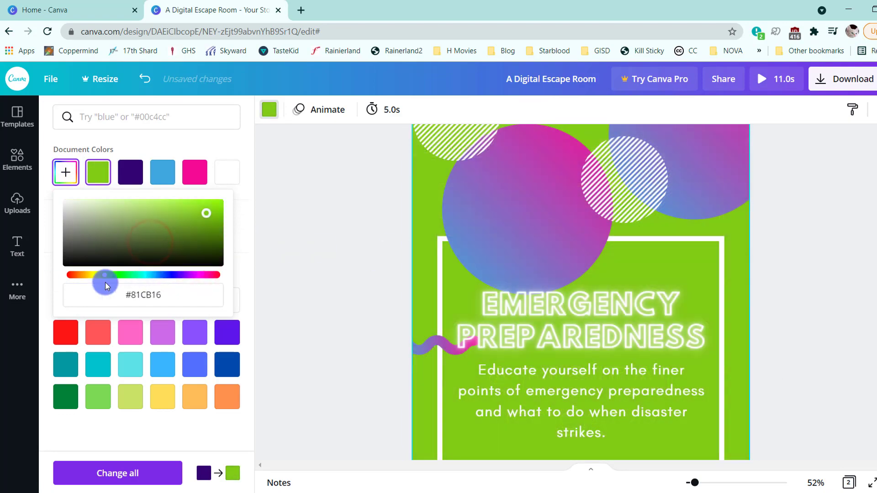
pyautogui.moveTo(104, 276); pyautogui.dragTo(205, 275)
pyautogui.moveTo(217, 218)
pyautogui.mouseDown()
pyautogui.moveTo(122, 256)
pyautogui.moveTo(88, 212)
pyautogui.moveTo(94, 178)
pyautogui.mouseUp()
pyautogui.moveTo(202, 278); pyautogui.dragTo(172, 277)
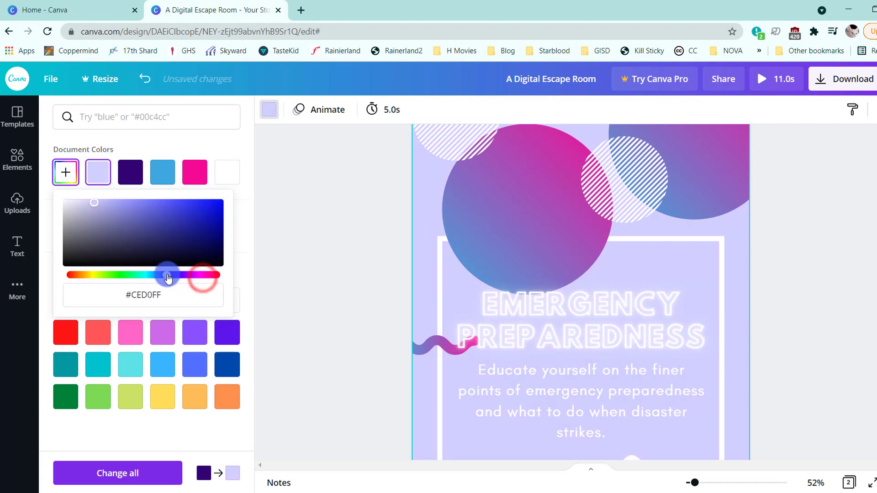
pyautogui.scroll(-2, 690, 239)
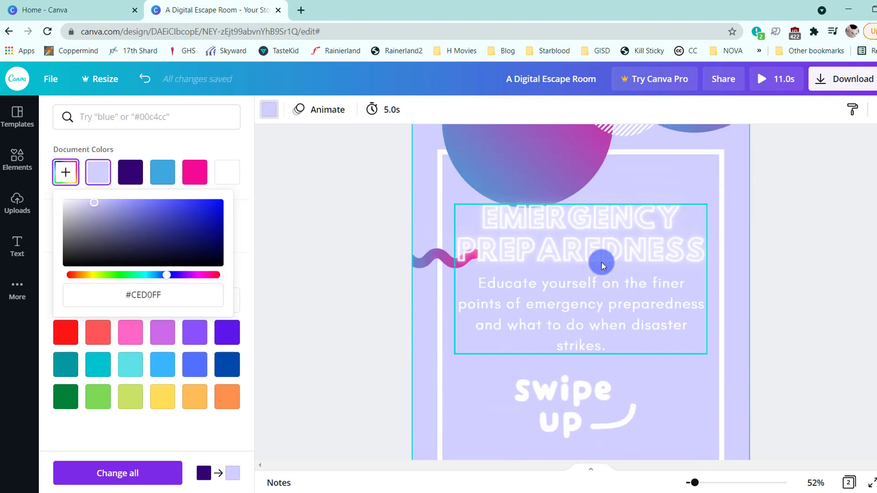
pyautogui.moveTo(89, 224)
pyautogui.mouseDown()
pyautogui.moveTo(97, 212)
pyautogui.moveTo(130, 213)
pyautogui.moveTo(123, 209)
pyautogui.mouseUp()
pyautogui.click(278, 272)
# - Apply the light periwinkle from the document colours to page 1's background to match page 2
pyautogui.scroll(8, 478, 285)
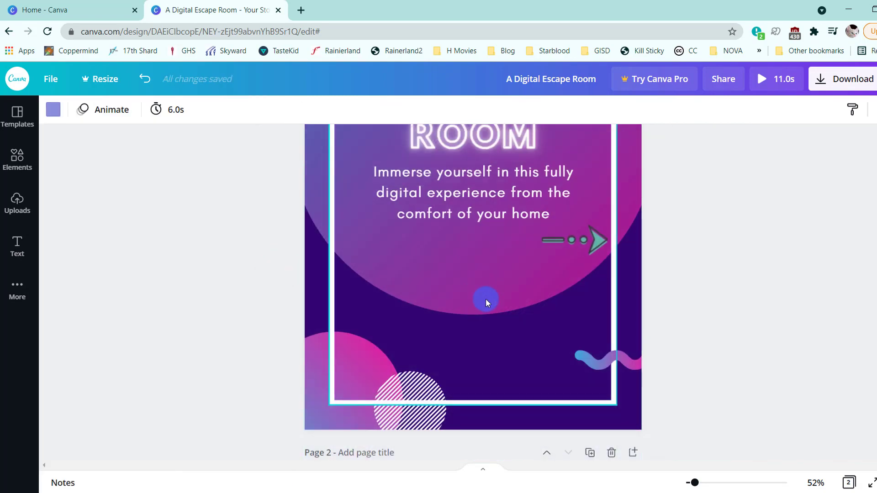
pyautogui.scroll(-14, 486, 296)
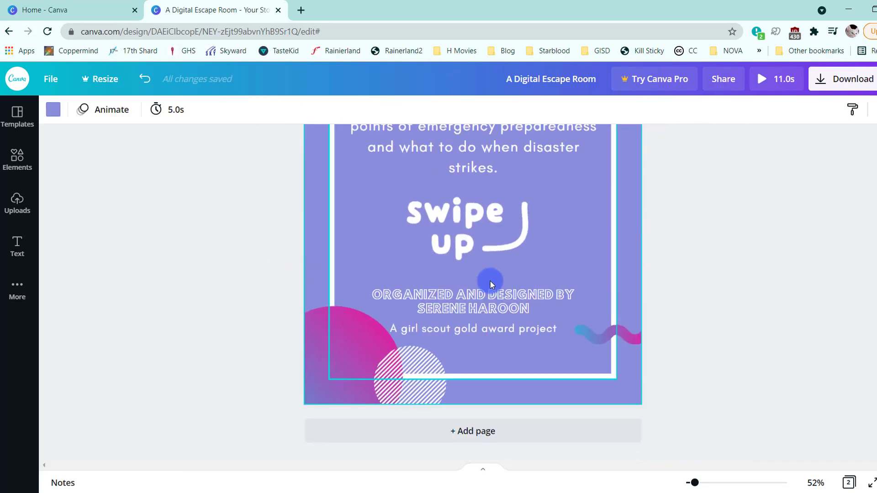
pyautogui.scroll(10, 490, 281)
pyautogui.scroll(10, 517, 230)
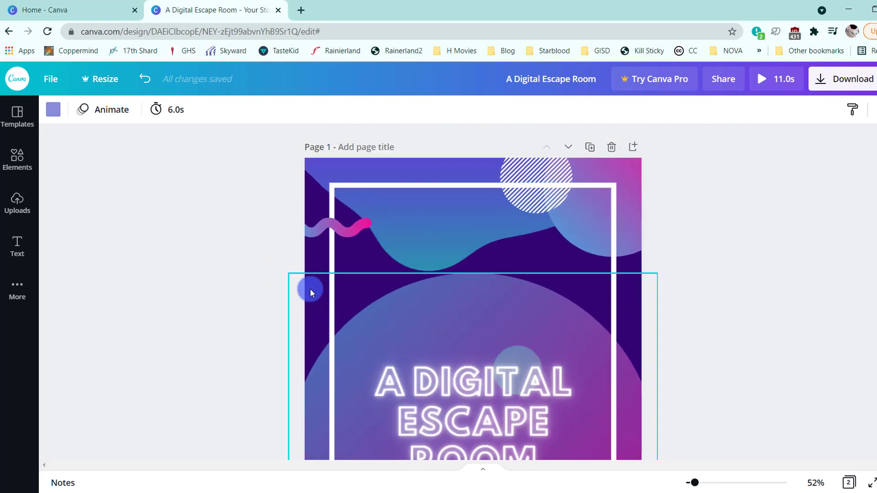
pyautogui.click(298, 257)
pyautogui.click(748, 389)
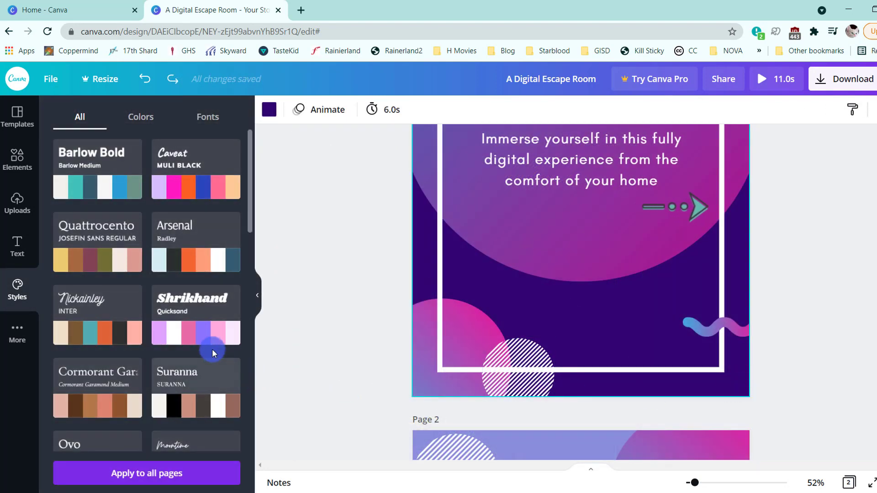
pyautogui.click(268, 110)
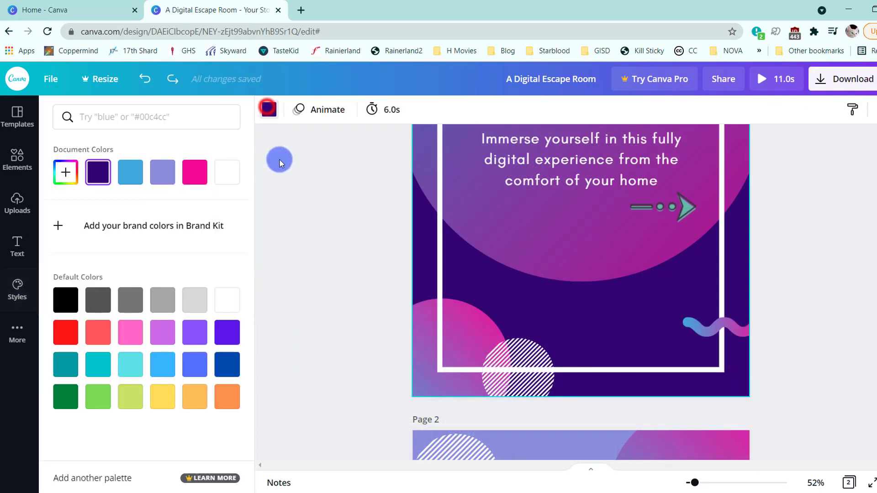
pyautogui.click(155, 181)
pyautogui.click(290, 297)
pyautogui.scroll(8, 461, 288)
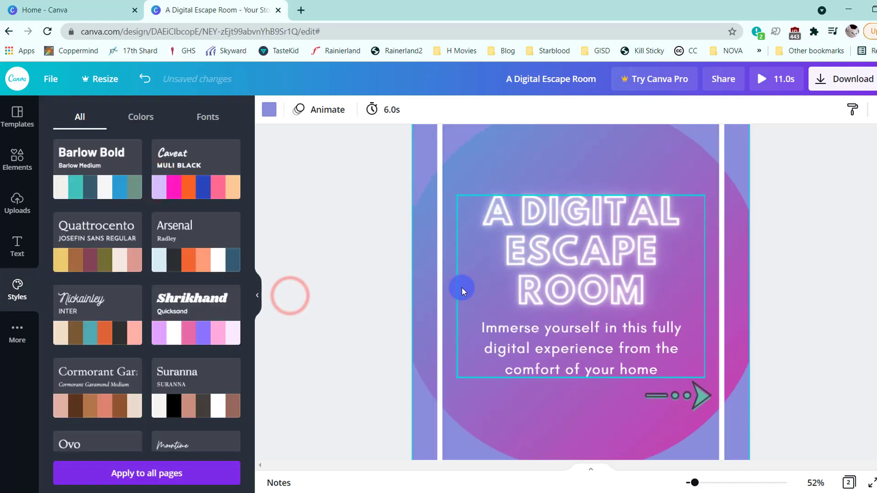
# - Change the light blue end of the large gradient circle above the Emergency Preparedness heading on page 2 to #3E40DD
pyautogui.scroll(-15, 461, 287)
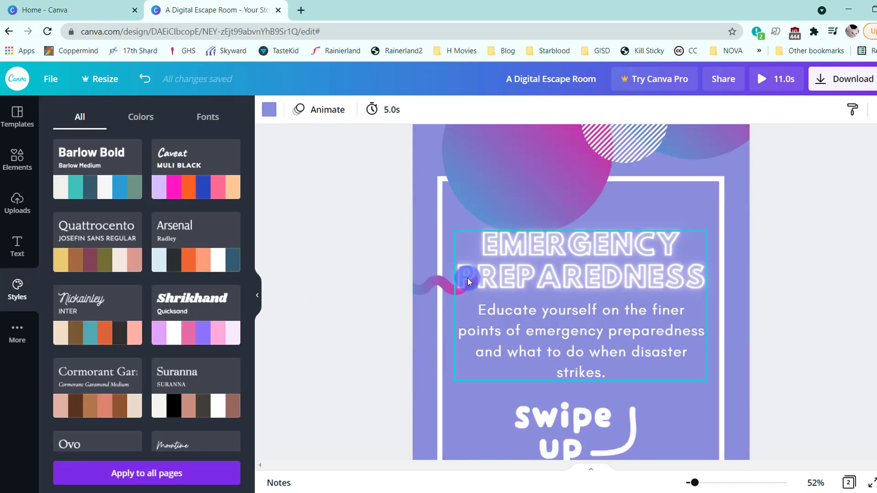
pyautogui.scroll(3, 467, 280)
pyautogui.scroll(-9, 467, 277)
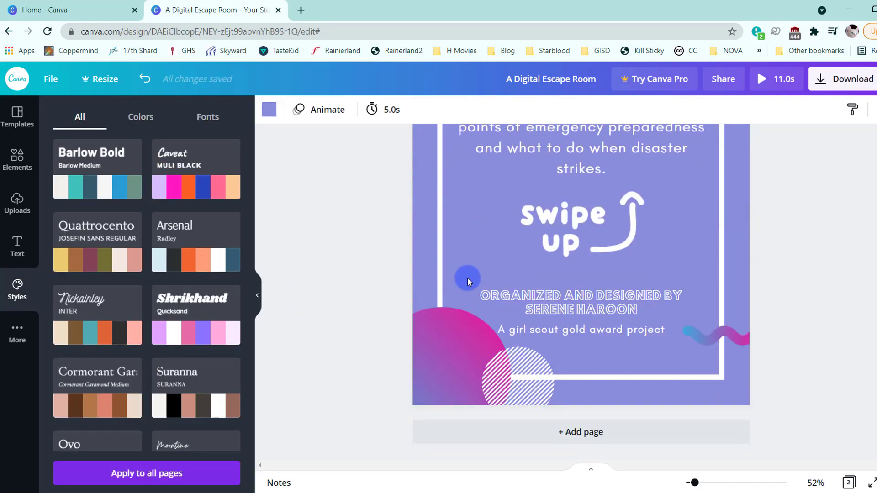
pyautogui.scroll(6, 505, 278)
pyautogui.scroll(3, 505, 277)
pyautogui.click(513, 214)
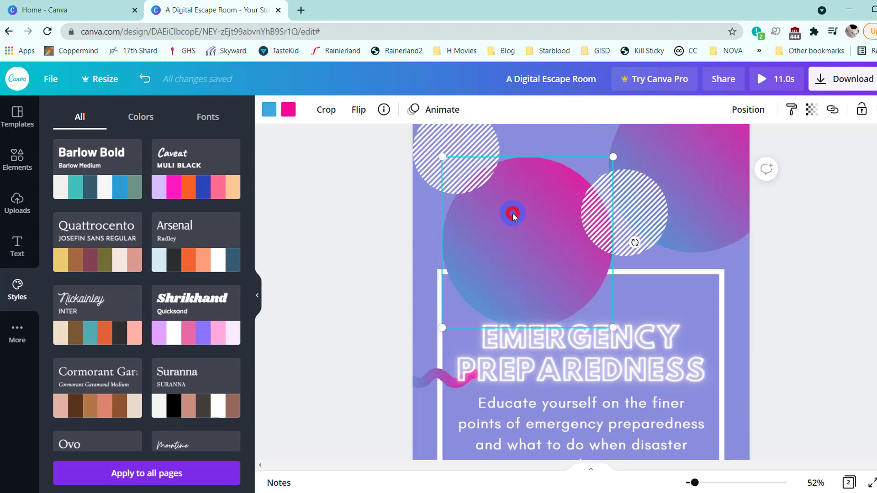
pyautogui.click(16, 132)
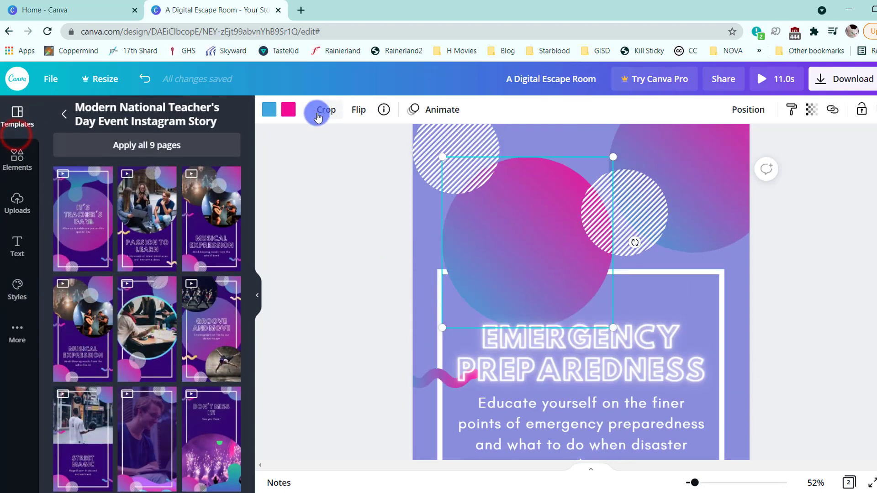
pyautogui.click(273, 112)
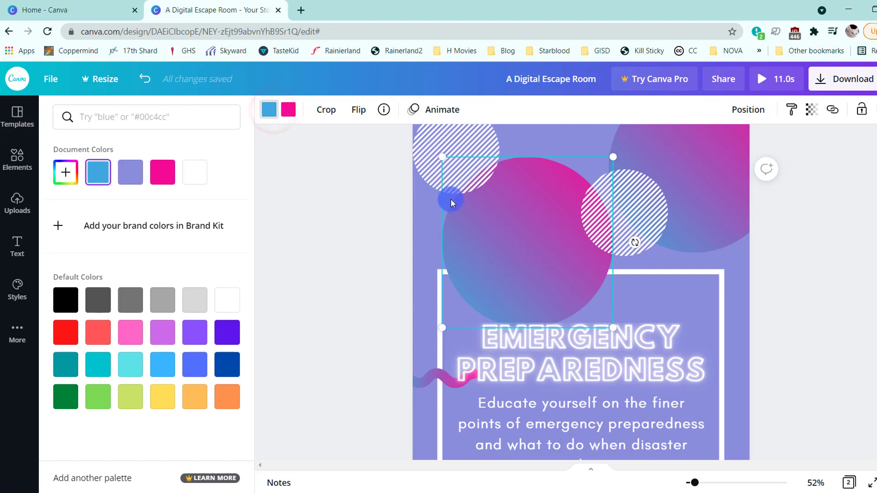
pyautogui.click(311, 260)
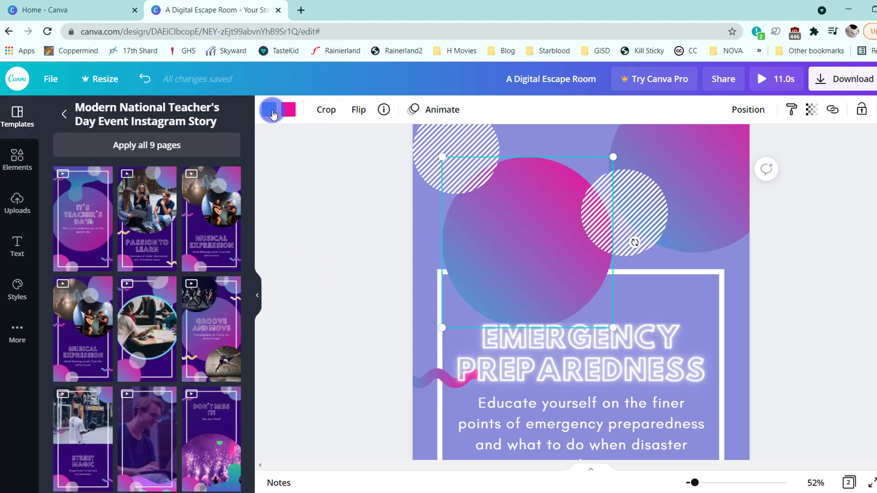
pyautogui.click(270, 112)
pyautogui.click(66, 173)
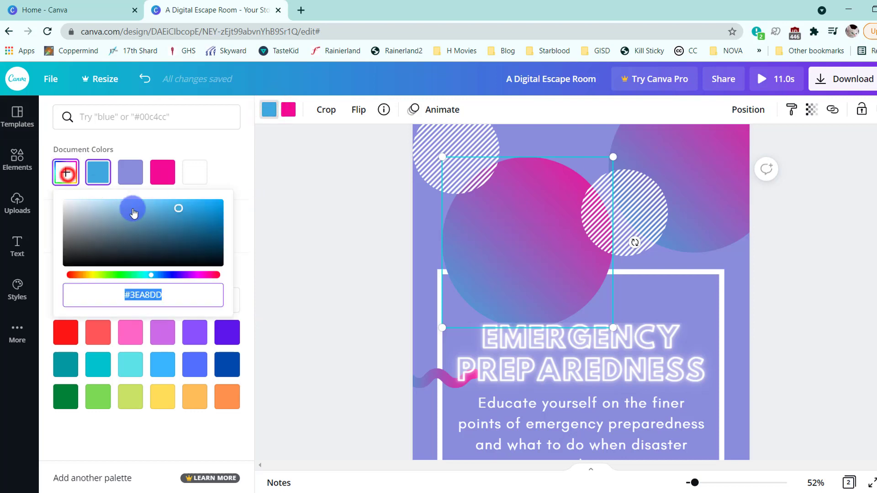
pyautogui.moveTo(154, 278)
pyautogui.mouseDown()
pyautogui.moveTo(183, 277)
pyautogui.moveTo(169, 279)
pyautogui.mouseUp()
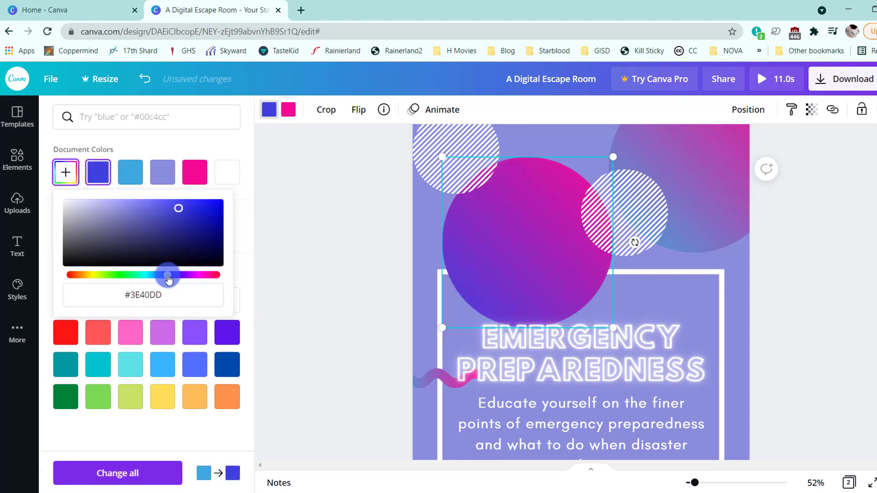
# - Change the pink end of that large circle's gradient to the red-pink #FF1D5A
pyautogui.click(291, 111)
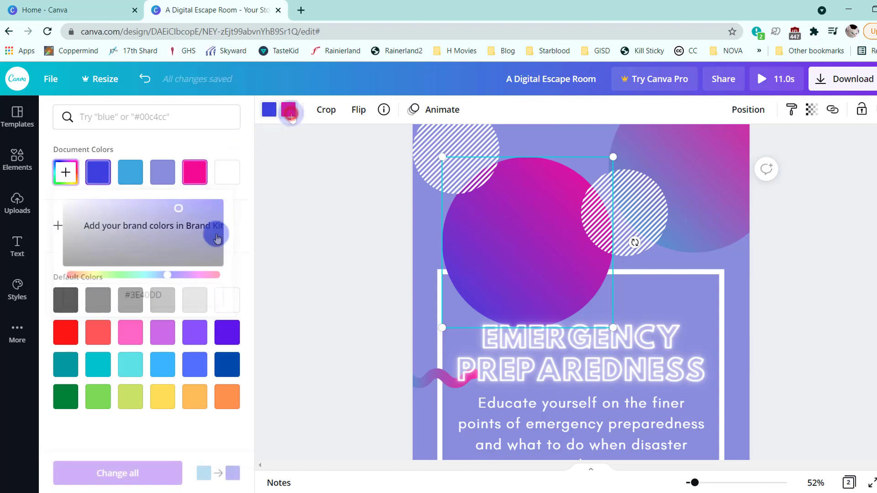
pyautogui.click(65, 172)
pyautogui.moveTo(137, 237); pyautogui.dragTo(205, 237)
pyautogui.moveTo(204, 275); pyautogui.dragTo(131, 277)
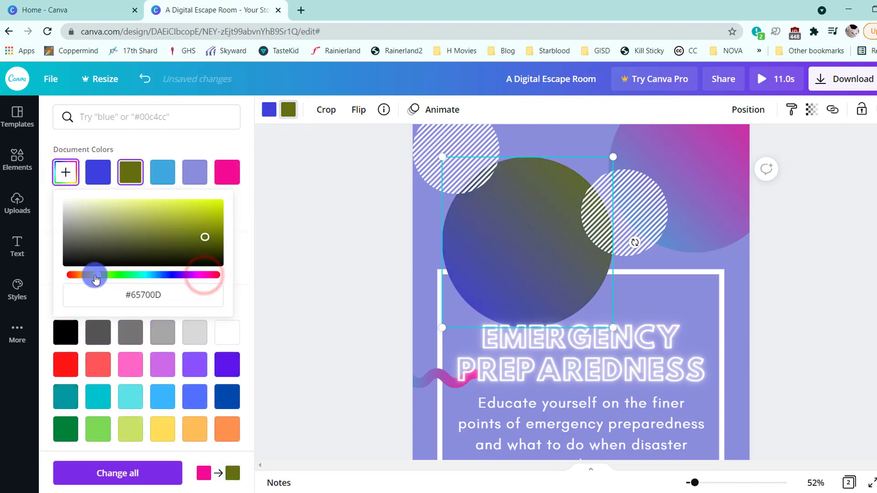
pyautogui.moveTo(151, 235); pyautogui.dragTo(115, 198)
pyautogui.moveTo(131, 274); pyautogui.dragTo(192, 275)
pyautogui.moveTo(155, 220); pyautogui.dragTo(205, 203)
pyautogui.moveTo(193, 275); pyautogui.dragTo(211, 277)
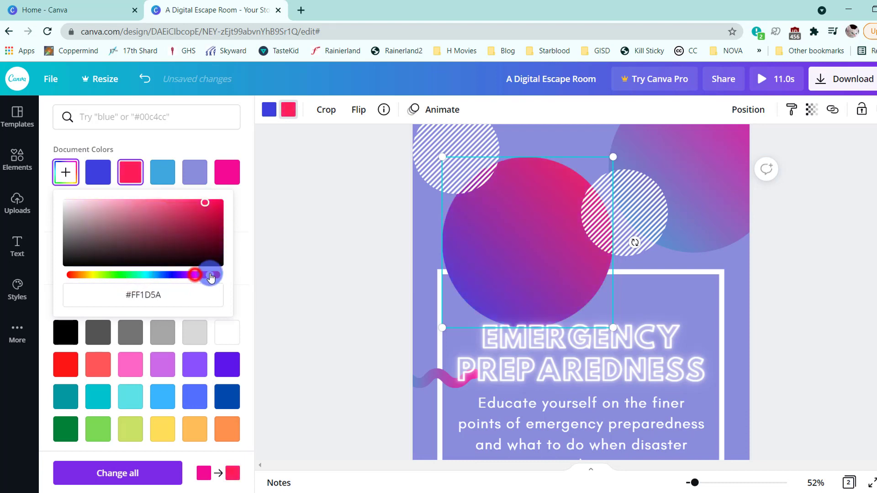
# - Recolour the gradient circle in page 2's upper-right corner with the red-pink #FF1D5A and the blue #3E40DD
pyautogui.click(714, 180)
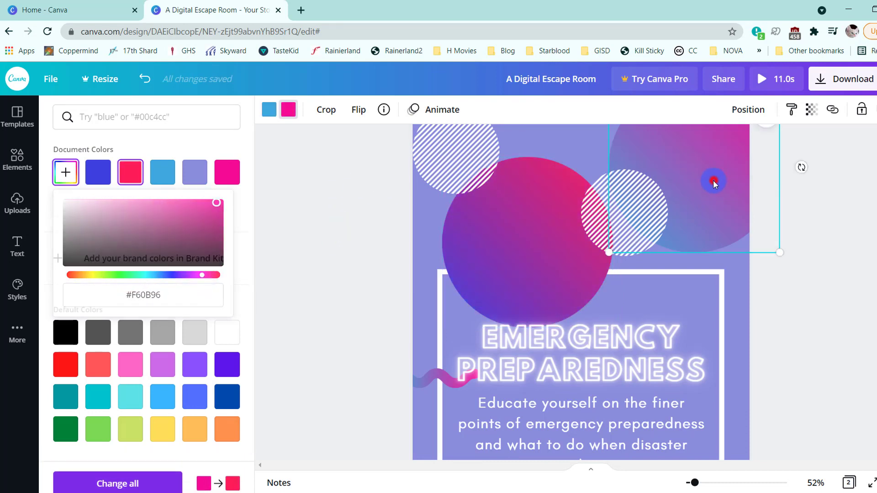
pyautogui.click(131, 173)
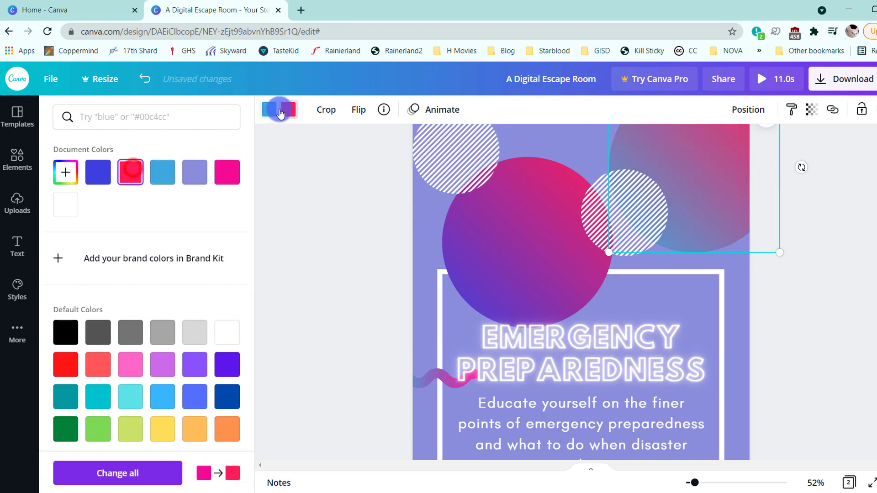
pyautogui.click(97, 172)
# - Recolour the gradient circle in page 2's lower-left corner with the blue #3E40DD and the red-pink #FF1D5A
pyautogui.scroll(-6, 323, 204)
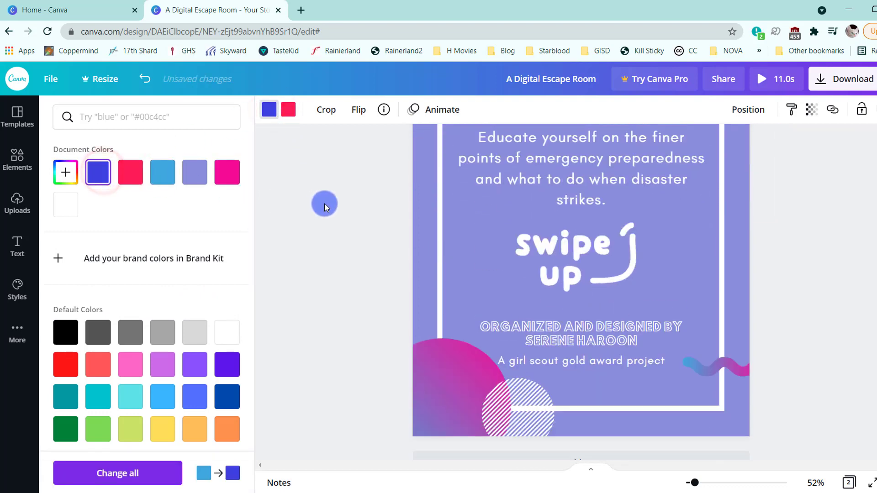
pyautogui.click(436, 373)
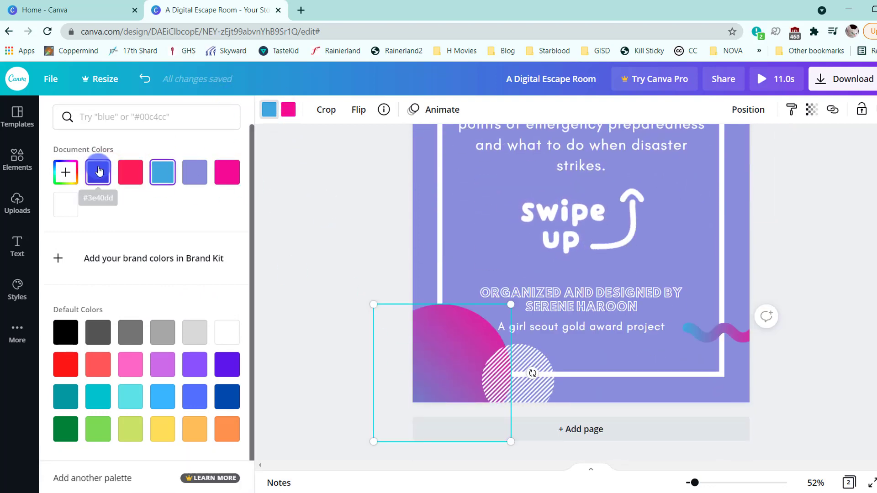
pyautogui.click(99, 172)
pyautogui.click(289, 110)
pyautogui.click(131, 172)
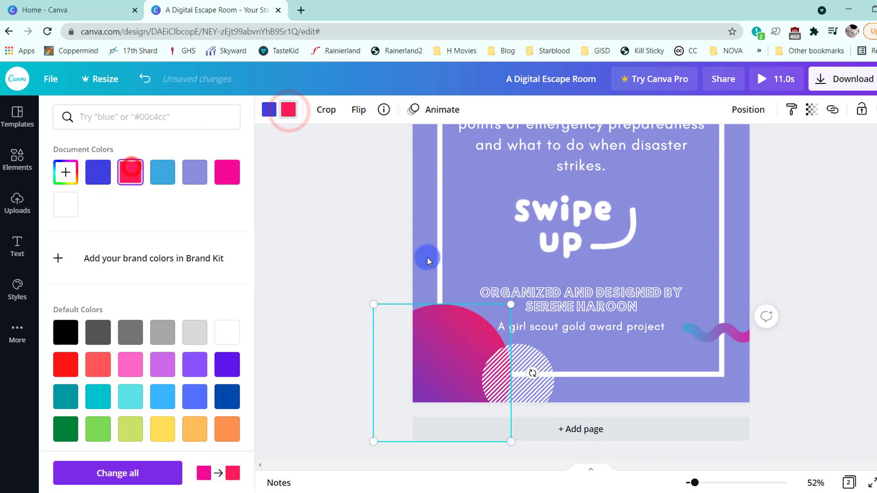
# - Recolour both wavy lines on page 2 with the blue #3E40DD and the red-pink #FF1D5A
pyautogui.click(741, 339)
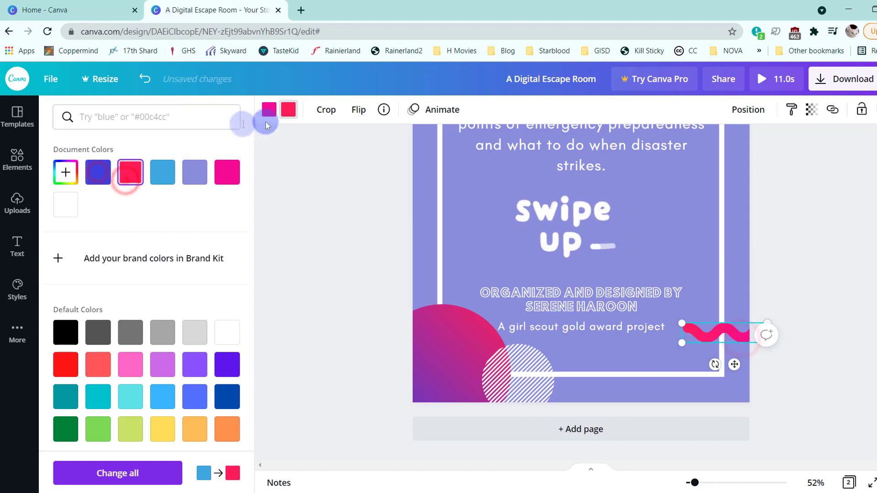
pyautogui.click(270, 111)
pyautogui.click(99, 173)
pyautogui.scroll(5, 519, 255)
pyautogui.click(436, 381)
pyautogui.click(107, 179)
pyautogui.click(294, 115)
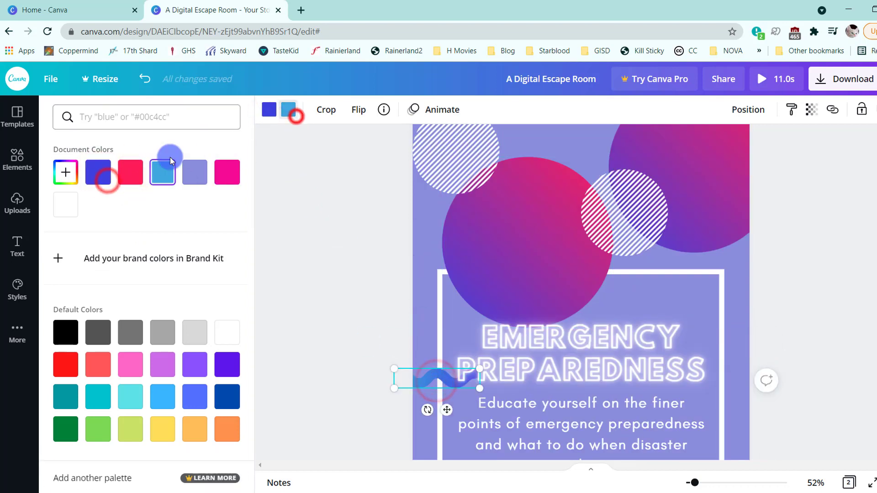
pyautogui.click(131, 170)
# - Recolour the gradient circle in page 1's upper-right corner with the same blue #3E40DD and red-pink
pyautogui.scroll(-5, 468, 296)
pyautogui.scroll(15, 538, 297)
pyautogui.click(716, 189)
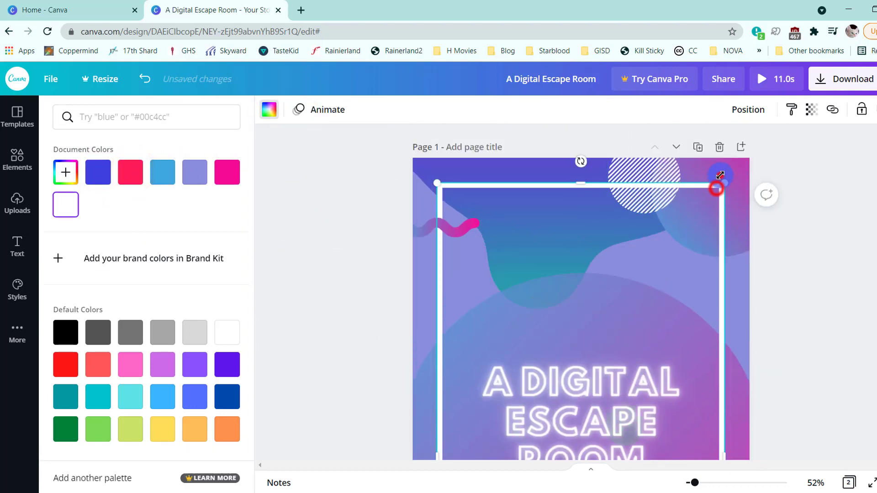
pyautogui.click(720, 175)
pyautogui.click(97, 172)
# - Recolour the upper wavy line on page 1 with the blue #3E40DD and the red-pink #FF1D5A
pyautogui.click(431, 225)
pyautogui.click(98, 172)
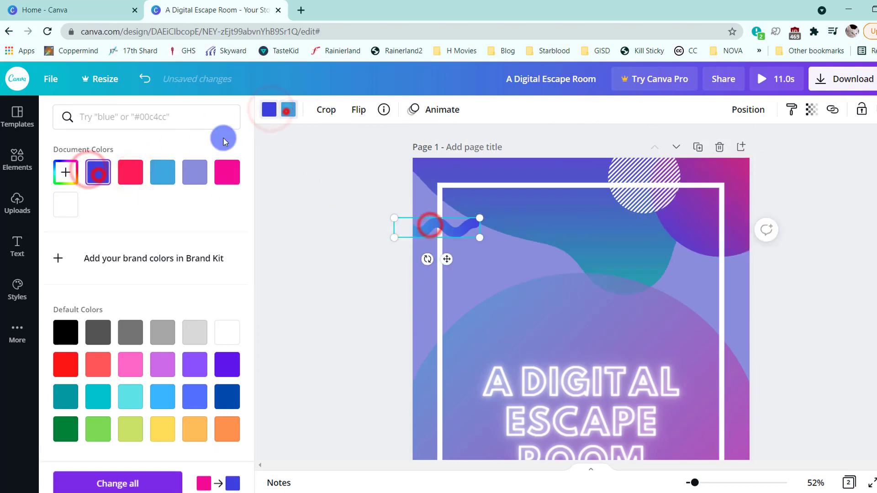
pyautogui.click(131, 173)
# - Recolour the large circle behind the "A Digital Escape Room" title with the red-pink #FF1D5A and the blue #3E40DD
pyautogui.scroll(-4, 407, 196)
pyautogui.click(426, 217)
pyautogui.click(289, 111)
pyautogui.click(137, 172)
pyautogui.click(270, 108)
pyautogui.click(97, 169)
# - Recolour page 1's lower-left gradient circle with #3E40DD and #FF1D5A, and open the colours of its lower wavy line
pyautogui.scroll(-4, 431, 342)
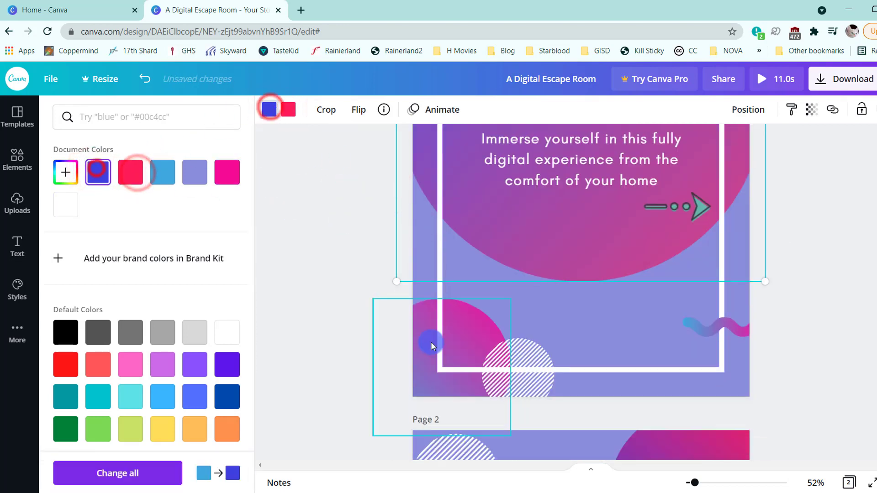
pyautogui.click(431, 345)
pyautogui.click(269, 110)
pyautogui.click(103, 170)
pyautogui.click(291, 111)
pyautogui.click(123, 175)
pyautogui.click(706, 323)
pyautogui.click(289, 111)
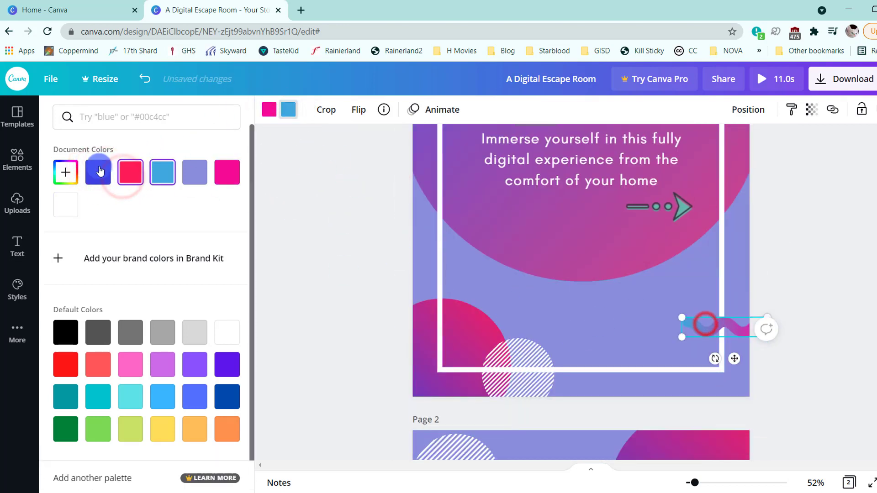
# - Change the striped circle at the top of page 1 to black #000000
pyautogui.scroll(8, 440, 239)
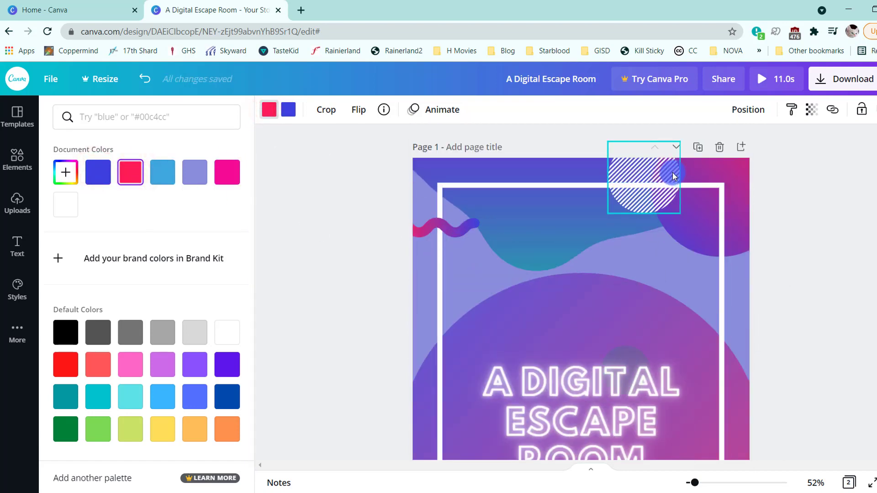
pyautogui.click(72, 175)
pyautogui.moveTo(77, 224); pyautogui.dragTo(36, 318)
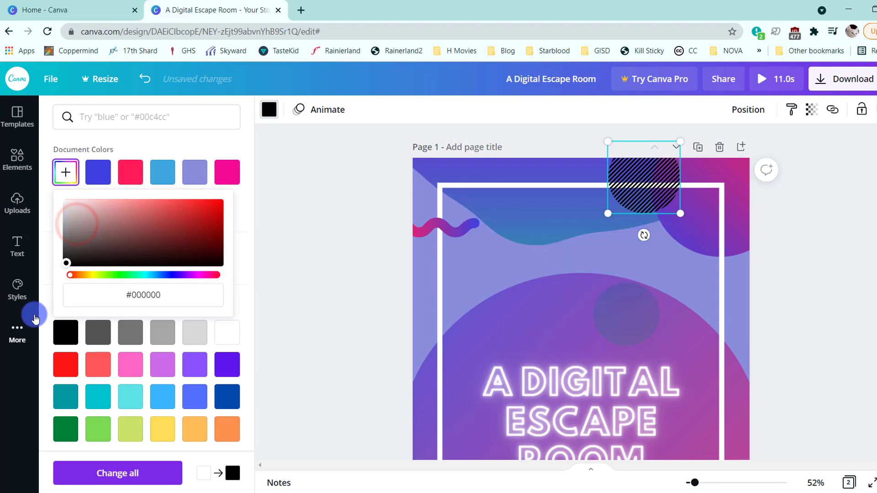
# - Change the striped circle near the lower edge of page 1 to black #000000
pyautogui.scroll(-8, 336, 274)
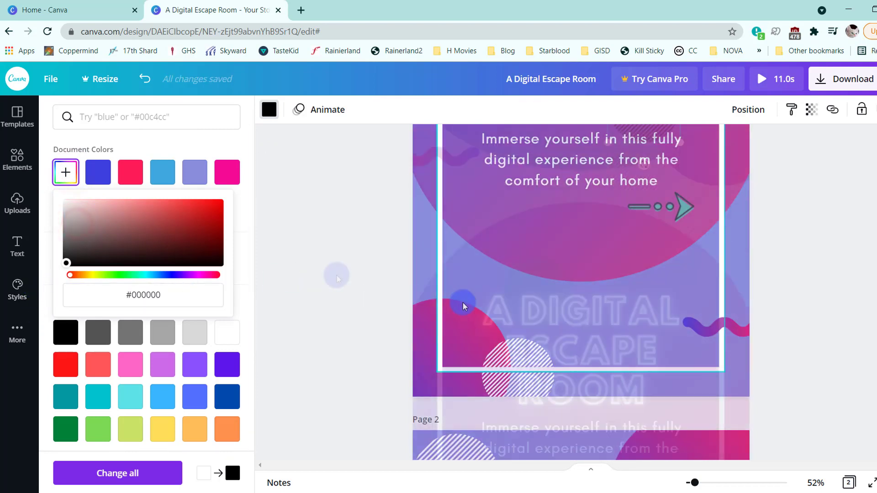
pyautogui.click(525, 351)
pyautogui.click(68, 170)
pyautogui.moveTo(95, 215); pyautogui.dragTo(39, 278)
# - Change the two striped circles in the upper part of page 2 to black
pyautogui.scroll(-5, 457, 227)
pyautogui.click(456, 227)
pyautogui.click(69, 177)
pyautogui.moveTo(69, 208); pyautogui.dragTo(59, 286)
pyautogui.click(631, 303)
pyautogui.click(66, 172)
# - Change the rectangular frame around page 2's "Emergency Preparedness" text from white to black
pyautogui.scroll(-4, 417, 283)
pyautogui.click(720, 184)
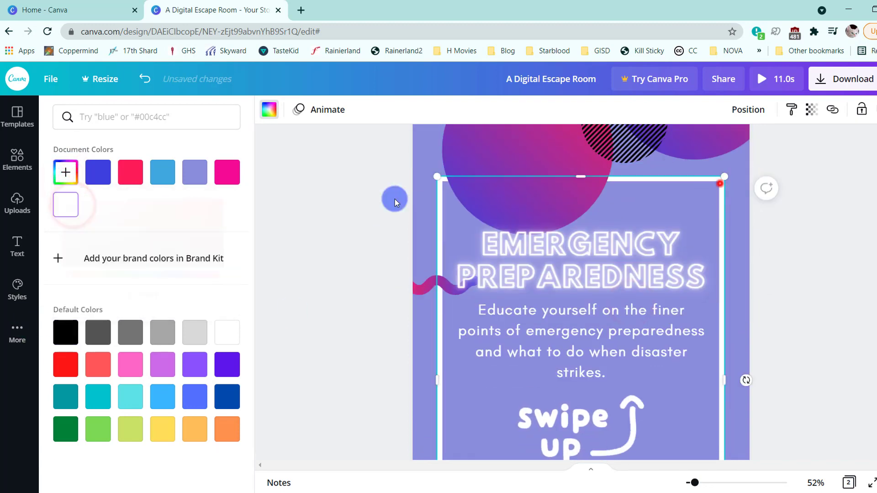
pyautogui.click(67, 171)
pyautogui.moveTo(67, 205); pyautogui.dragTo(60, 283)
# - Change the striped circle at the lower edge of page 2 to black
pyautogui.scroll(-4, 560, 284)
pyautogui.click(525, 368)
pyautogui.click(508, 356)
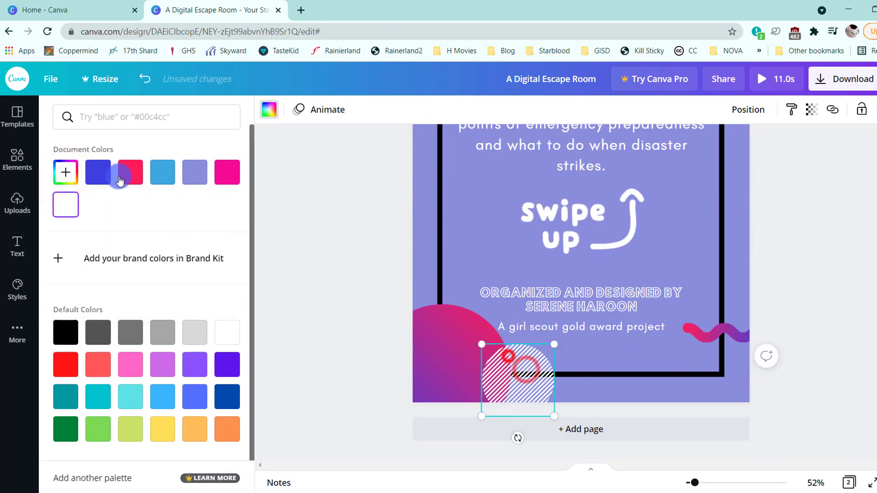
pyautogui.click(59, 171)
pyautogui.click(61, 207)
pyautogui.moveTo(65, 207); pyautogui.dragTo(66, 262)
# - Recolour the rectangular frame on page 1 black and deselect it
pyautogui.scroll(10, 507, 306)
pyautogui.click(440, 250)
pyautogui.click(64, 170)
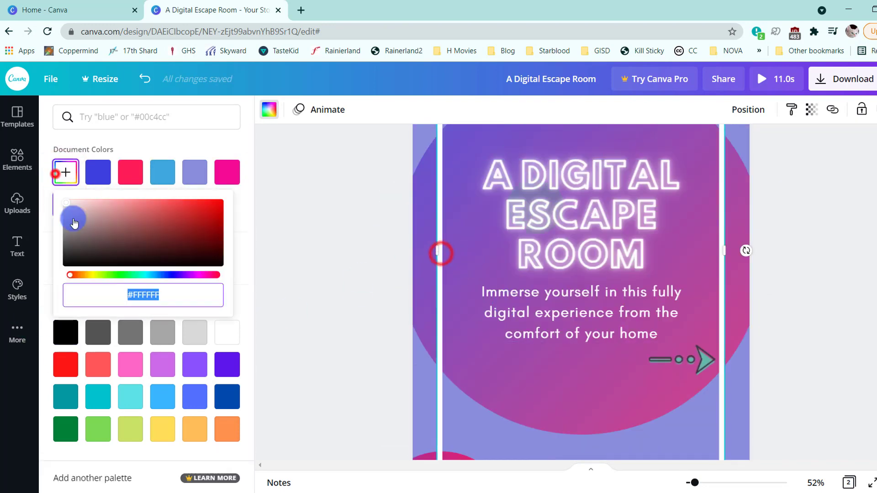
pyautogui.moveTo(67, 205); pyautogui.dragTo(66, 263)
pyautogui.click(317, 294)
# - Preview the design in full screen and return to the editor
pyautogui.scroll(-5, 502, 281)
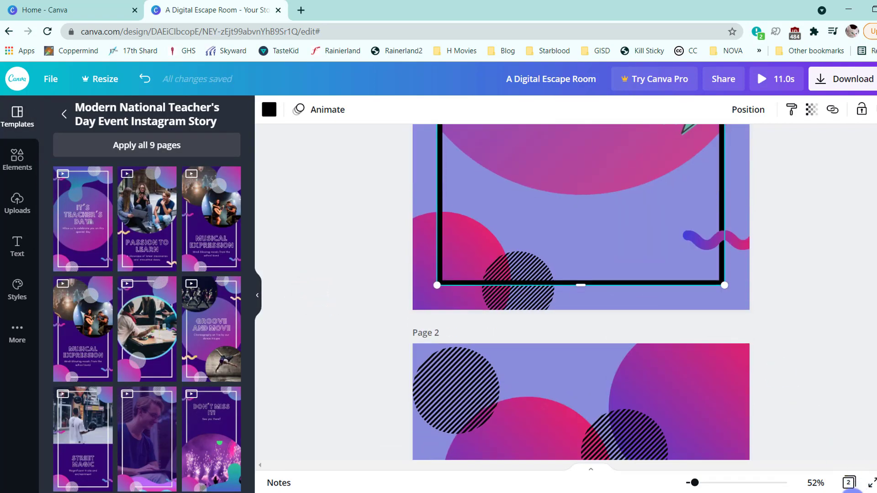
pyautogui.click(871, 482)
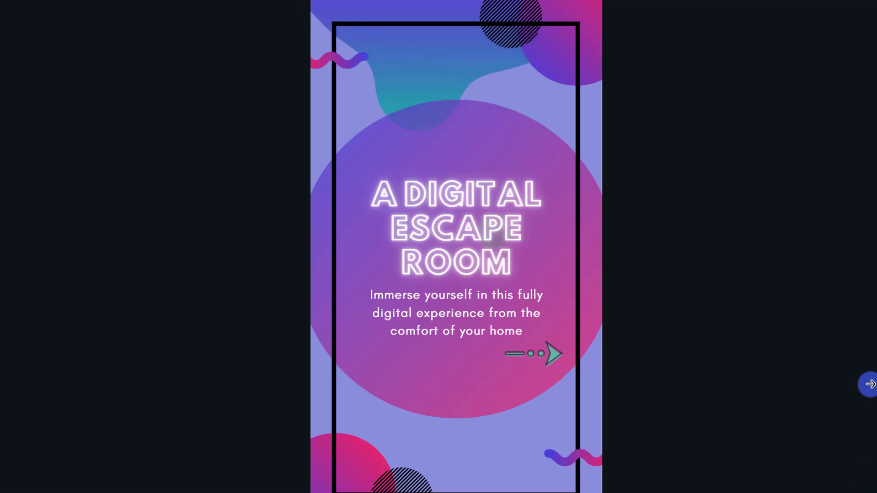
pyautogui.press('Escape')
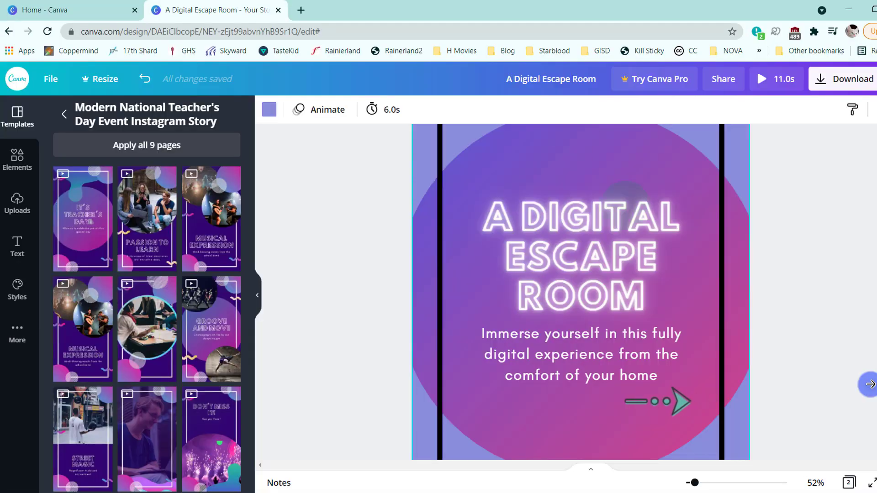
# - Open the combined font and colour styles and try the Barlow Bold and Caveat sets on page 1
pyautogui.click(16, 334)
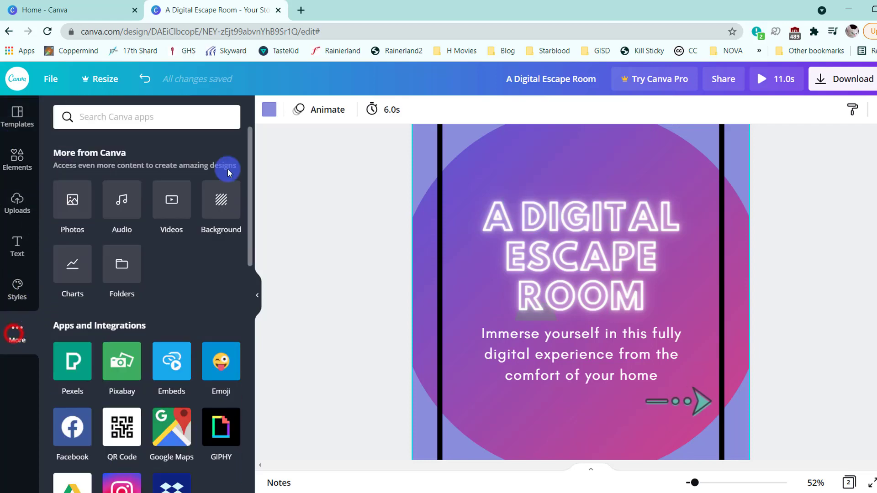
pyautogui.click(16, 300)
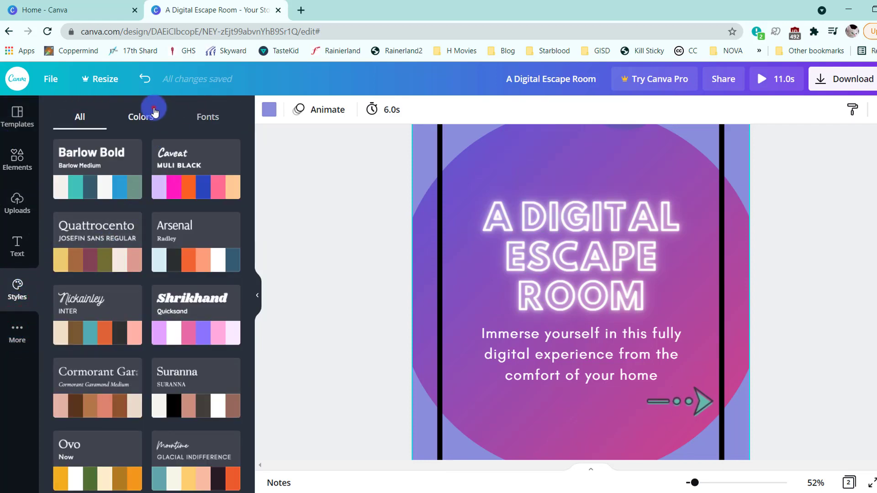
pyautogui.click(155, 111)
pyautogui.click(97, 118)
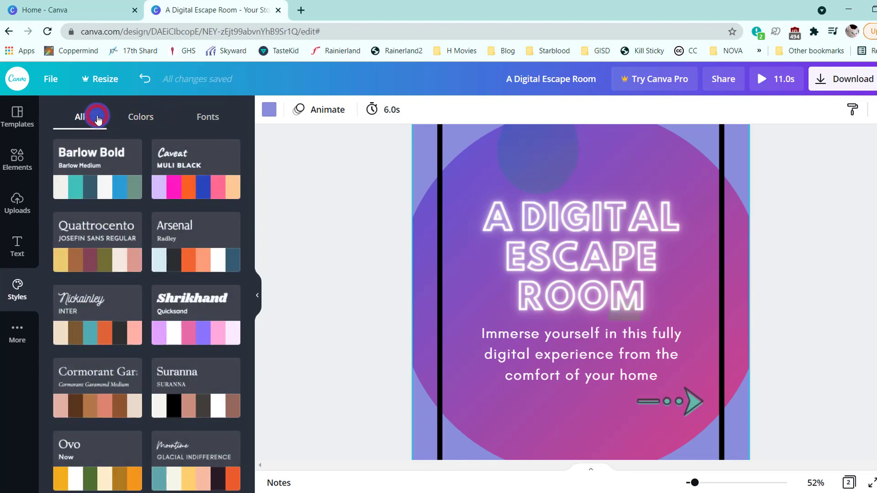
pyautogui.click(107, 182)
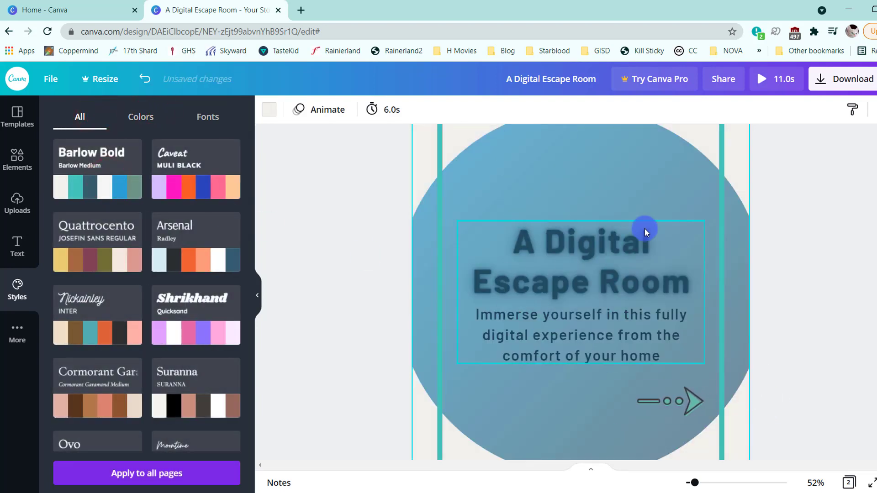
pyautogui.scroll(3, 645, 229)
pyautogui.click(201, 196)
pyautogui.scroll(-4, 542, 321)
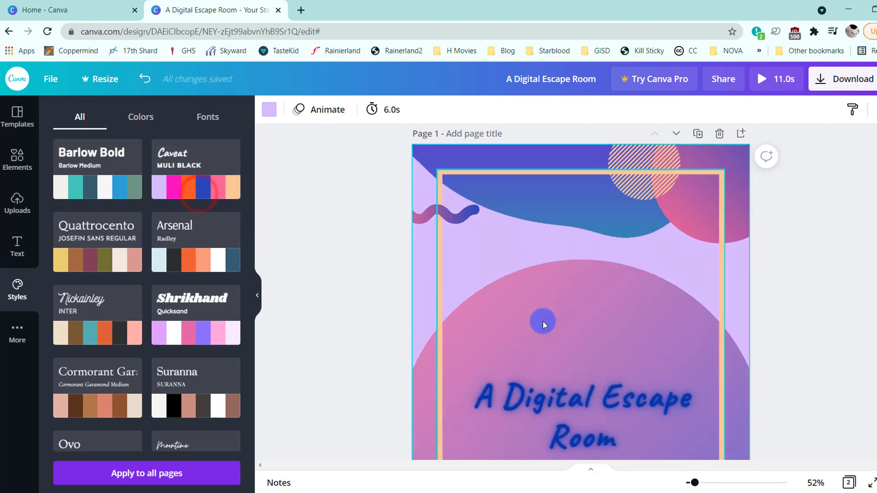
# - Try the Quattrocento, Arsenal, Nickainley, Shrikhand and Cormorant Garamond style sets on page 1
pyautogui.click(98, 235)
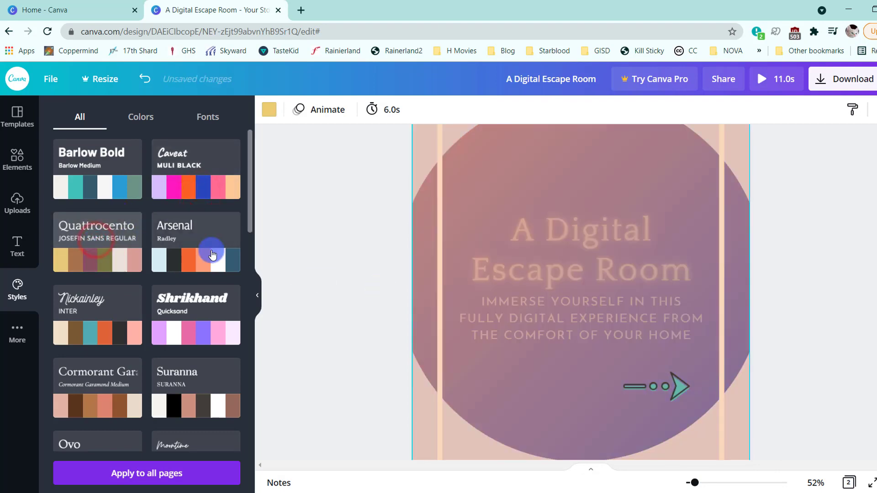
pyautogui.click(221, 256)
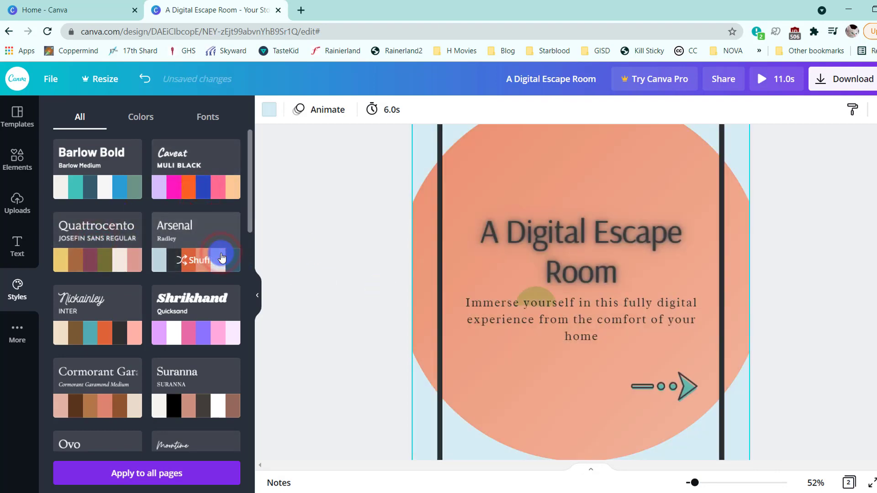
pyautogui.click(126, 305)
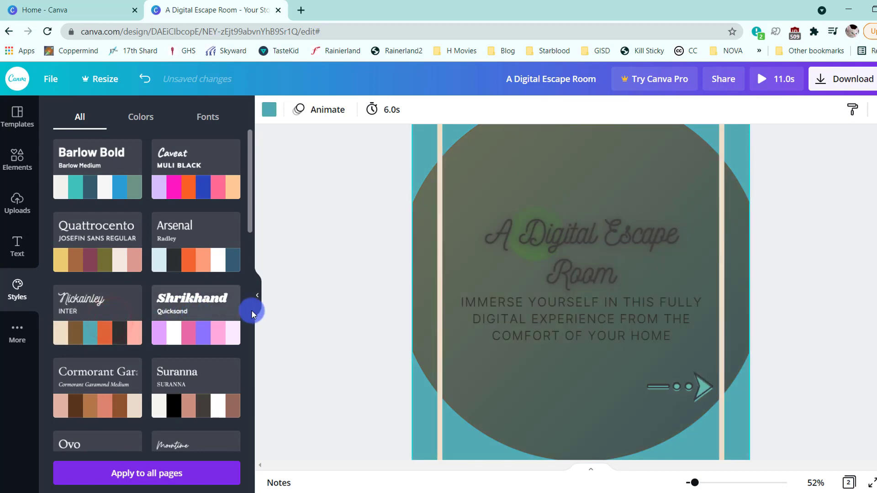
pyautogui.click(211, 314)
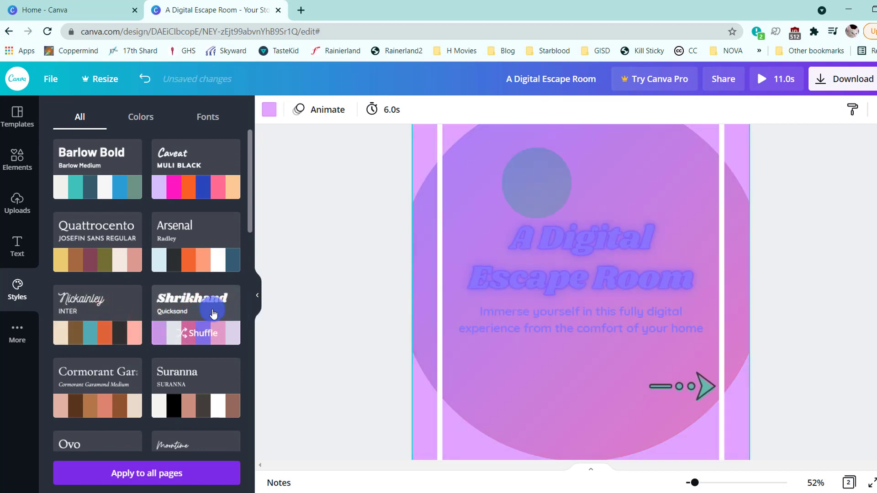
pyautogui.click(202, 345)
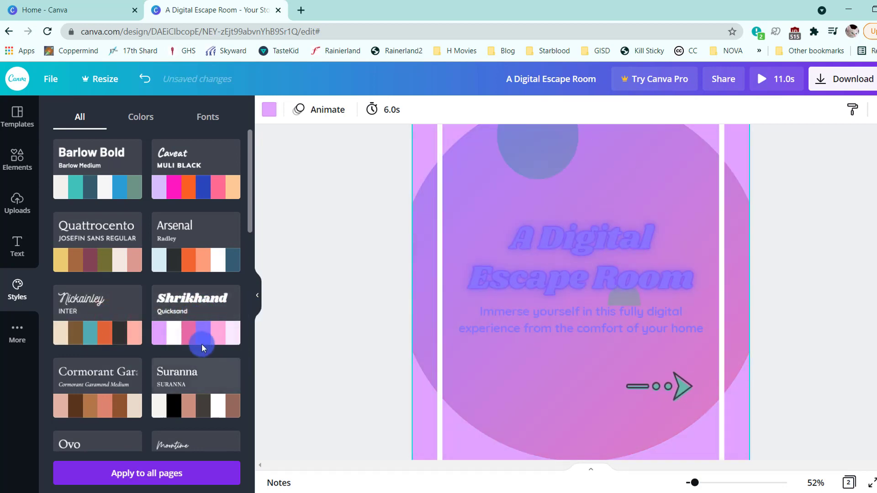
pyautogui.click(99, 398)
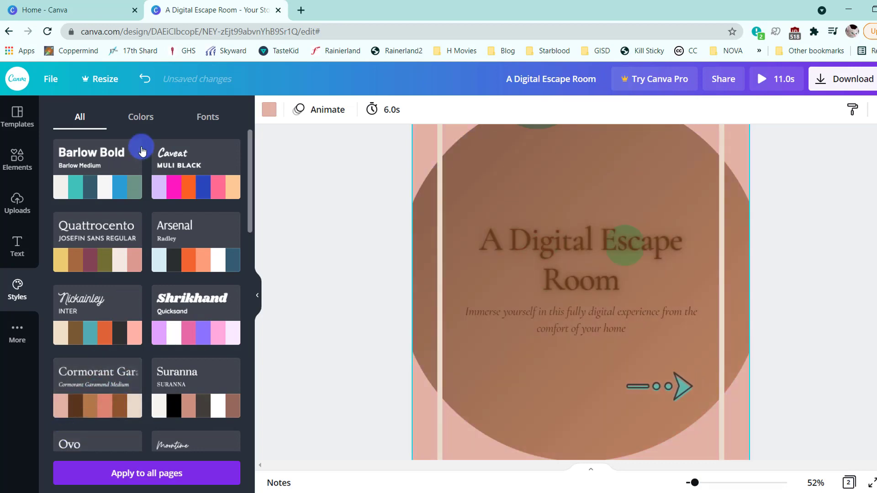
# - Undo all the style sets tried on page 1, back to its periwinkle design
pyautogui.click(149, 81)
pyautogui.click(149, 81)
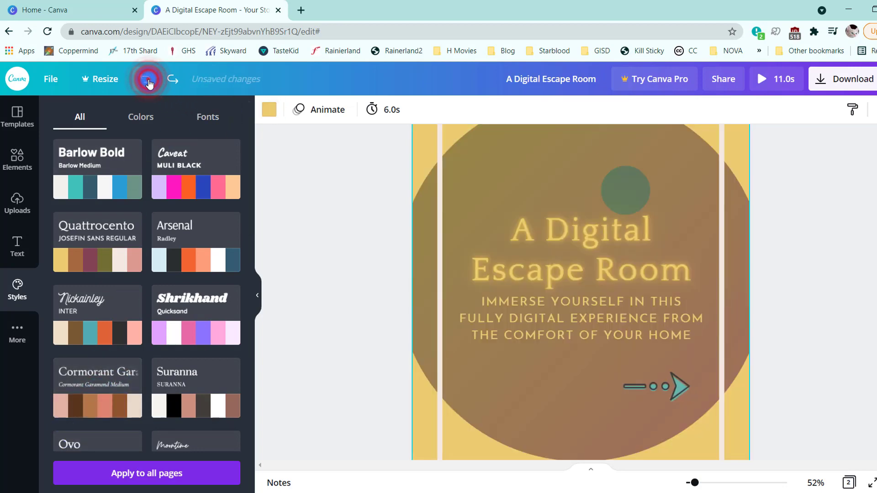
pyautogui.click(148, 81)
pyautogui.click(149, 81)
pyautogui.click(148, 81)
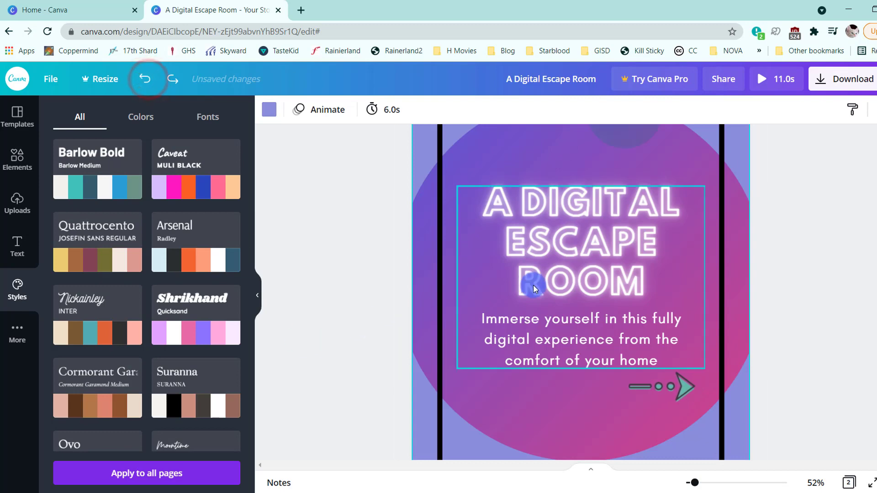
pyautogui.scroll(4, 533, 284)
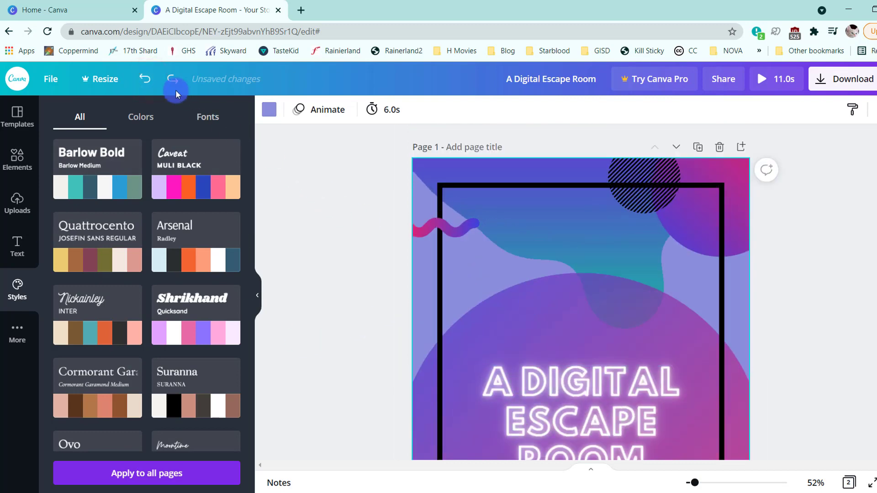
# - Open the colour-only palettes and try Atomic Sunsets on page 1
pyautogui.click(141, 116)
pyautogui.click(190, 178)
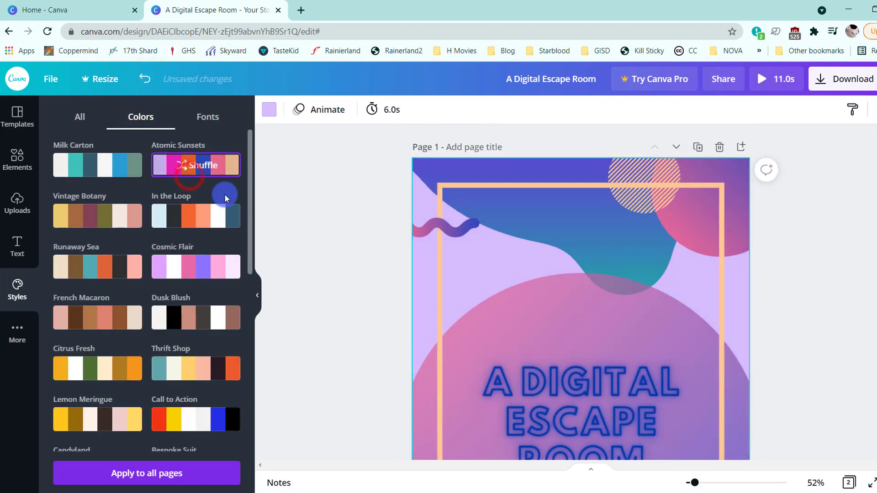
pyautogui.scroll(-3, 390, 260)
pyautogui.scroll(3, 390, 260)
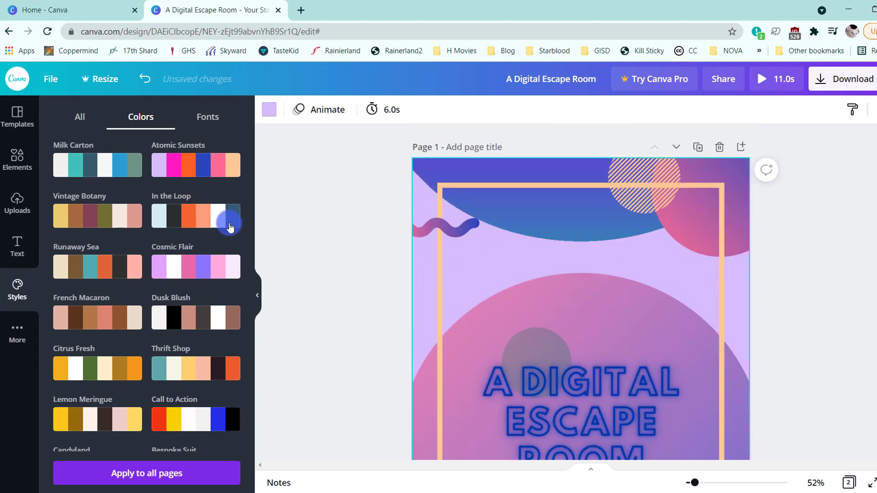
# - Try the Vintage Botany, In the Loop, Cosmic Flair and Runaway Sea colour palettes on page 1
pyautogui.click(70, 218)
pyautogui.scroll(-3, 389, 234)
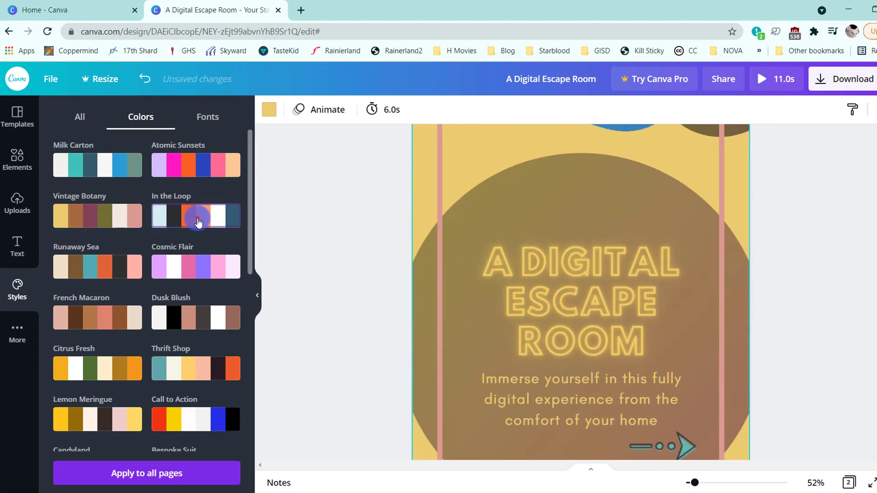
pyautogui.click(202, 215)
pyautogui.click(187, 269)
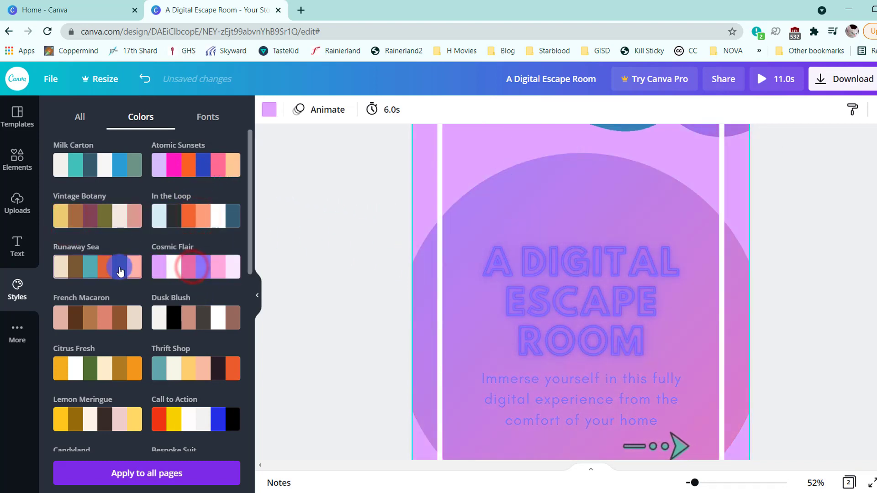
pyautogui.click(91, 267)
# - Apply the French Macaron colour palette to page 1, extend it to all pages, and review both pages
pyautogui.click(92, 322)
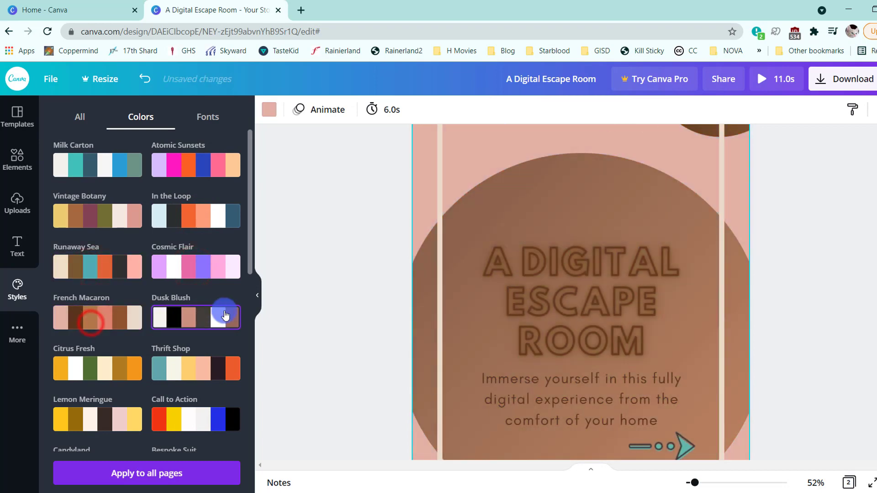
pyautogui.scroll(-8, 387, 302)
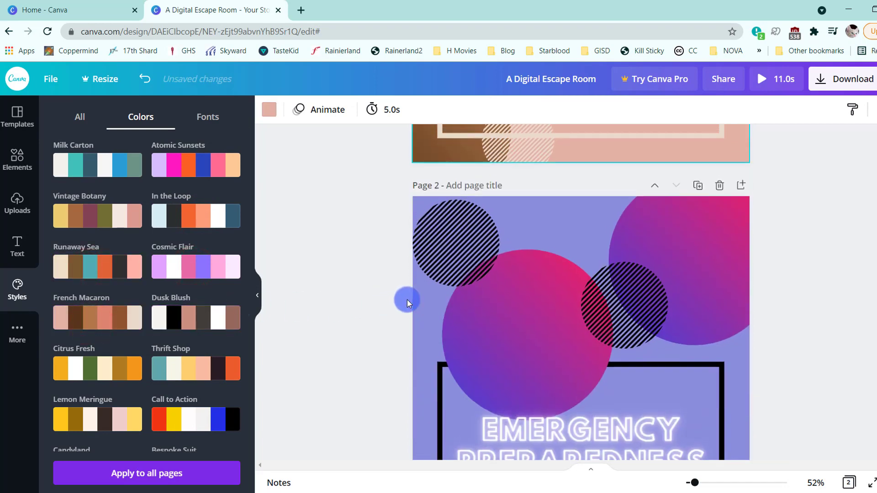
pyautogui.scroll(1, 407, 300)
pyautogui.click(205, 472)
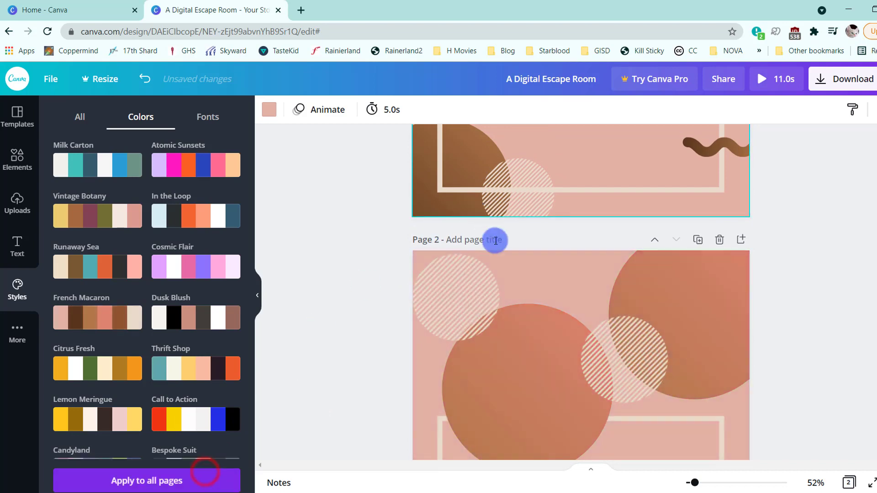
pyautogui.scroll(2, 514, 234)
pyautogui.scroll(5, 514, 235)
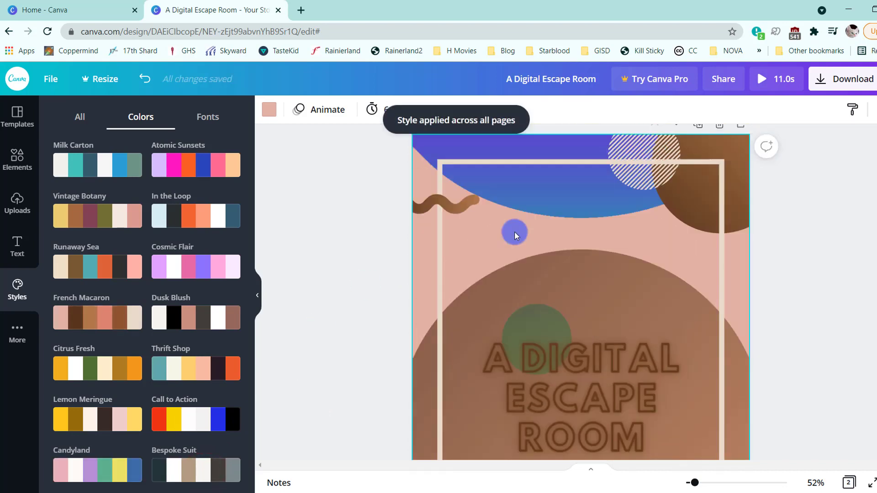
pyautogui.scroll(-2, 515, 231)
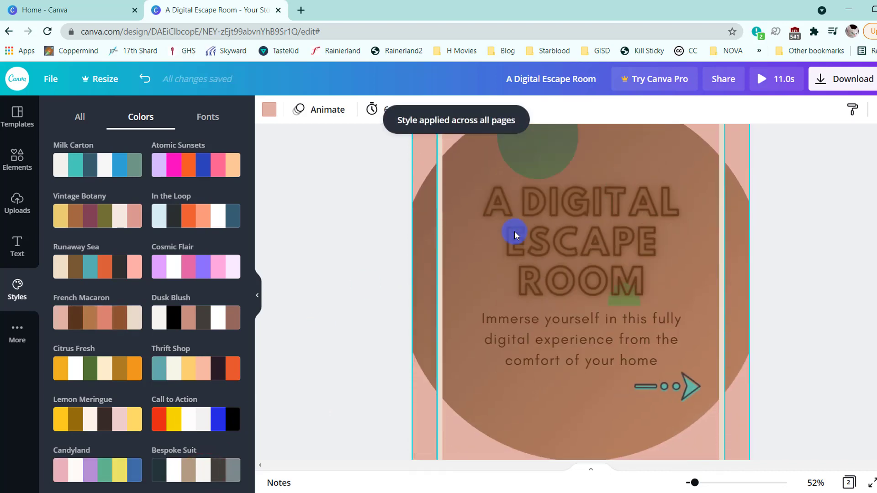
# - Try the Dusk Blush, Candyland, Retro Summer and Bohemian Terracotta colour palettes on page 1
pyautogui.click(205, 315)
pyautogui.scroll(-4, 204, 324)
pyautogui.click(85, 291)
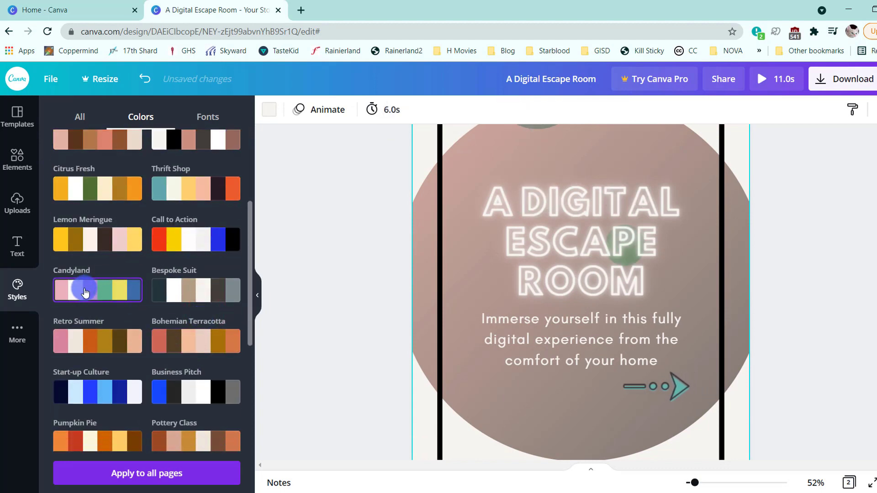
pyautogui.click(139, 337)
pyautogui.click(175, 341)
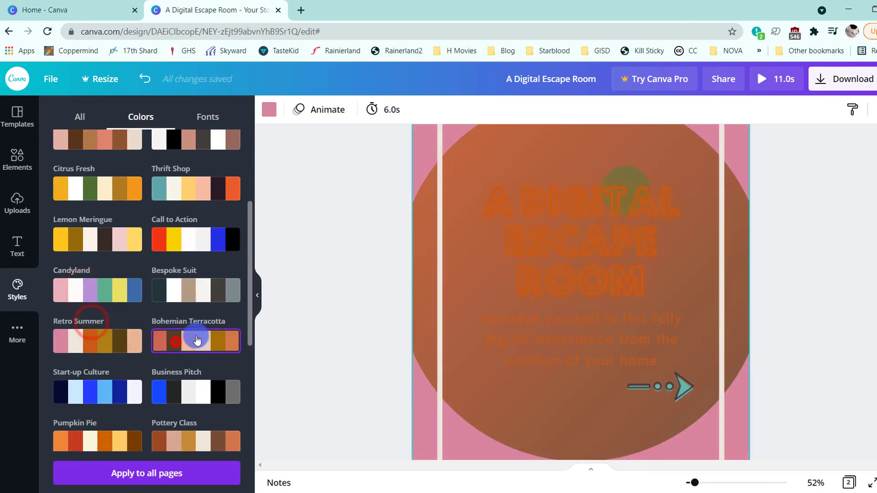
pyautogui.scroll(3, 341, 294)
# - Apply the Start-up Culture colour palette to page 1 and extend it to all pages
pyautogui.click(65, 378)
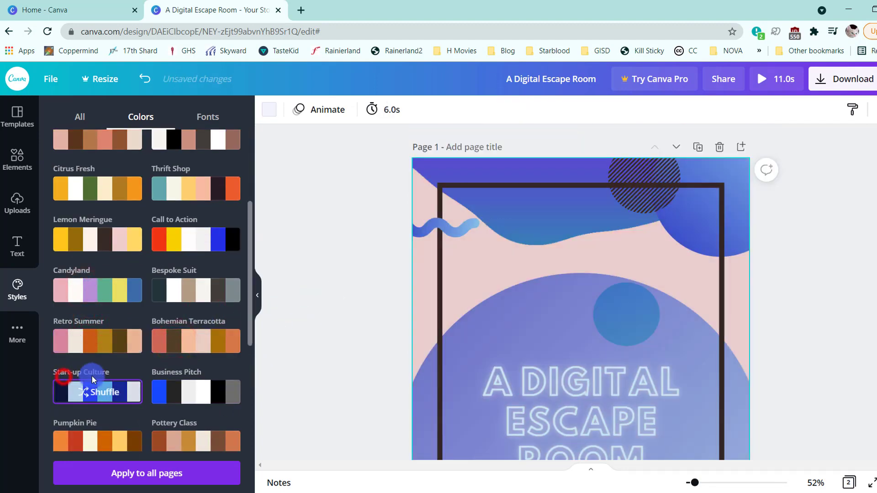
pyautogui.scroll(-3, 172, 322)
pyautogui.scroll(-5, 483, 274)
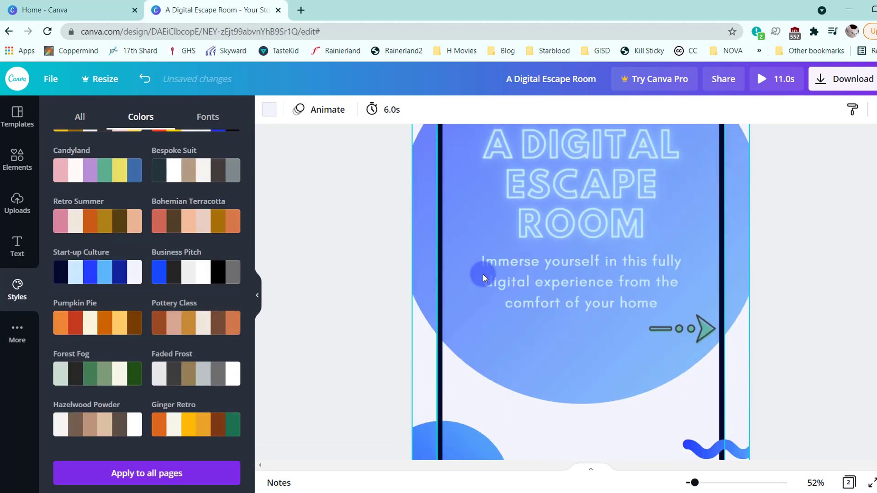
pyautogui.click(147, 474)
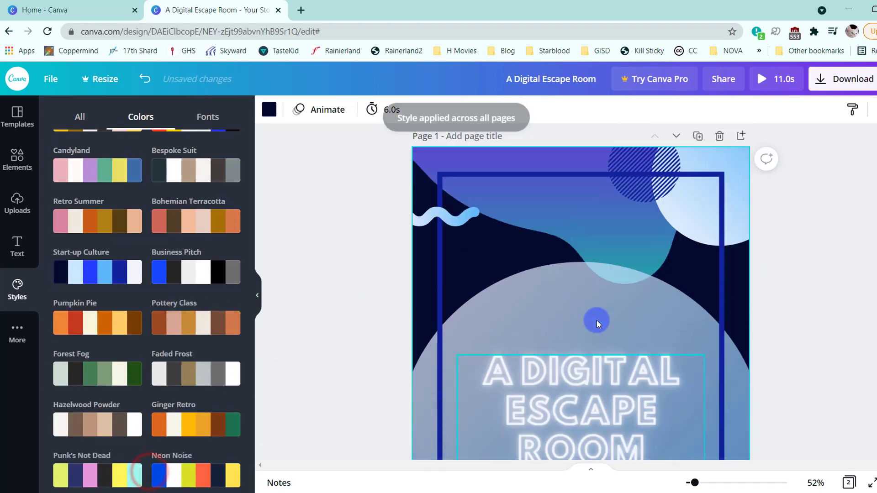
# - Try the Caveat, Quattrocento, Shrikhand and Suranna font pairings on page 1
pyautogui.scroll(-6, 597, 320)
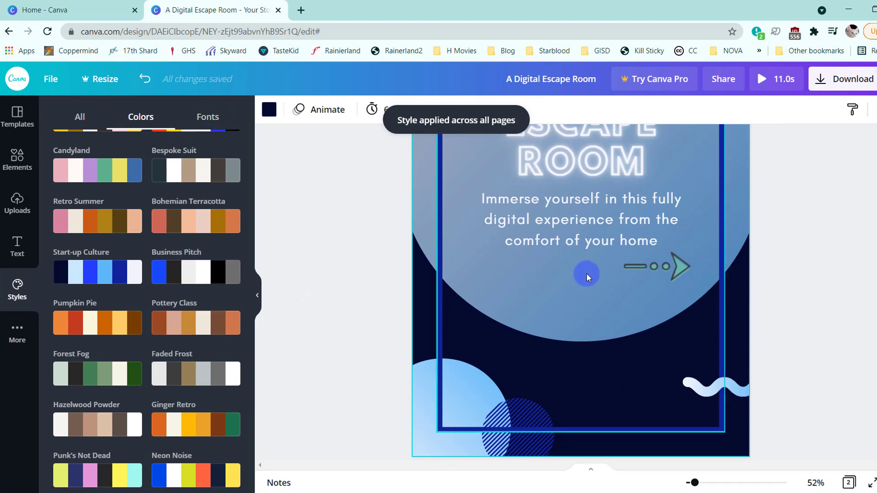
pyautogui.scroll(6, 586, 275)
pyautogui.click(210, 115)
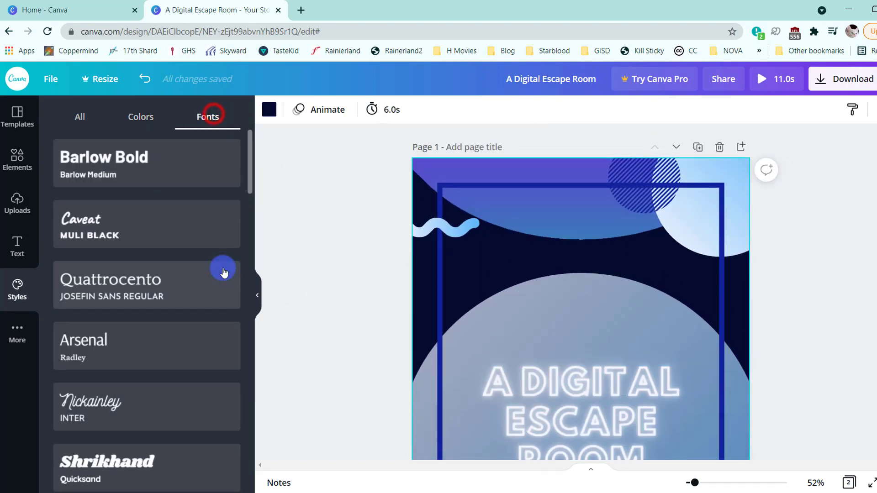
pyautogui.click(105, 227)
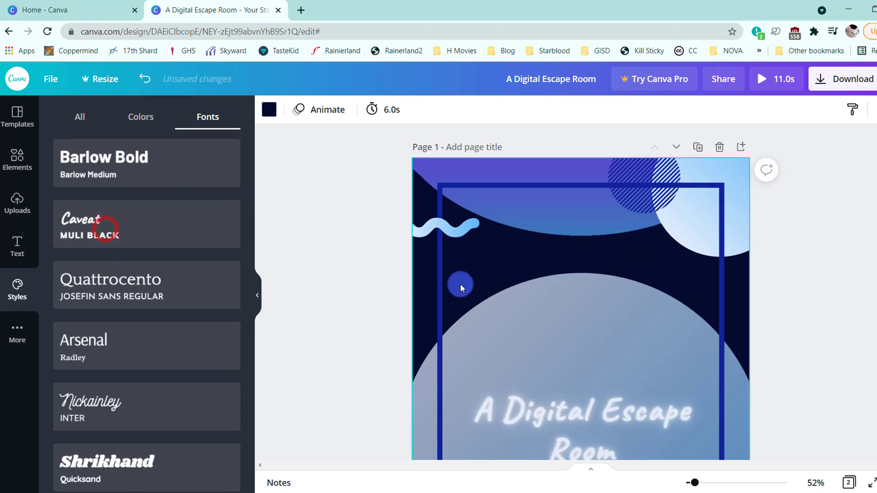
pyautogui.scroll(-5, 460, 284)
pyautogui.click(183, 269)
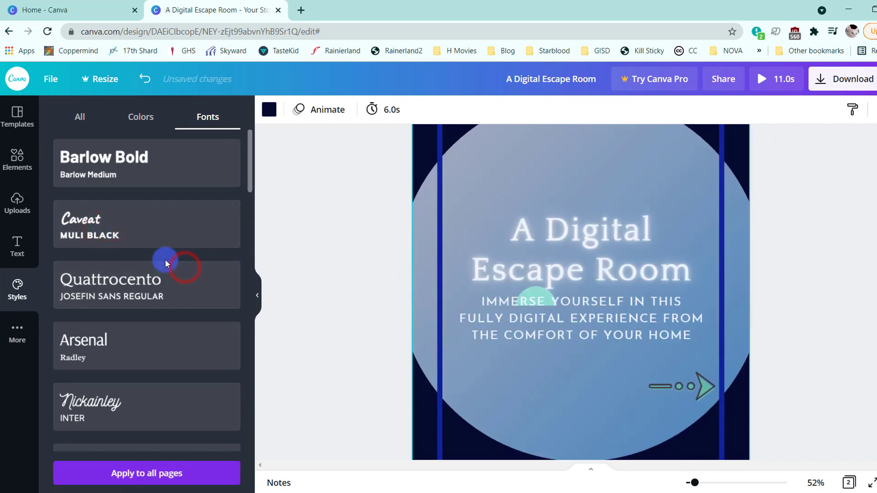
pyautogui.scroll(-4, 157, 283)
pyautogui.click(137, 342)
pyautogui.scroll(-4, 190, 247)
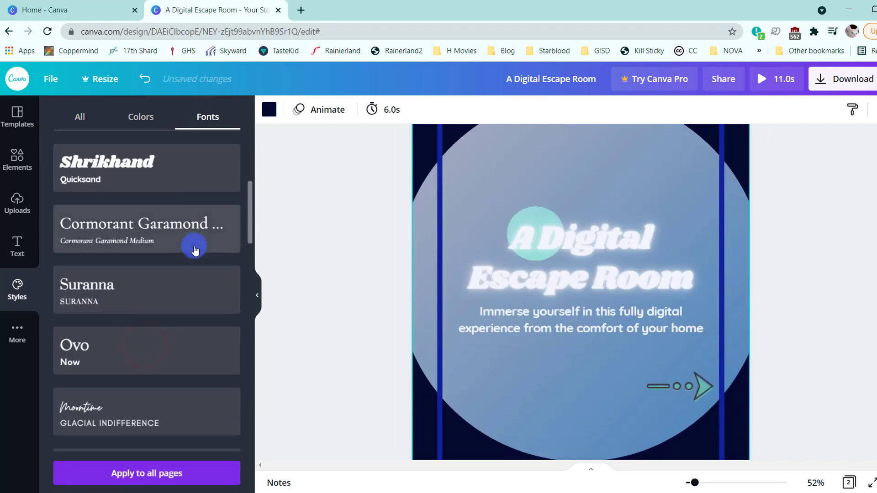
pyautogui.scroll(-1, 183, 242)
pyautogui.click(160, 228)
pyautogui.scroll(-2, 168, 242)
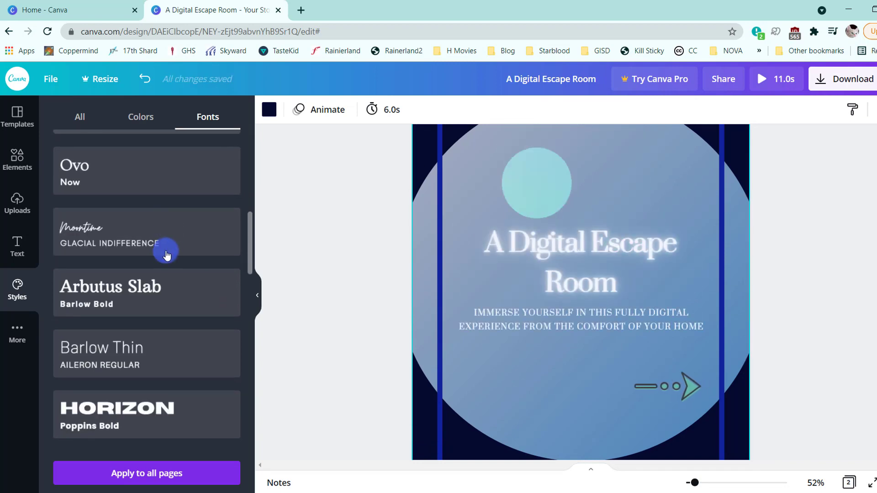
# - Try the Horizon, Anton and Chunk Five font pairings on page 1
pyautogui.click(156, 411)
pyautogui.scroll(-5, 195, 258)
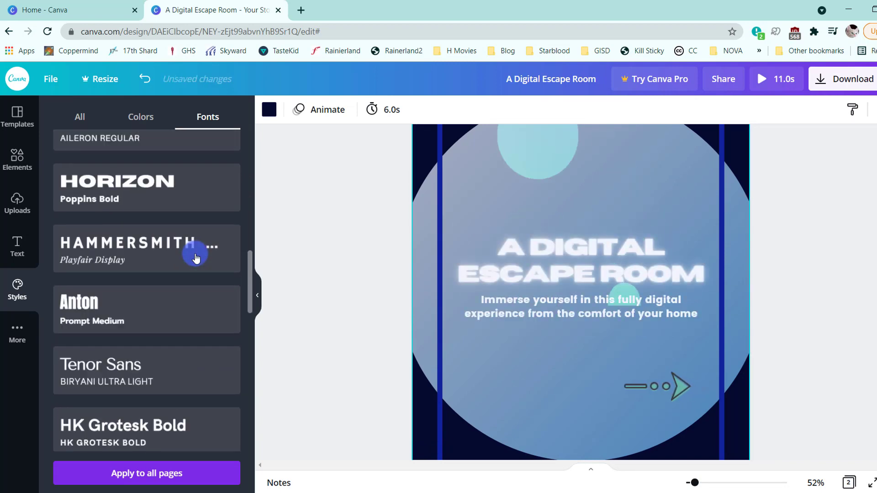
pyautogui.click(192, 276)
pyautogui.scroll(-2, 196, 261)
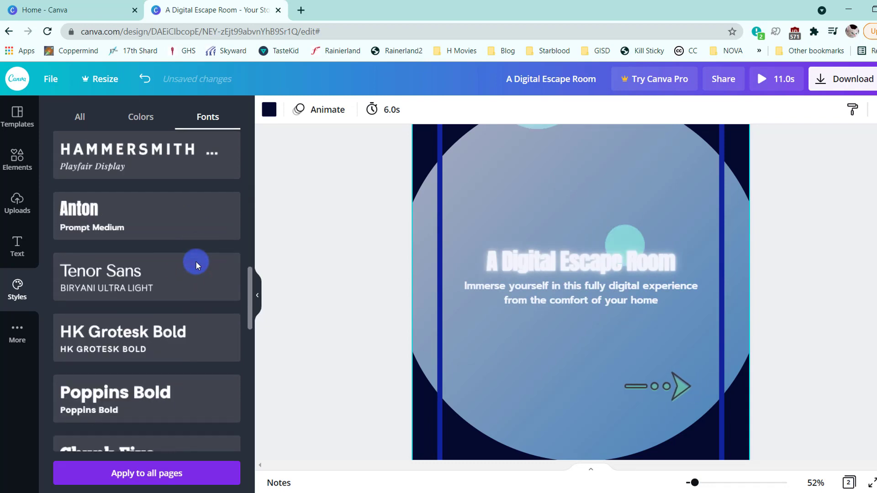
pyautogui.scroll(-2, 195, 262)
pyautogui.click(174, 368)
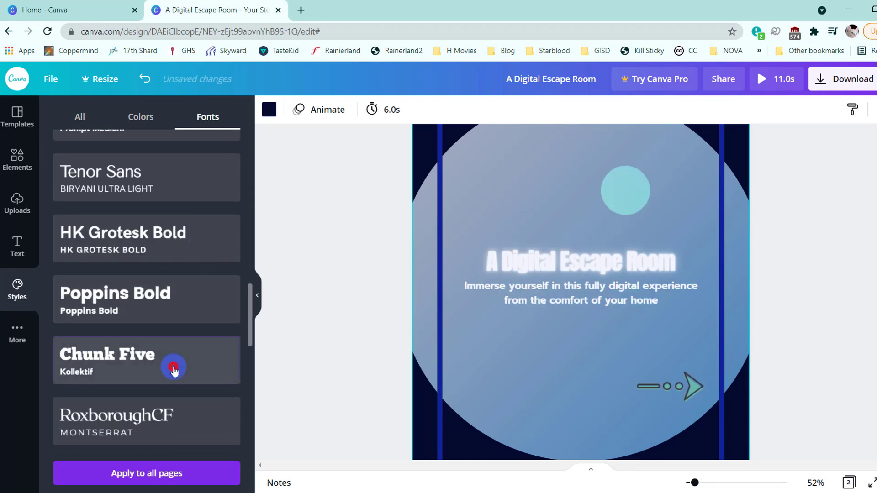
# - Undo all the font pairing changes on page 1, back to the original neon outline title
pyautogui.click(145, 78)
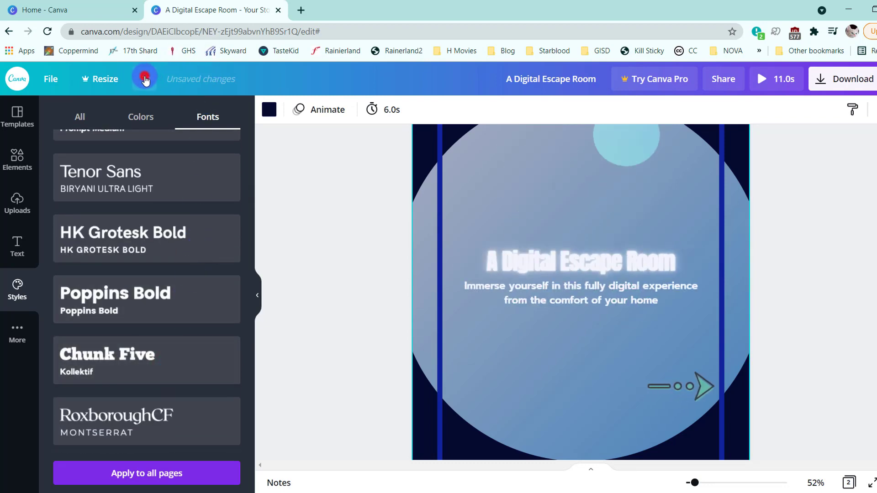
pyautogui.click(145, 79)
pyautogui.click(145, 78)
pyautogui.click(144, 79)
pyautogui.click(145, 79)
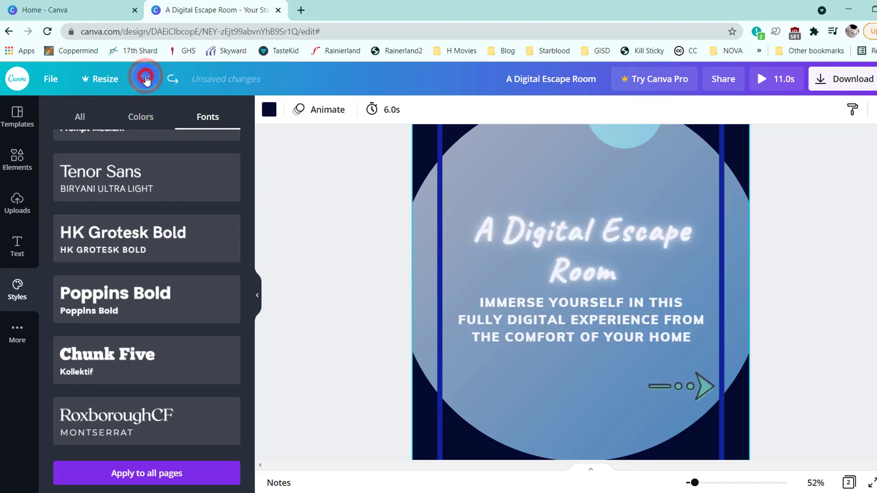
pyautogui.click(146, 79)
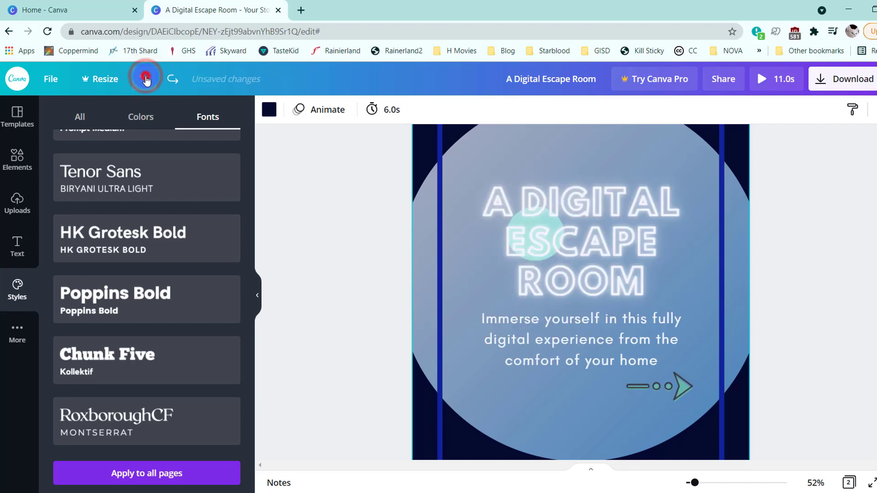
# - Preview both pages of the story in full screen and return to the editor
pyautogui.click(873, 481)
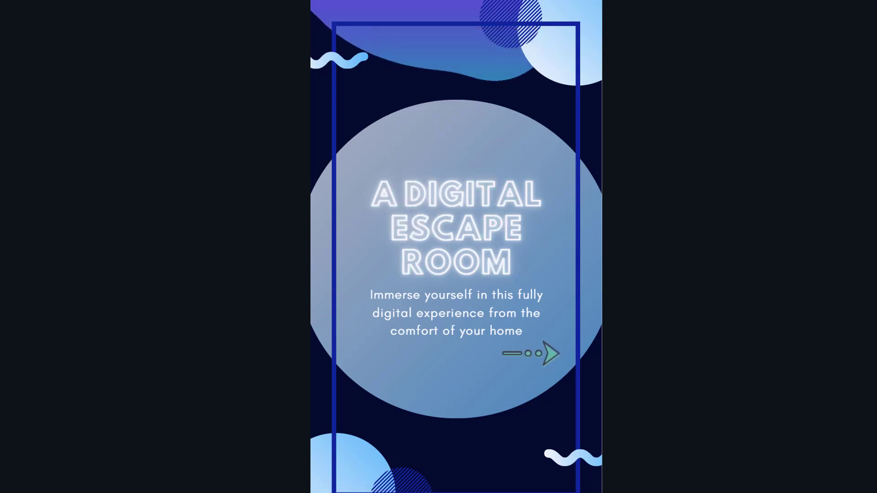
pyautogui.press('Right')
pyautogui.press('Left')
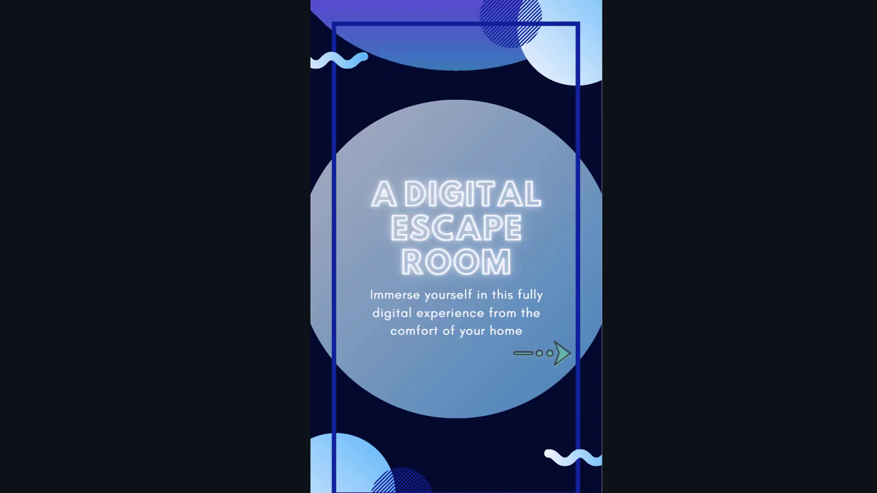
pyautogui.press('Right')
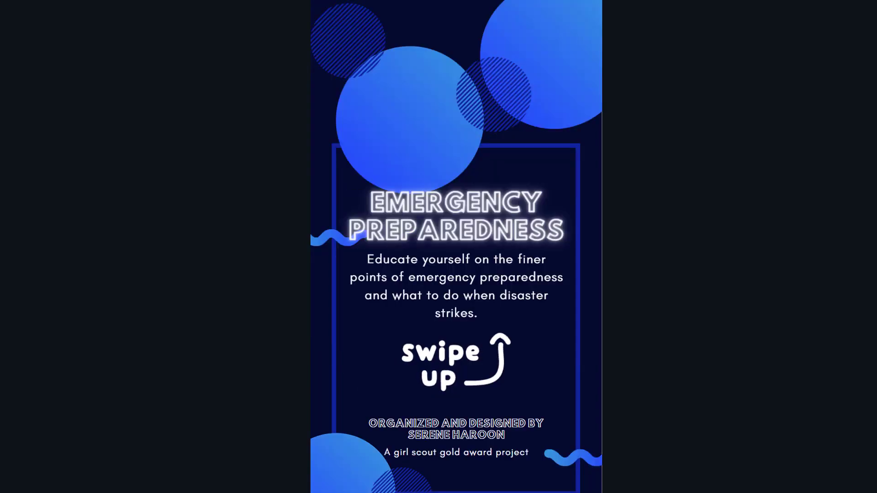
pyautogui.press('Left')
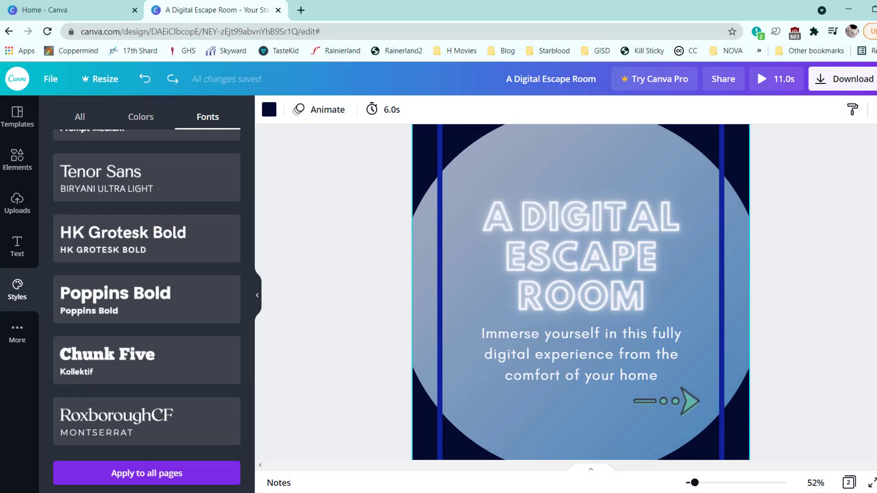
# - Download the story as an MP4 video, save it as A Digital Escape Room (1).mp4, and dismiss the remaining pop-ups
pyautogui.click(863, 69)
pyautogui.click(793, 244)
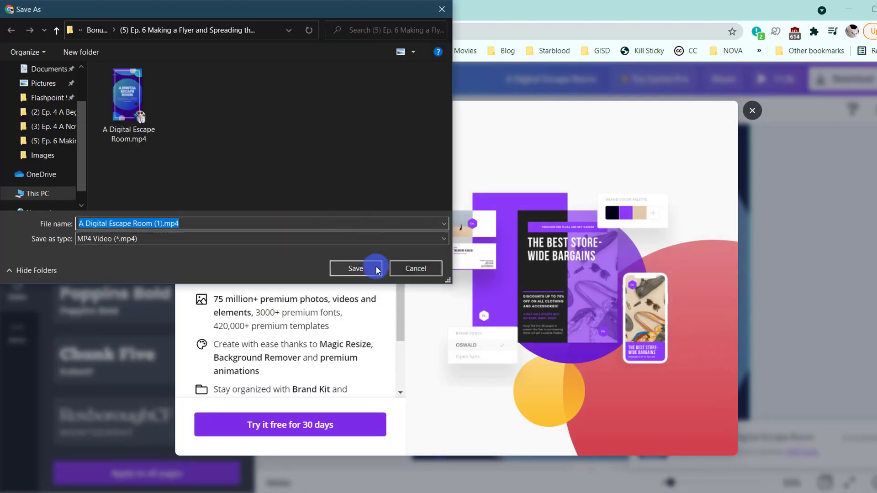
pyautogui.click(378, 269)
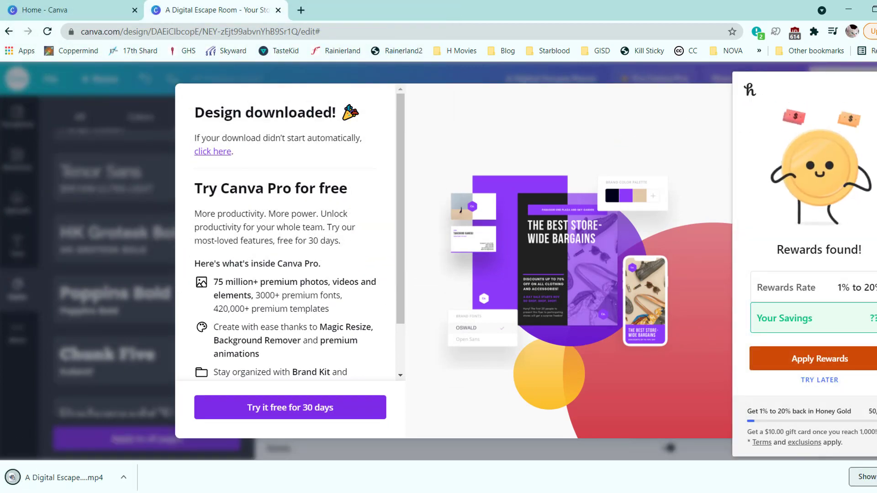
pyautogui.click(866, 88)
pyautogui.click(756, 93)
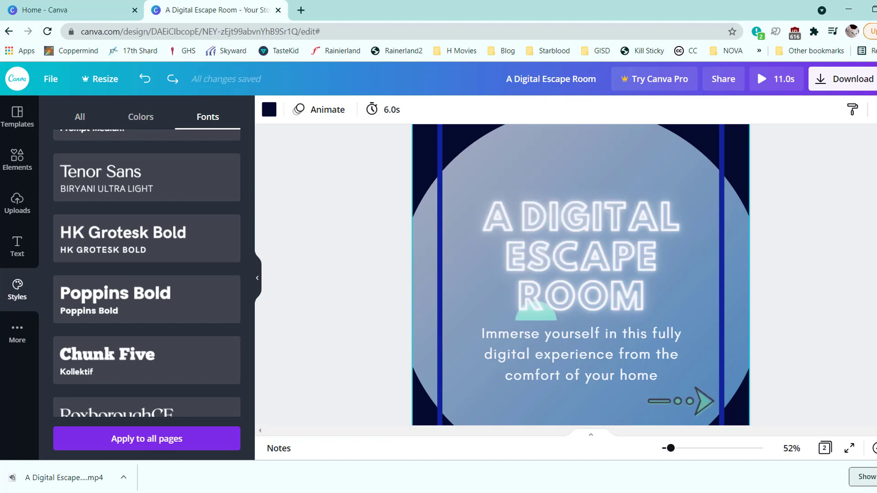
pyautogui.click(876, 477)
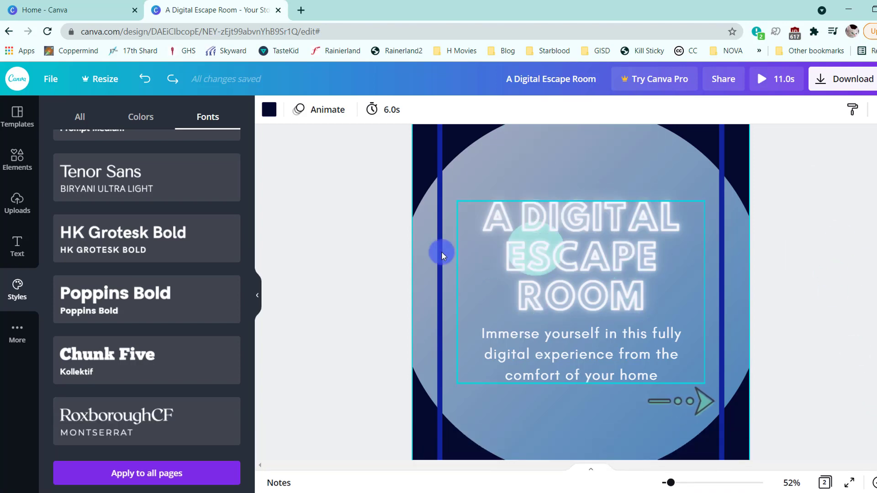
# - Examine both pages of the story at 50% zoom with the side panel hidden, and close the design
pyautogui.click(254, 284)
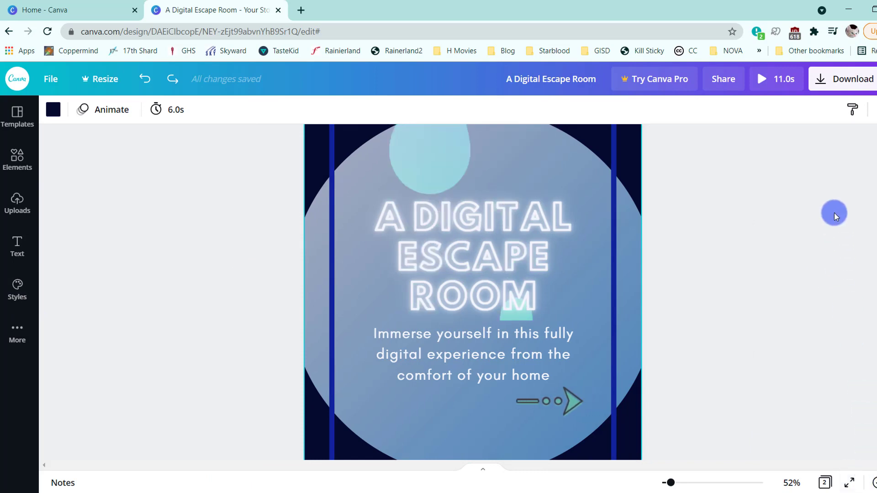
pyautogui.scroll(4, 834, 217)
pyautogui.scroll(-4, 834, 216)
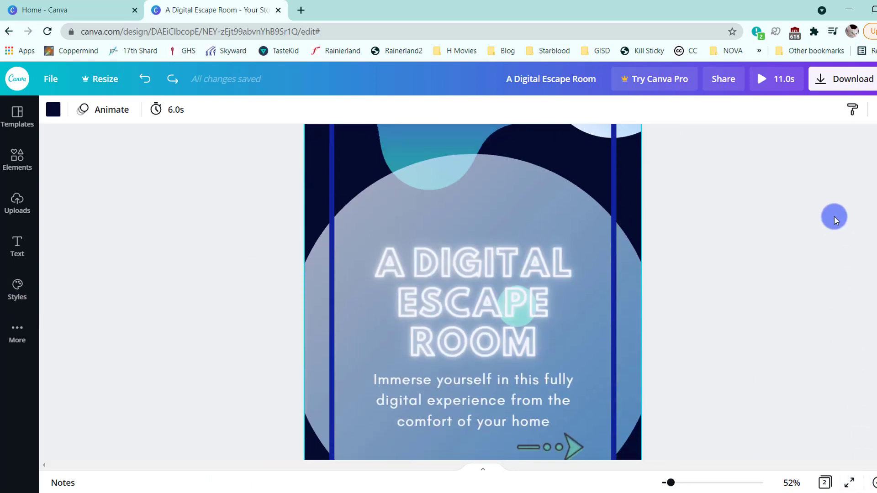
pyautogui.moveTo(678, 482)
pyautogui.mouseDown()
pyautogui.moveTo(662, 479)
pyautogui.moveTo(670, 483)
pyautogui.mouseUp()
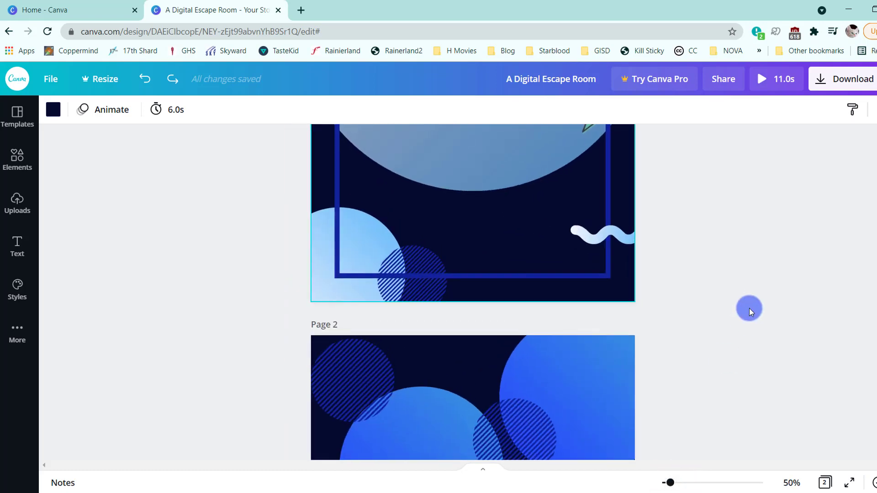
pyautogui.scroll(7, 750, 305)
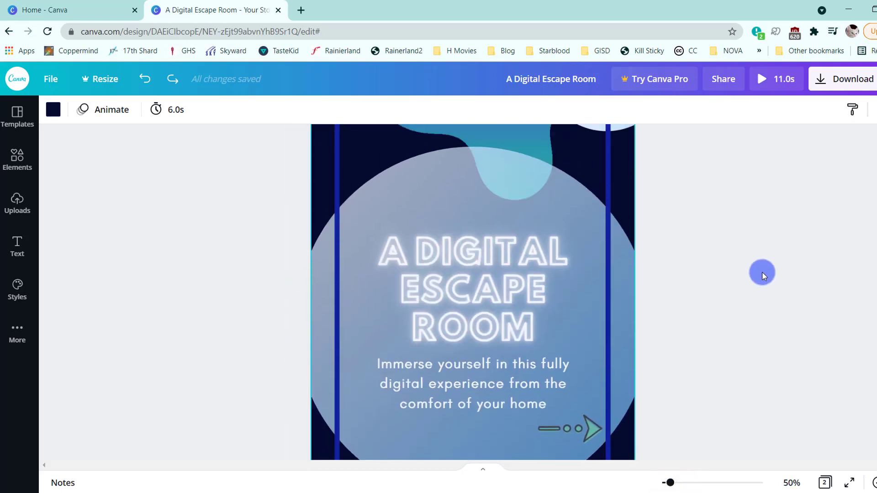
pyautogui.scroll(3, 762, 272)
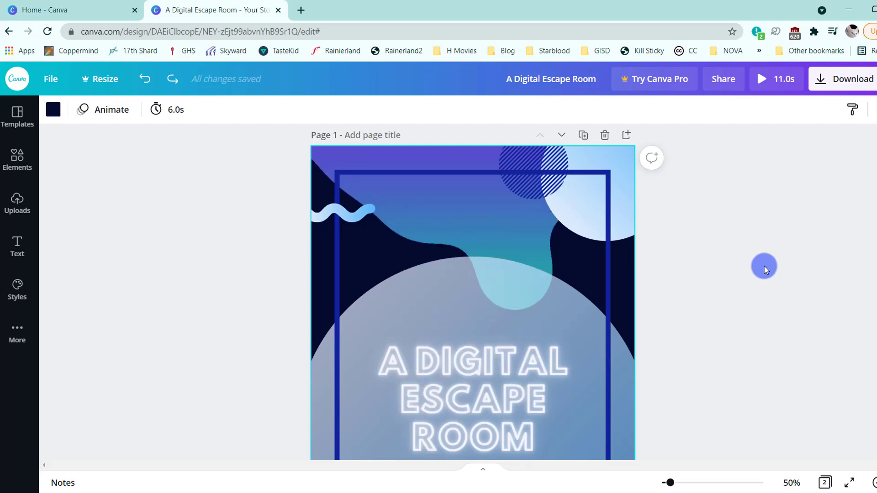
pyautogui.scroll(1, 764, 264)
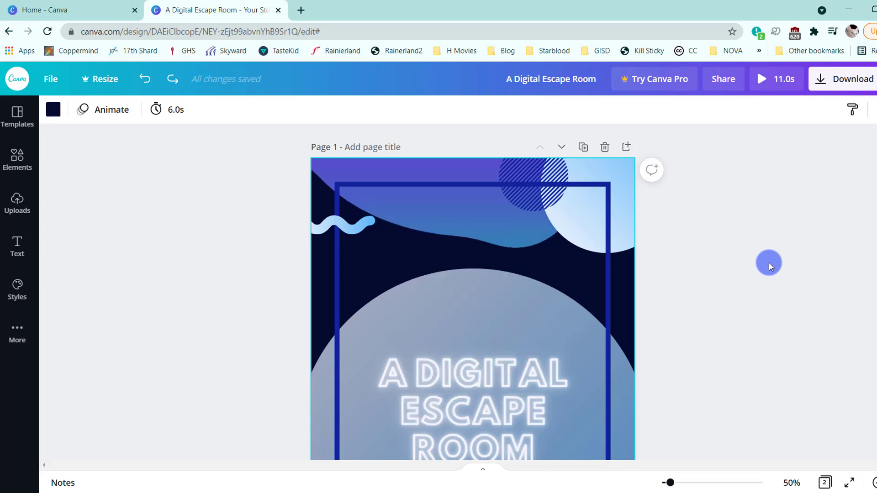
pyautogui.scroll(-5, 769, 261)
pyautogui.scroll(4, 766, 264)
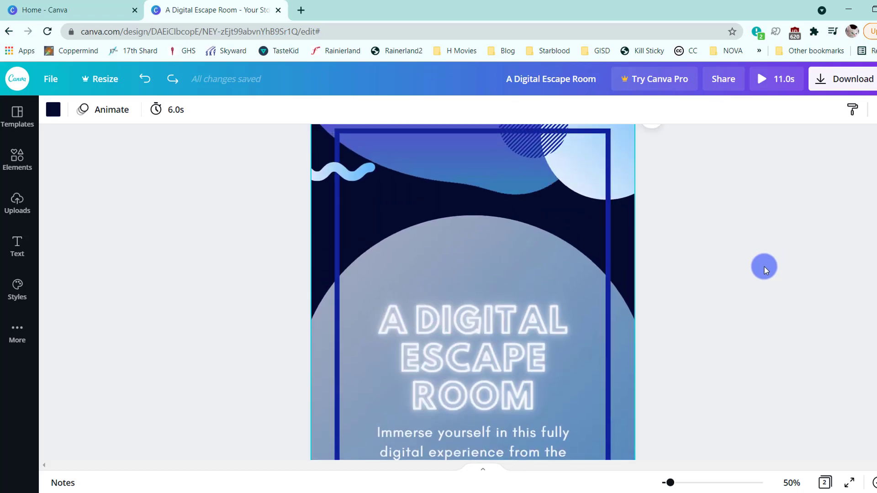
pyautogui.scroll(1, 763, 266)
pyautogui.scroll(-5, 764, 267)
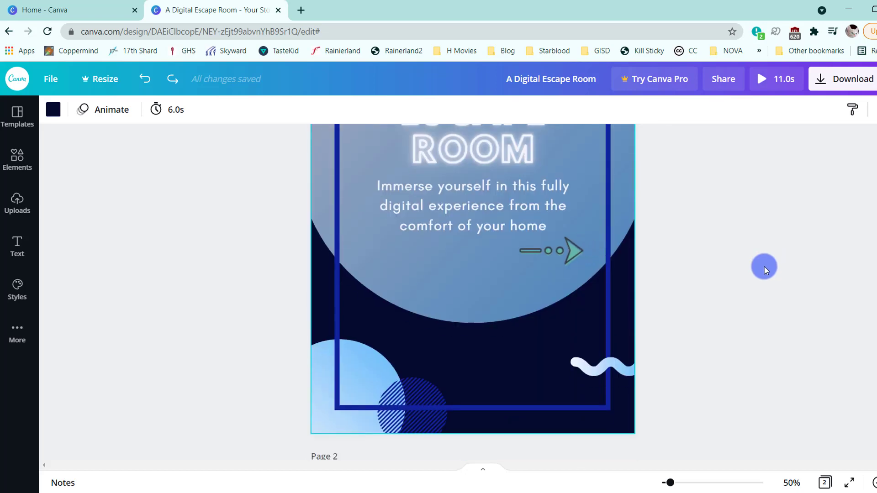
pyautogui.scroll(-12, 764, 267)
pyautogui.scroll(5, 764, 267)
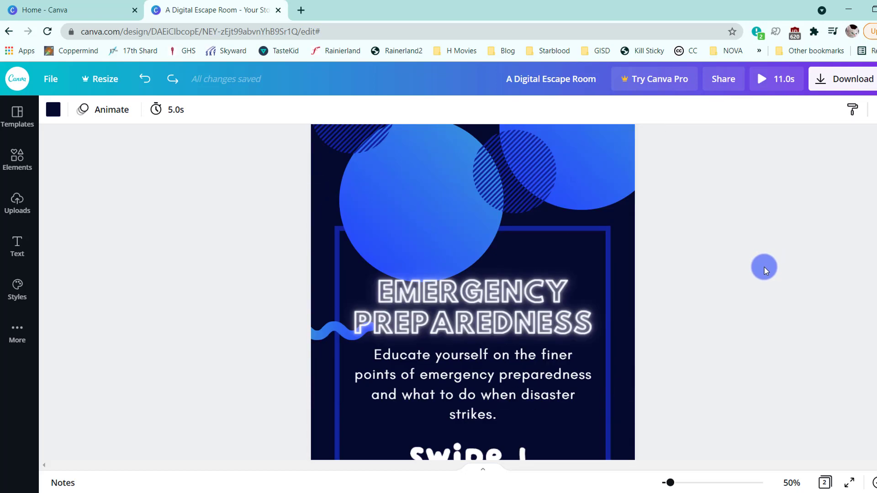
pyautogui.scroll(1, 764, 267)
pyautogui.scroll(-3, 765, 267)
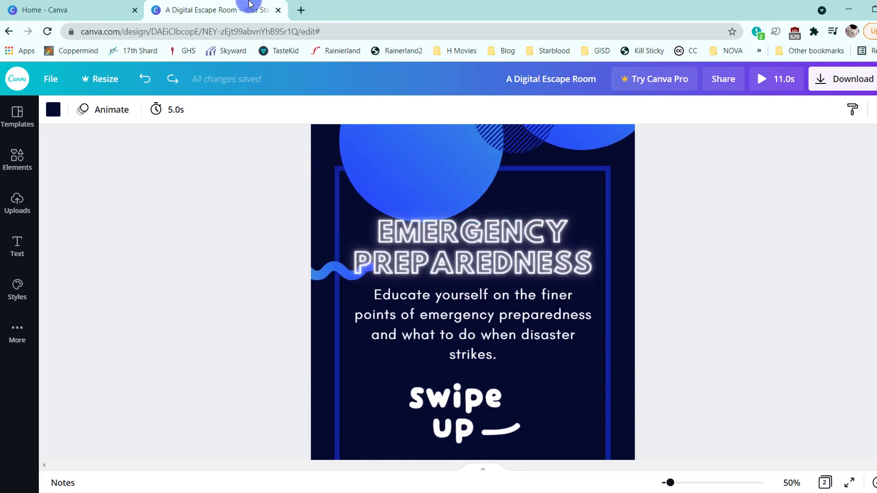
pyautogui.click(278, 10)
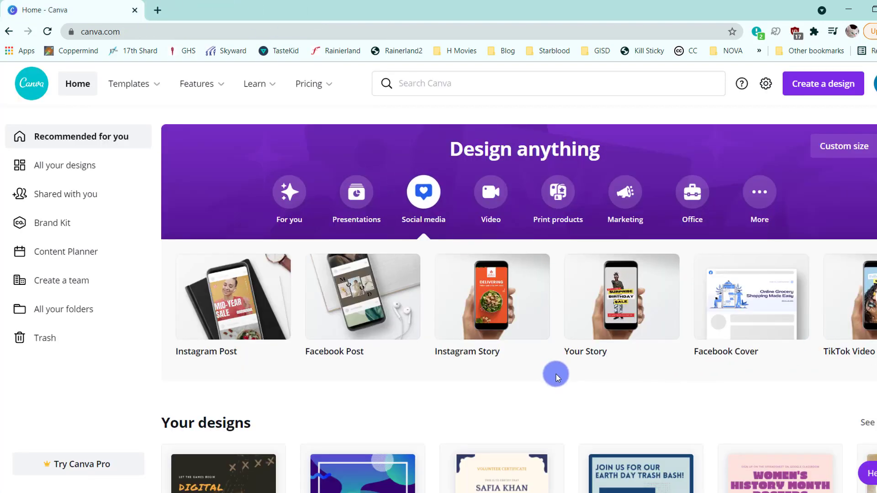